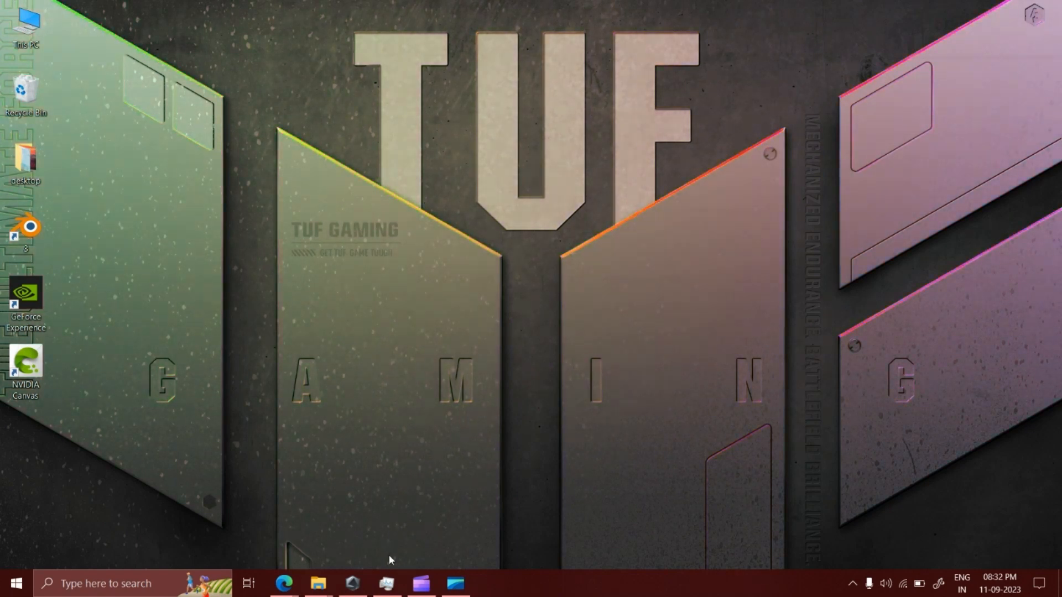
Review the GPU, CPU and memory specifications in Task Manager, and close it
left_click(387, 583)
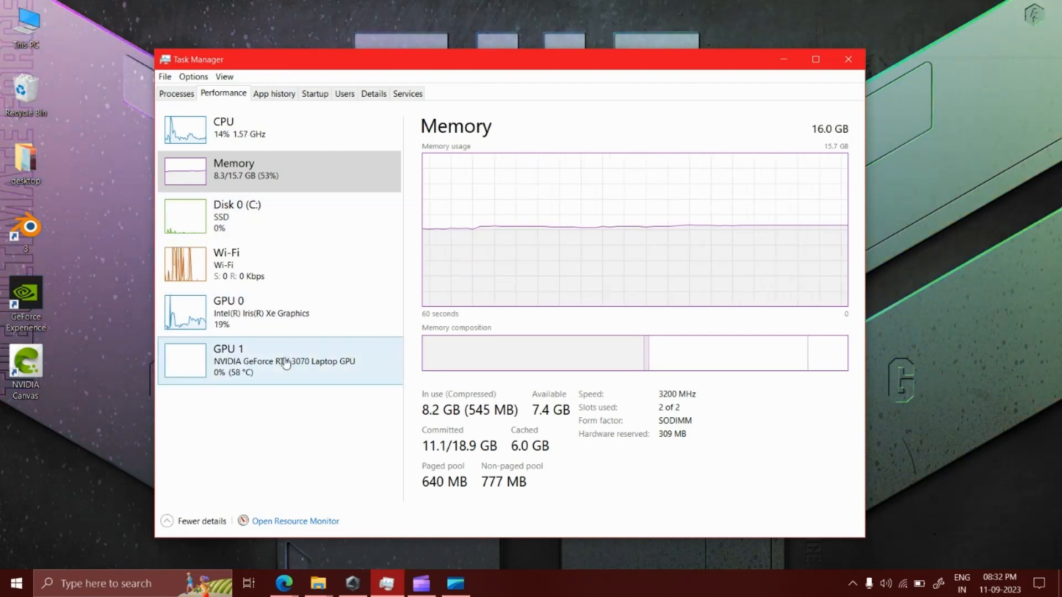
left_click(310, 377)
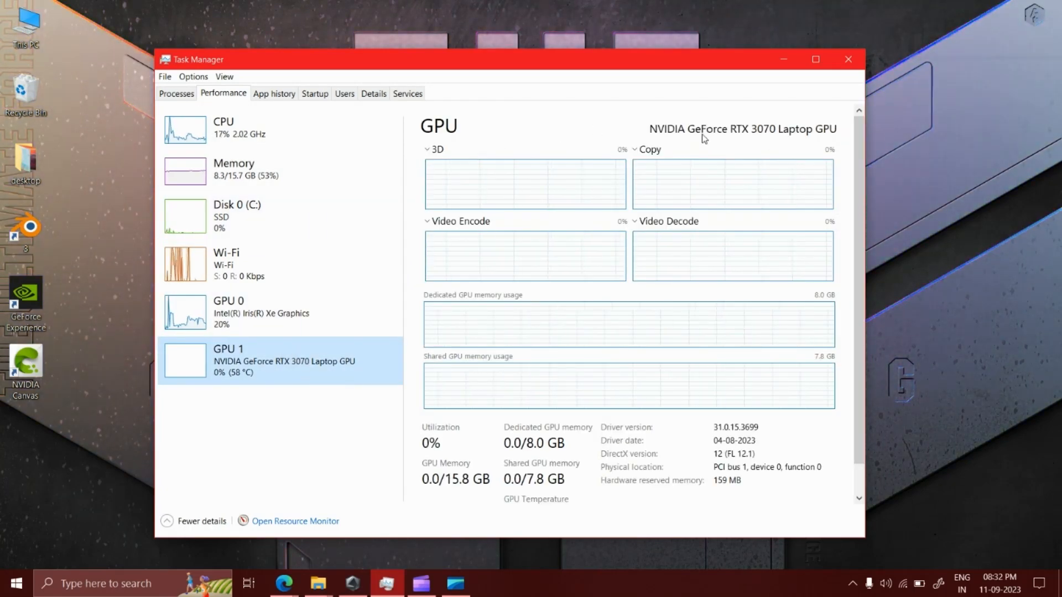
left_click(686, 132)
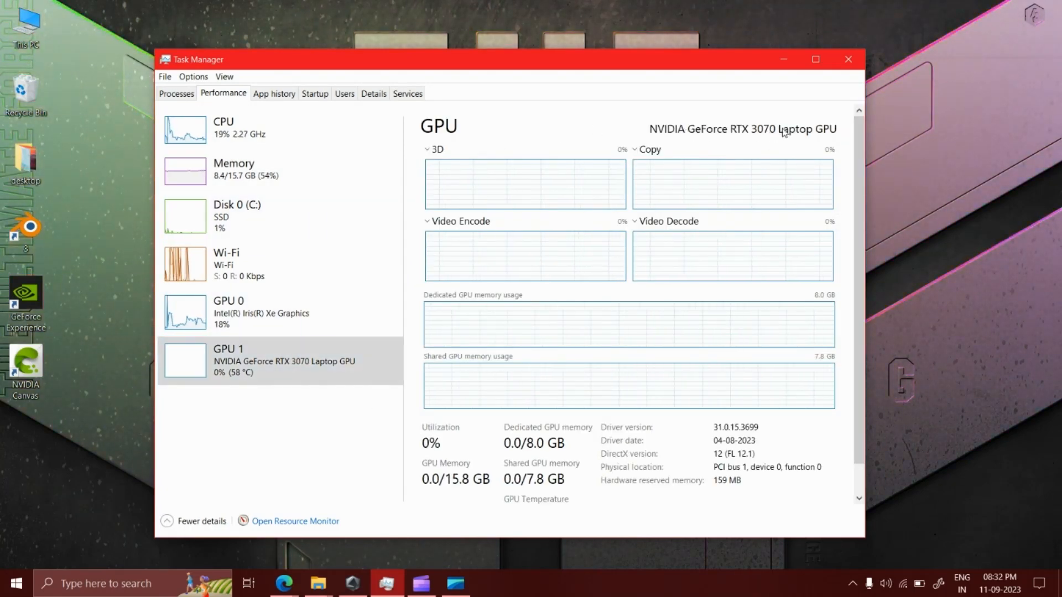
left_click(294, 129)
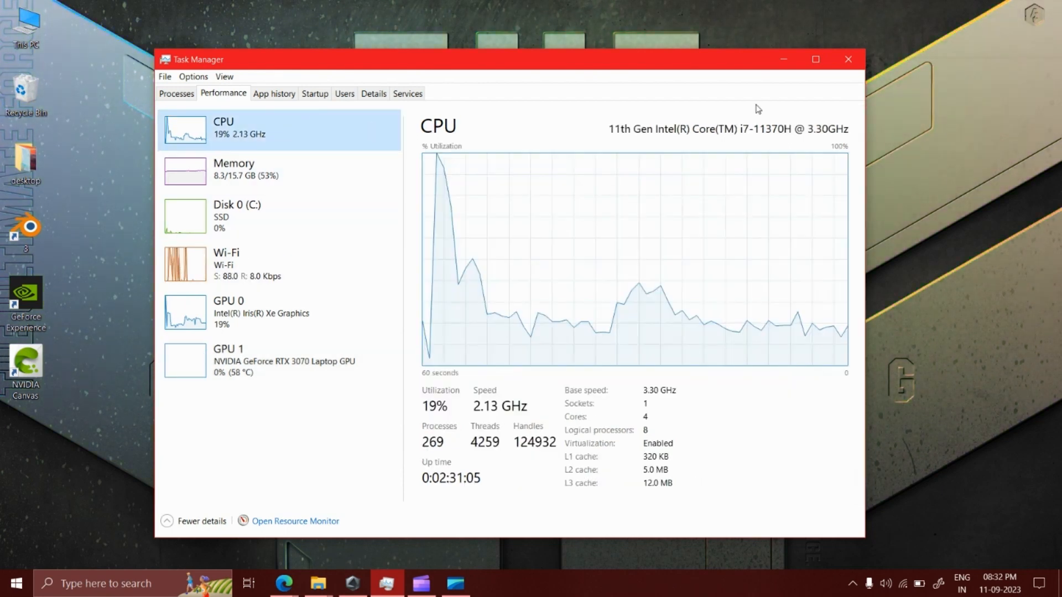
left_click(774, 132)
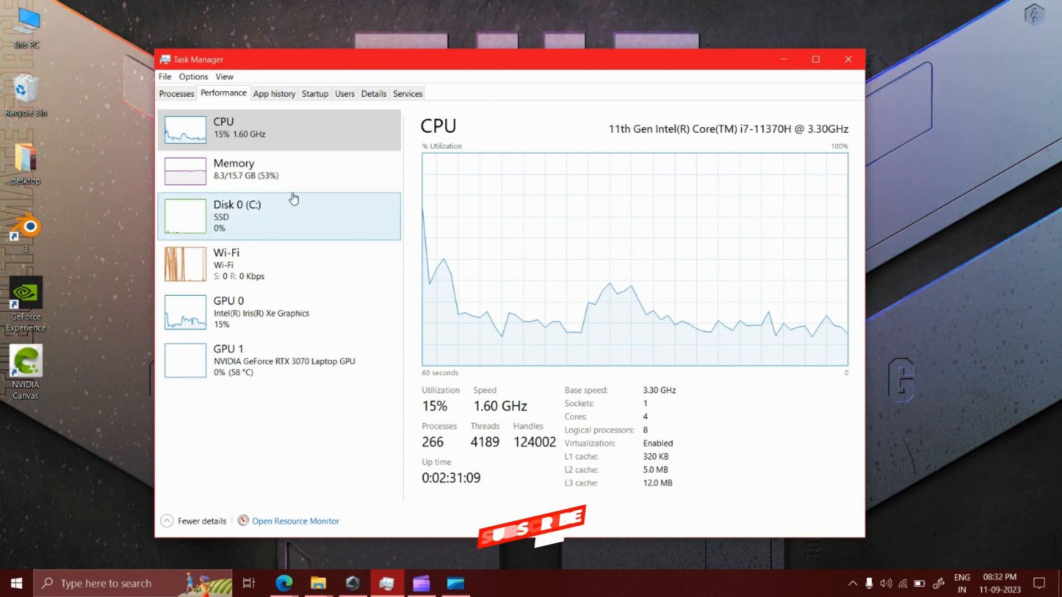
left_click(288, 171)
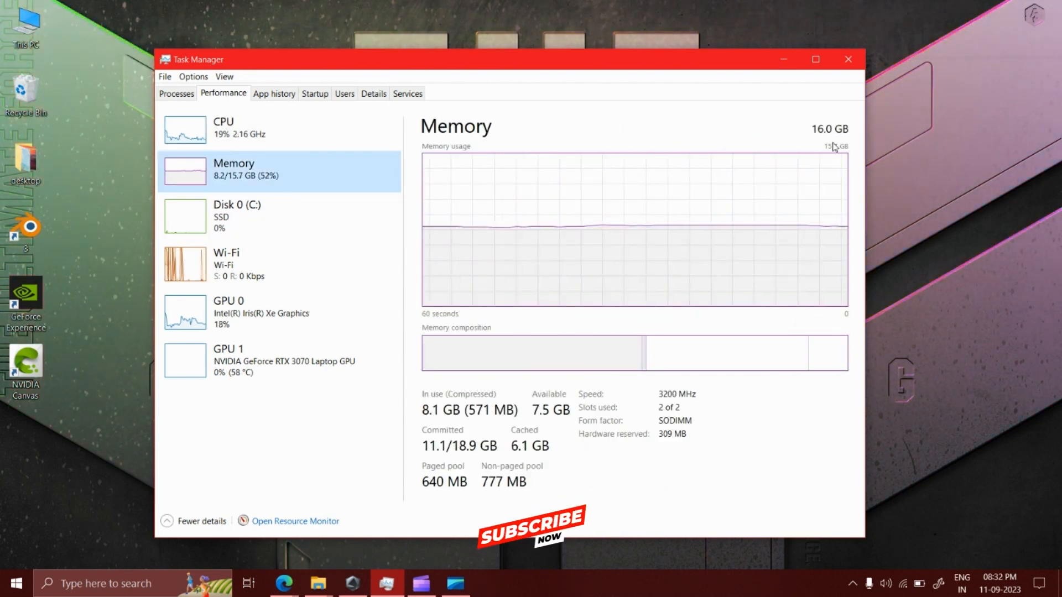
left_click(821, 130)
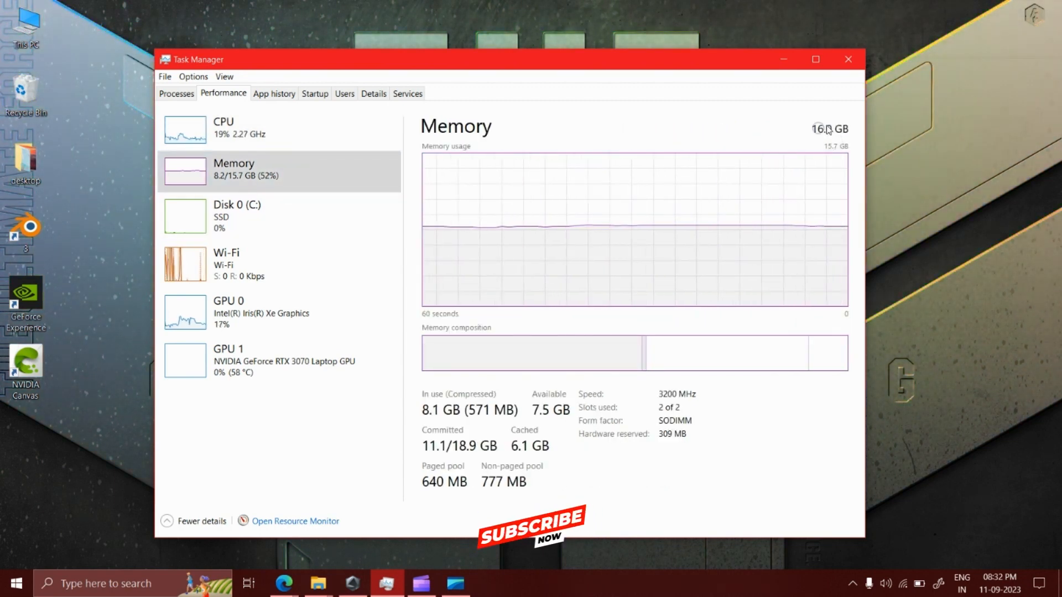
left_click(849, 59)
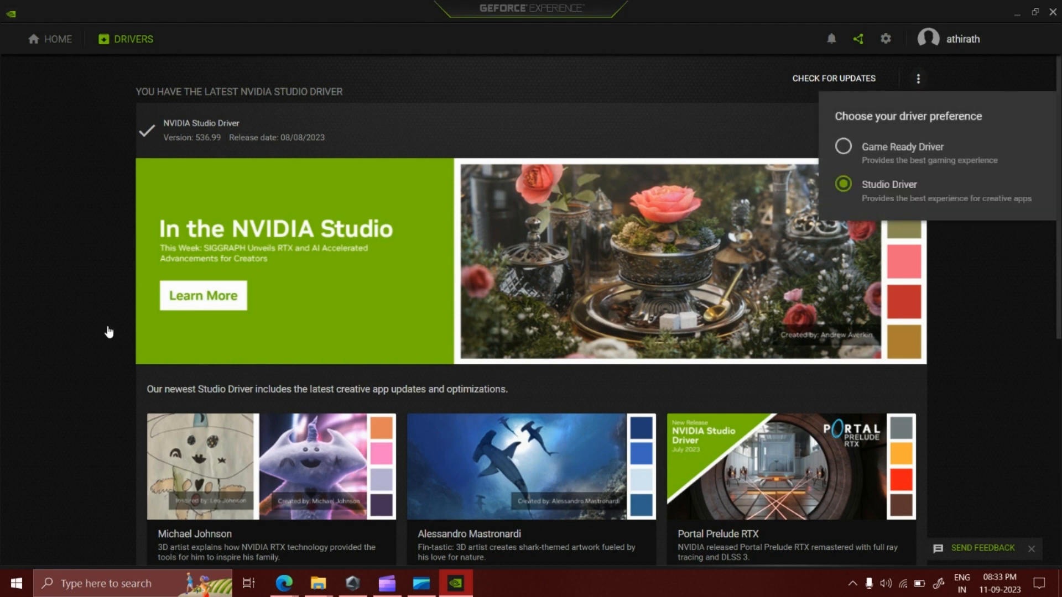
Dismiss the driver preference choices, close GeForce Experience and launch NVIDIA Canvas
left_click(108, 330)
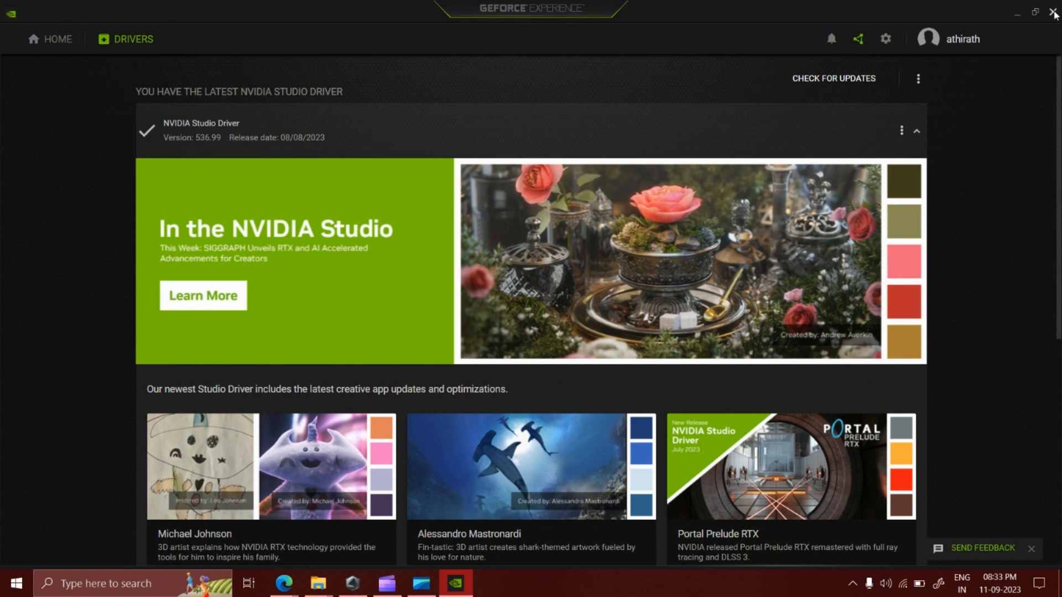
left_click(1052, 12)
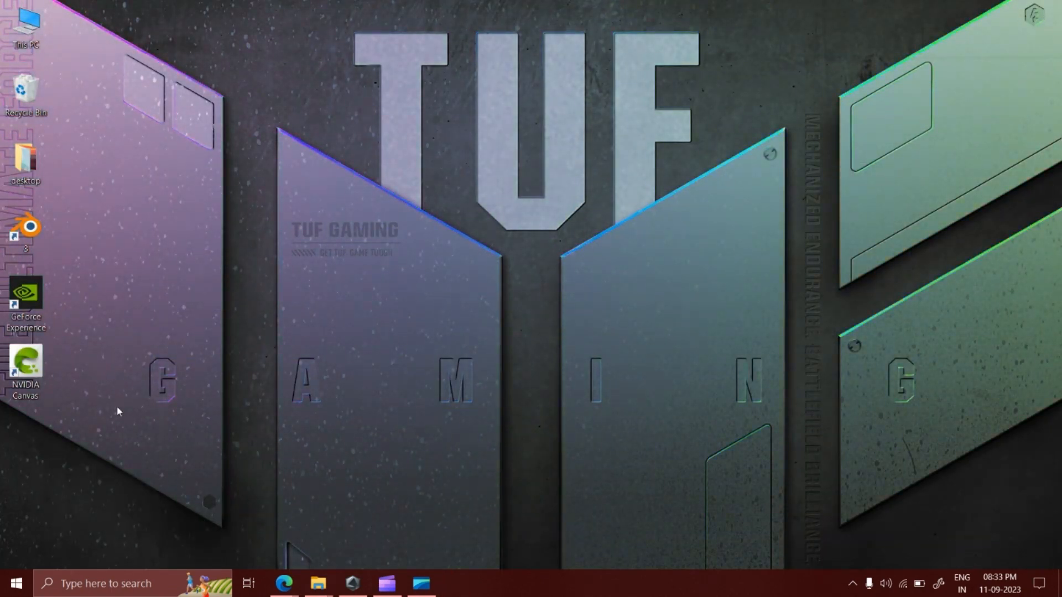
double_click(26, 378)
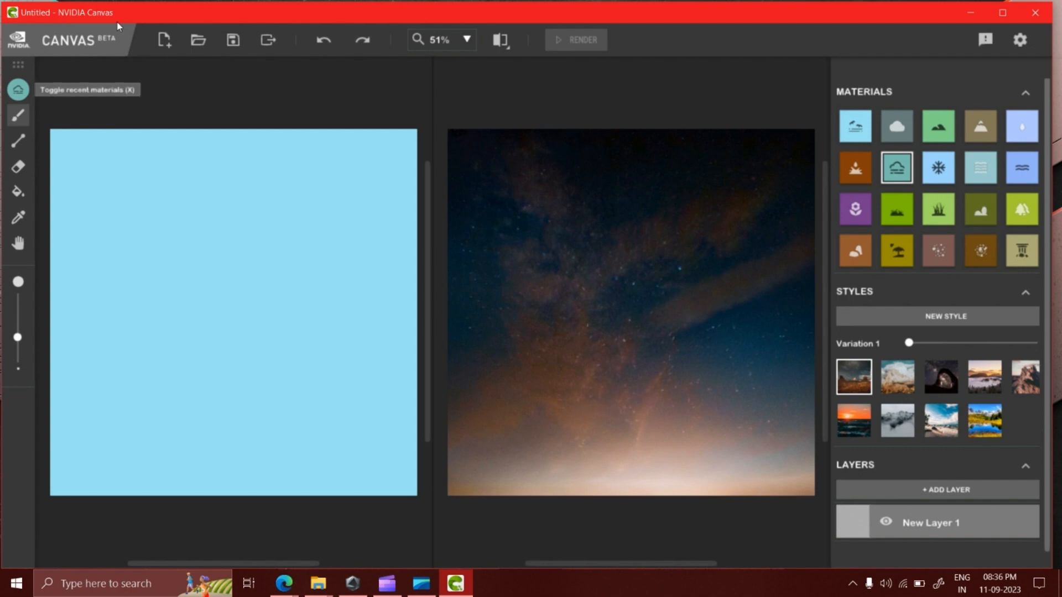
Show the recent materials strip and hide it again
key("x")
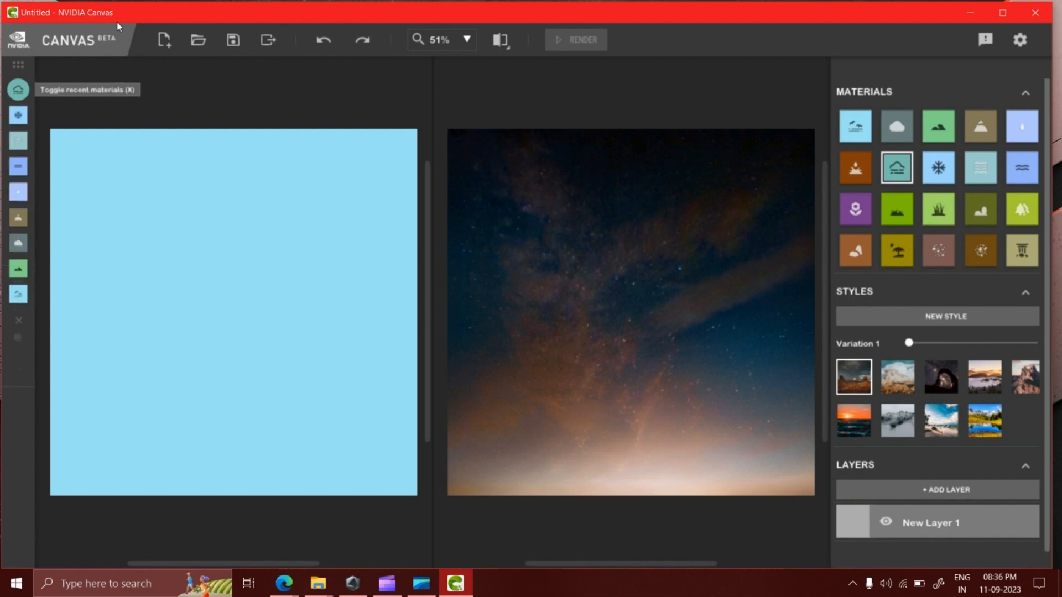
key("x")
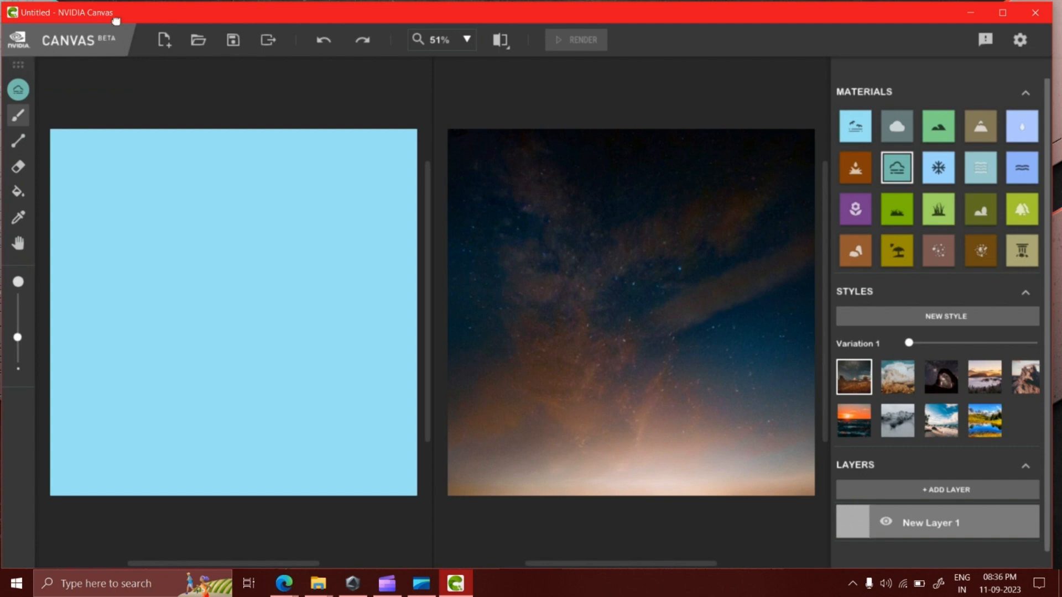
mouse_move(19, 65)
left_mouse_down()
mouse_move(123, 78)
mouse_move(22, 123)
mouse_move(750, 124)
mouse_move(1035, 121)
mouse_move(1025, 64)
mouse_move(804, 62)
mouse_move(813, 146)
mouse_move(995, 191)
mouse_move(1035, 189)
mouse_move(1030, 74)
mouse_move(308, 100)
mouse_move(19, 65)
left_mouse_up()
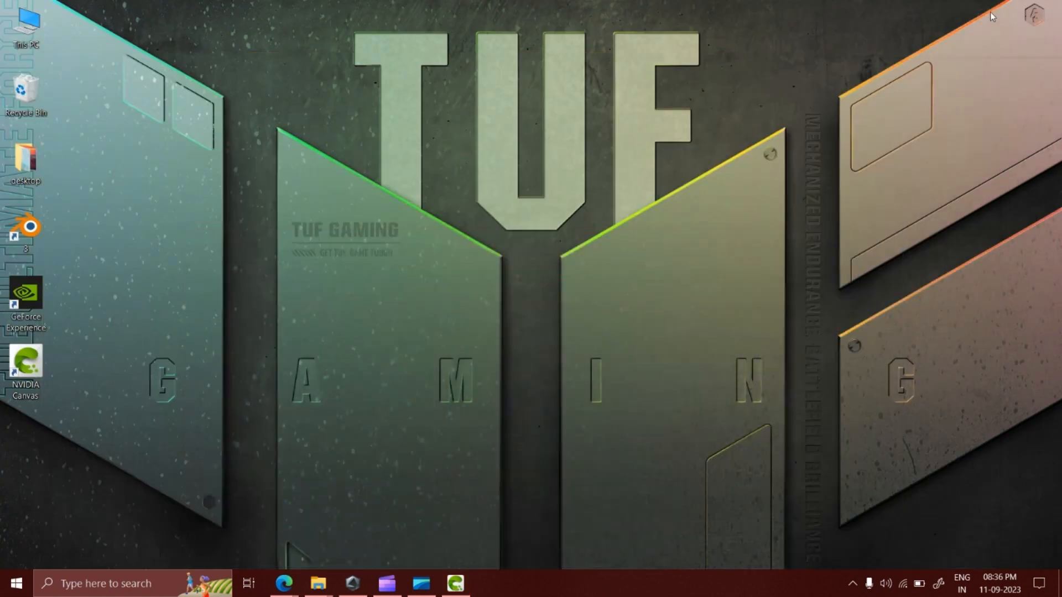
Minimize and restore the NVIDIA Canvas window, and maximize it to fill the screen
left_click(970, 12)
left_click(455, 584)
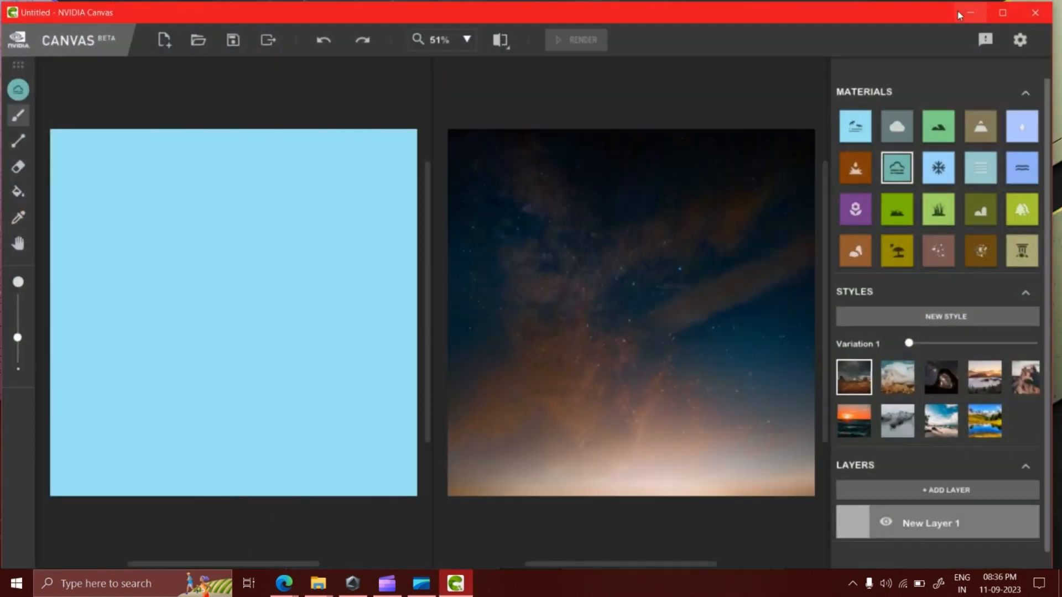
left_click(998, 15)
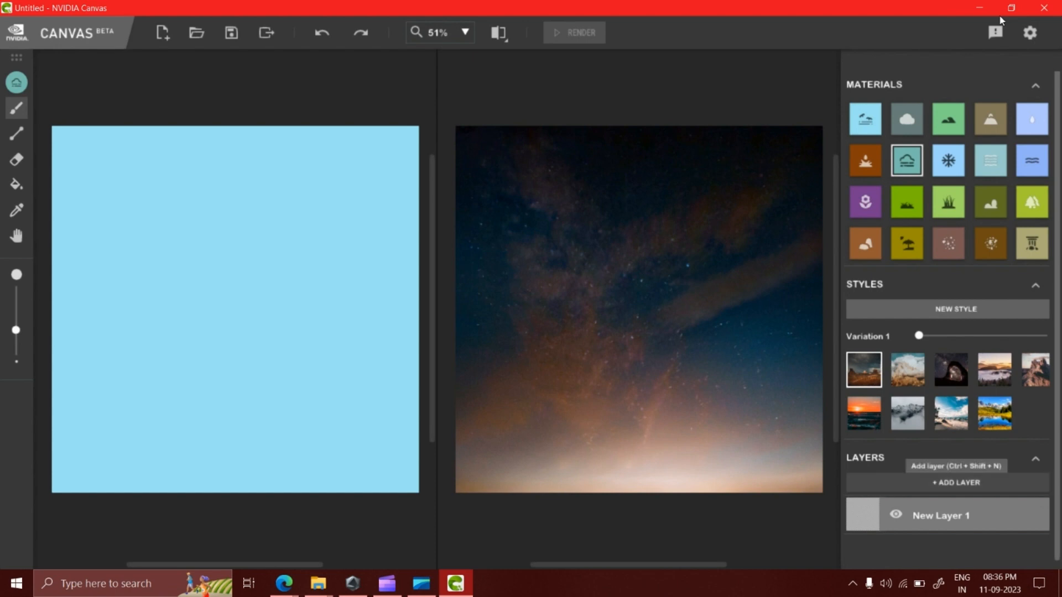
Add a second layer above New Layer 1 and make the added layer active
left_click(959, 482)
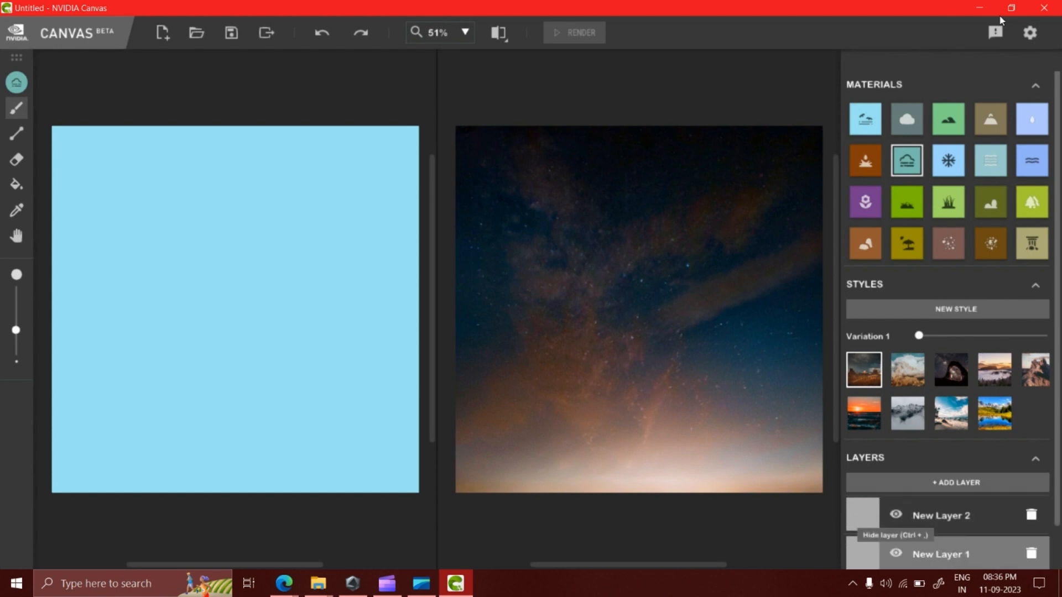
left_click(895, 553)
left_click(896, 553)
double_click(940, 515)
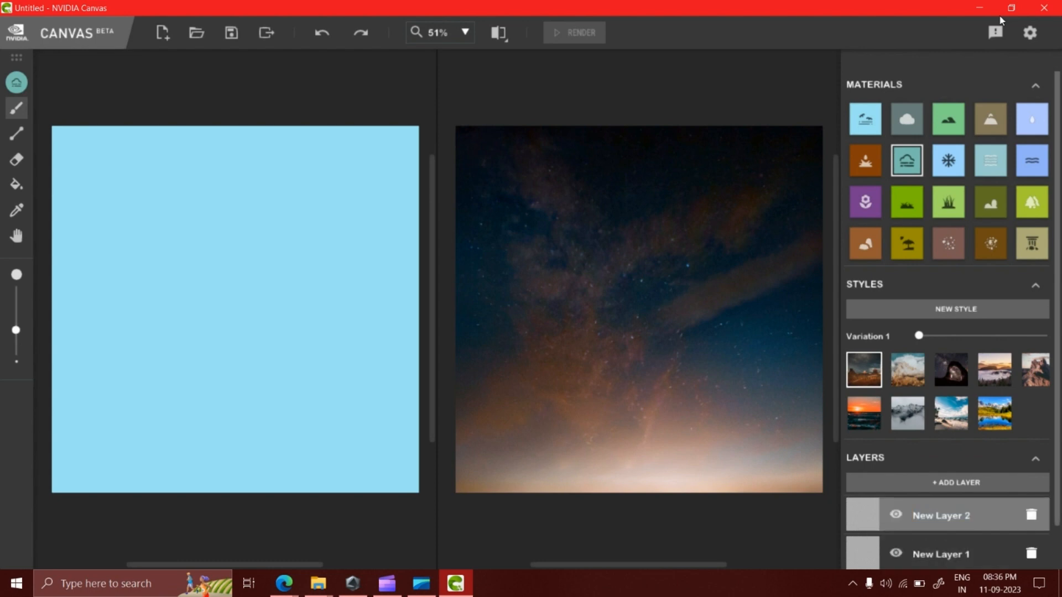
key("Down")
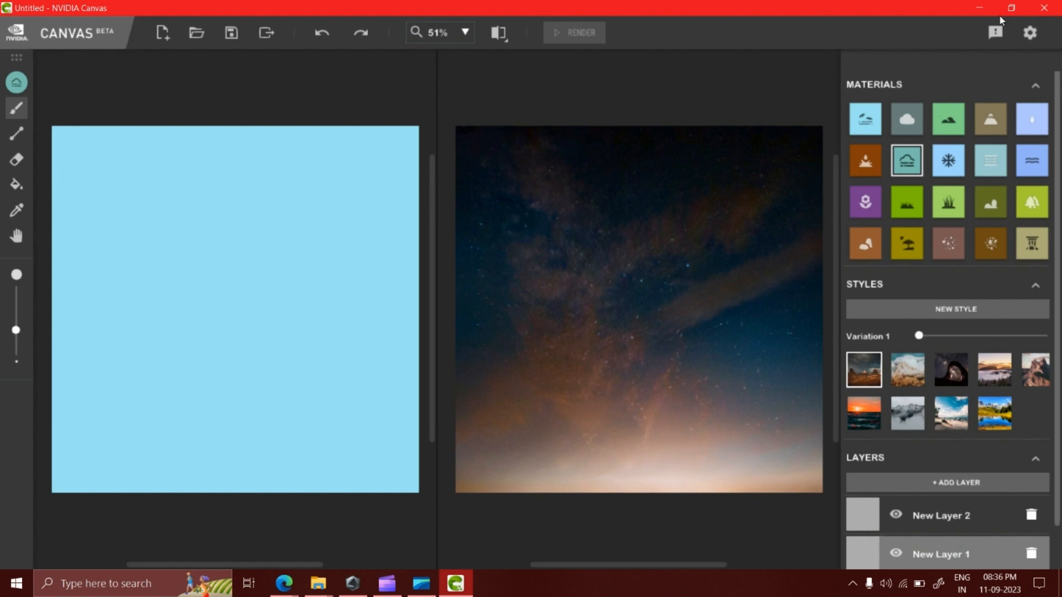
mouse_move(999, 517)
left_mouse_down()
mouse_move(1000, 560)
mouse_move(998, 525)
left_mouse_up()
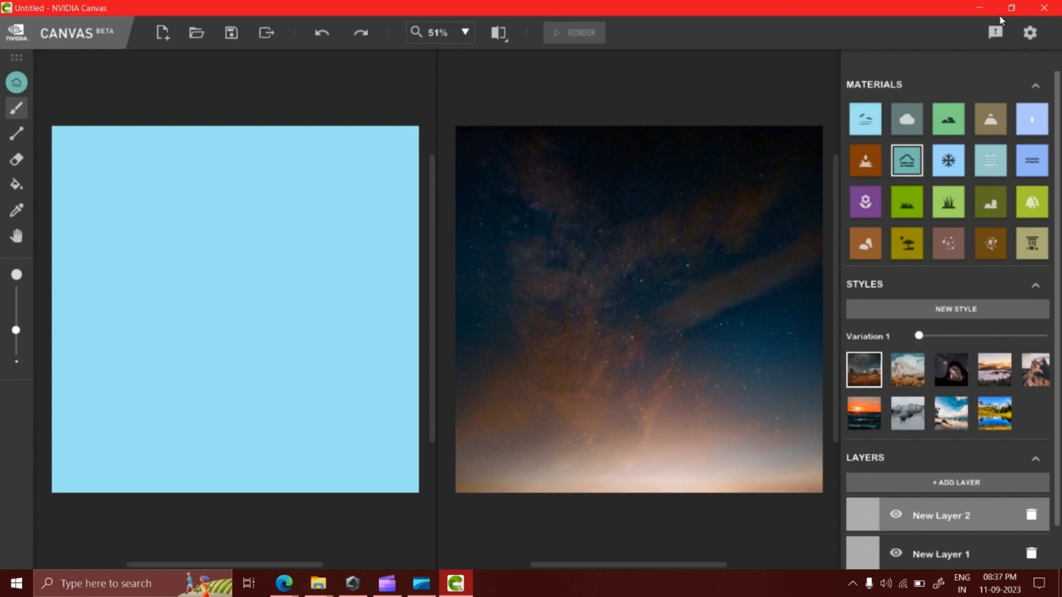
Paint a rounded blob of cloud material at the canvas centre and a small dab below it with a reduced brush size
left_click(865, 119)
left_click(906, 119)
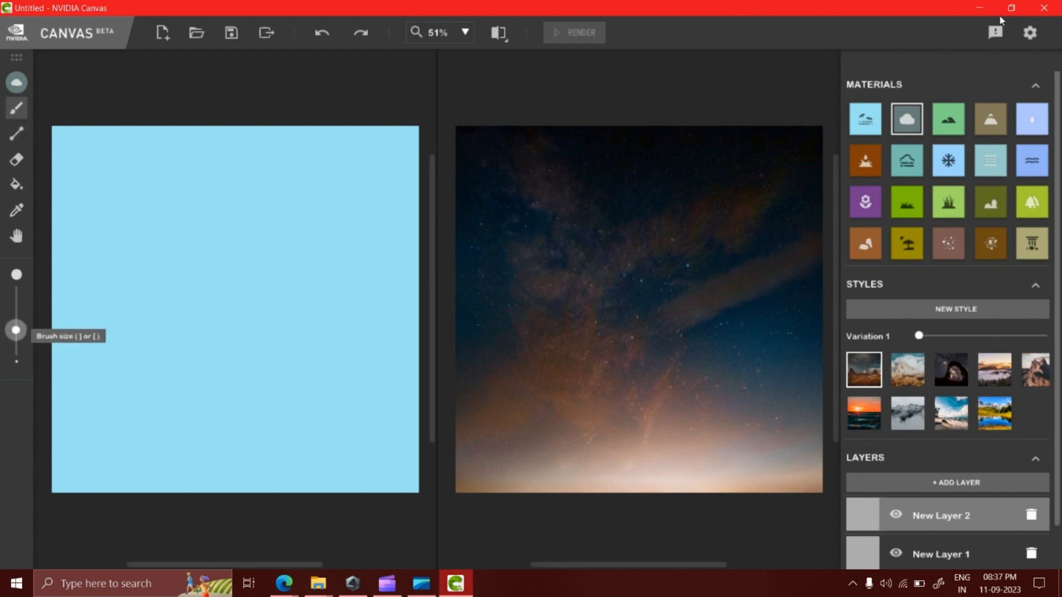
left_click_drag(16, 330, 16, 291)
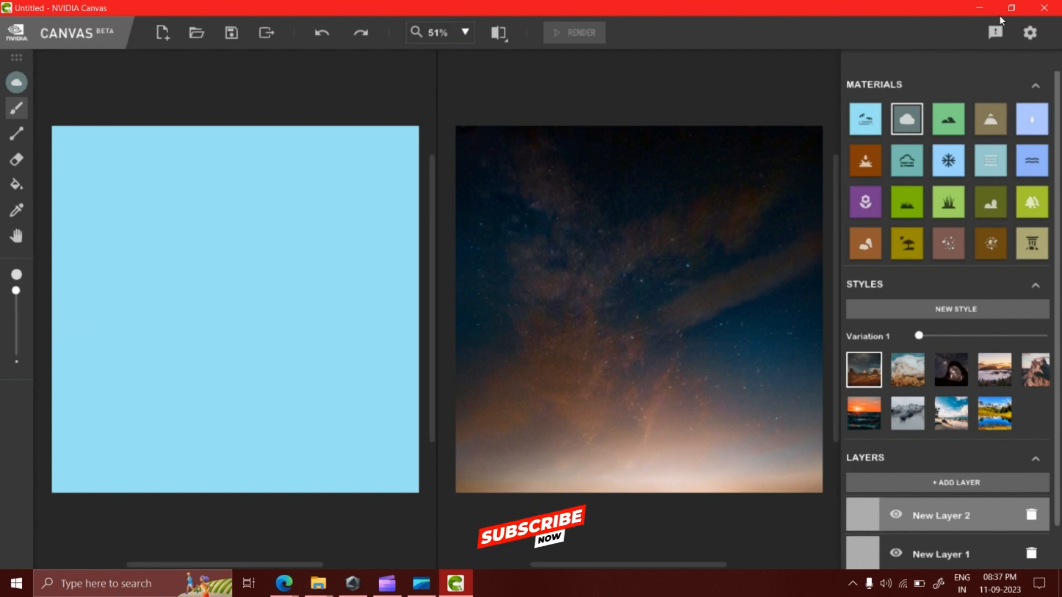
left_click(16, 316)
mouse_move(221, 279)
left_mouse_down()
mouse_move(239, 265)
mouse_move(255, 298)
mouse_move(206, 287)
mouse_move(236, 293)
left_mouse_up()
left_click_drag(16, 316, 16, 349)
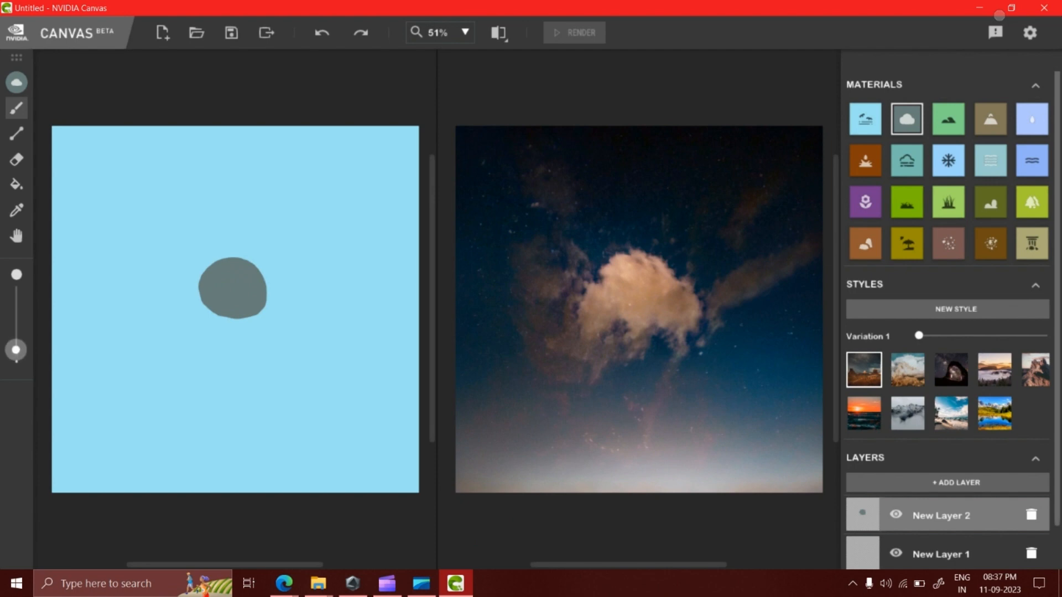
left_click(231, 361)
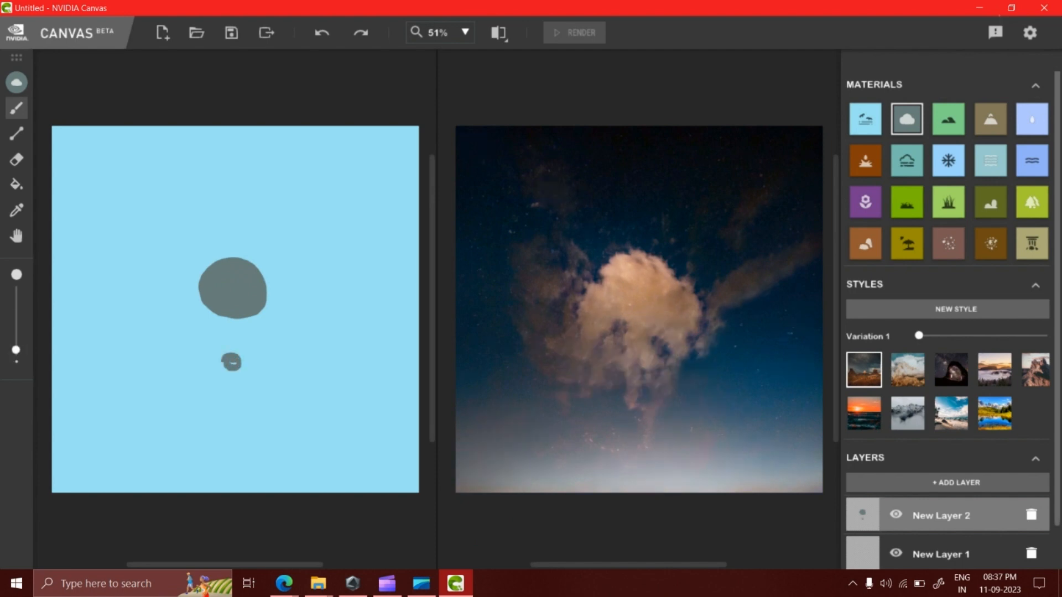
Enlarge the brush to near its maximum, build the cloud blob upward and paint an arm out to each side of it
left_click_drag(16, 349, 16, 290)
mouse_move(249, 227)
left_mouse_down()
mouse_move(269, 233)
mouse_move(228, 233)
mouse_move(228, 250)
mouse_move(275, 258)
mouse_move(199, 254)
left_mouse_up()
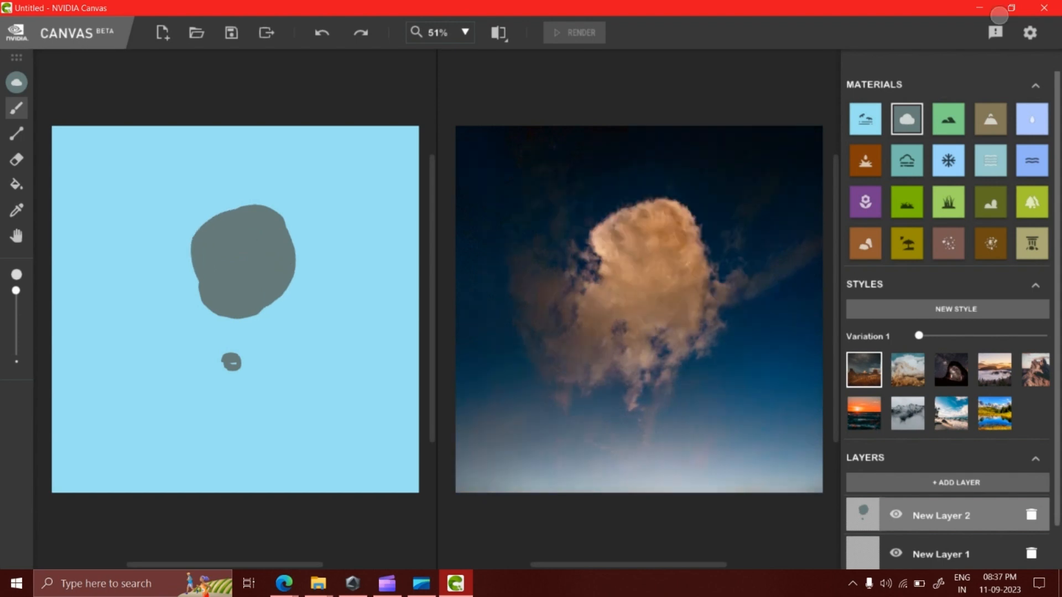
mouse_move(260, 277)
left_mouse_down()
mouse_move(276, 282)
mouse_move(203, 270)
mouse_move(233, 222)
left_mouse_up()
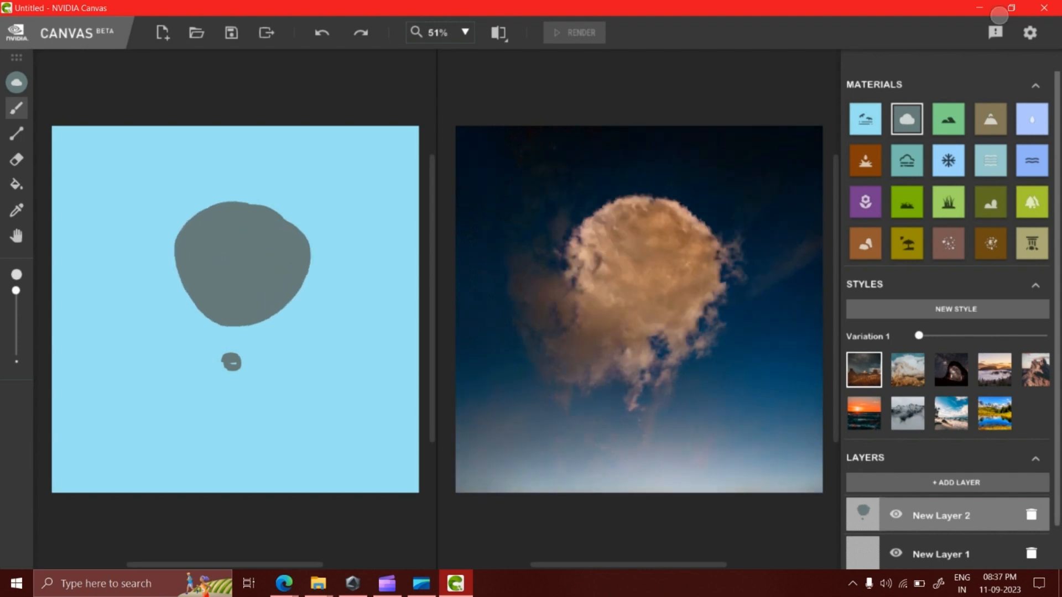
left_click_drag(279, 304, 405, 314)
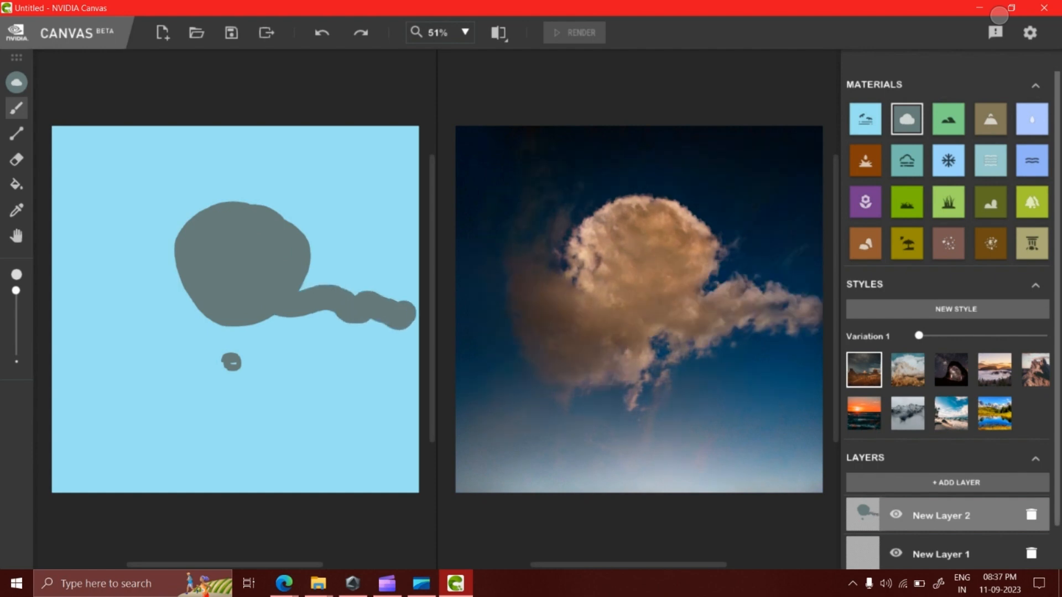
left_click_drag(210, 314, 105, 314)
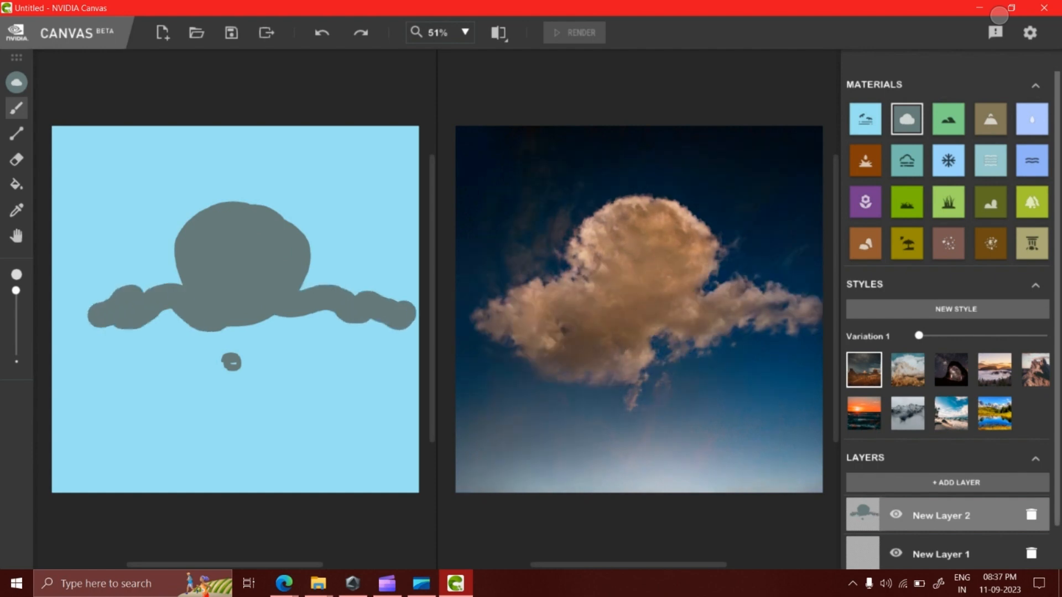
Thicken the cloud's underside and both arms with cloud strokes, reaching the left and right canvas edges and filling the small gap inside
mouse_move(285, 319)
left_mouse_down()
mouse_move(190, 359)
mouse_move(285, 335)
mouse_move(265, 357)
left_mouse_up()
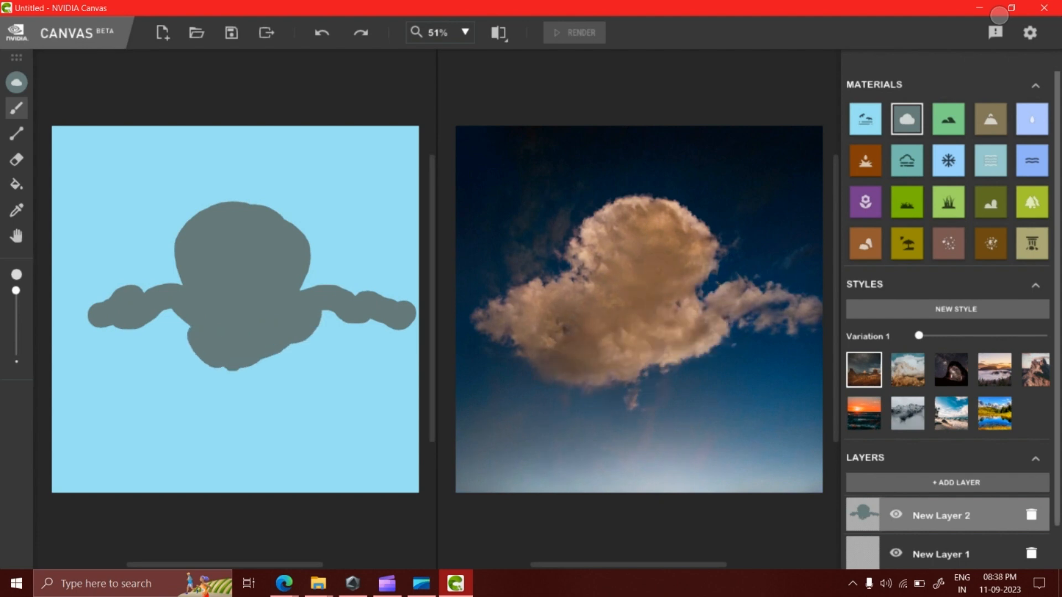
mouse_move(301, 340)
left_mouse_down()
mouse_move(371, 325)
mouse_move(199, 361)
mouse_move(147, 326)
mouse_move(110, 329)
left_mouse_up()
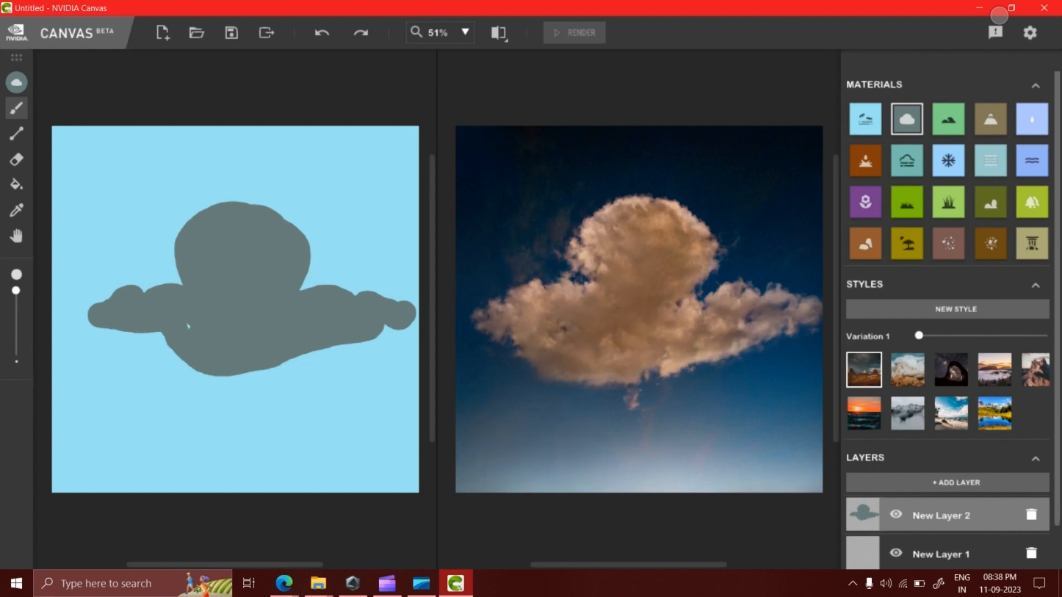
mouse_move(180, 284)
left_mouse_down()
mouse_move(68, 308)
mouse_move(78, 312)
left_mouse_up()
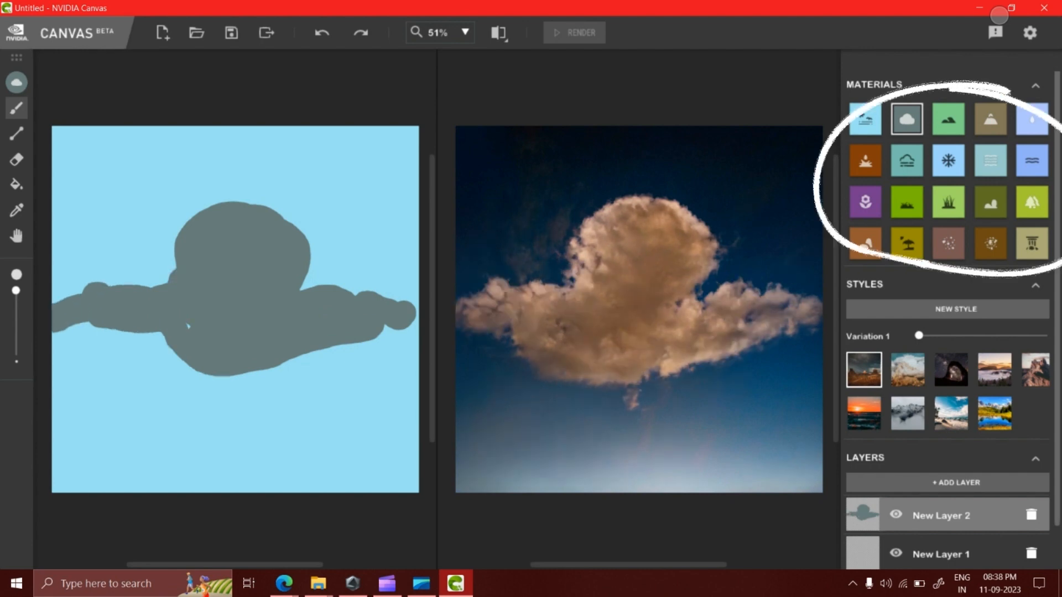
mouse_move(160, 272)
left_mouse_down()
mouse_move(163, 249)
mouse_move(159, 282)
left_mouse_up()
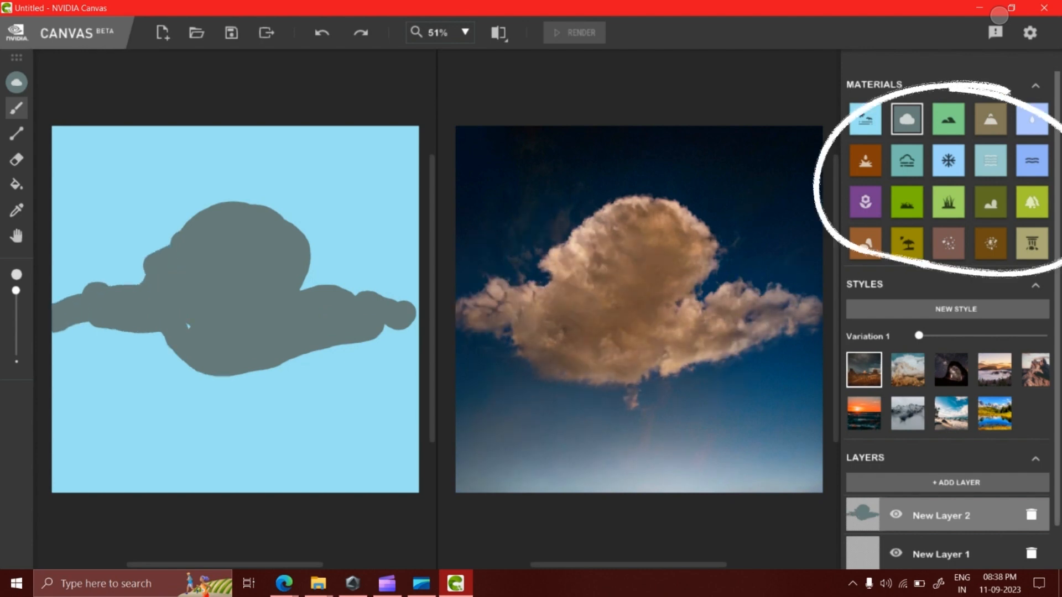
mouse_move(295, 285)
left_mouse_down()
mouse_move(394, 289)
mouse_move(407, 306)
left_mouse_up()
left_click_drag(307, 270, 398, 280)
mouse_move(185, 322)
left_mouse_down()
mouse_move(72, 326)
mouse_move(156, 330)
left_mouse_up()
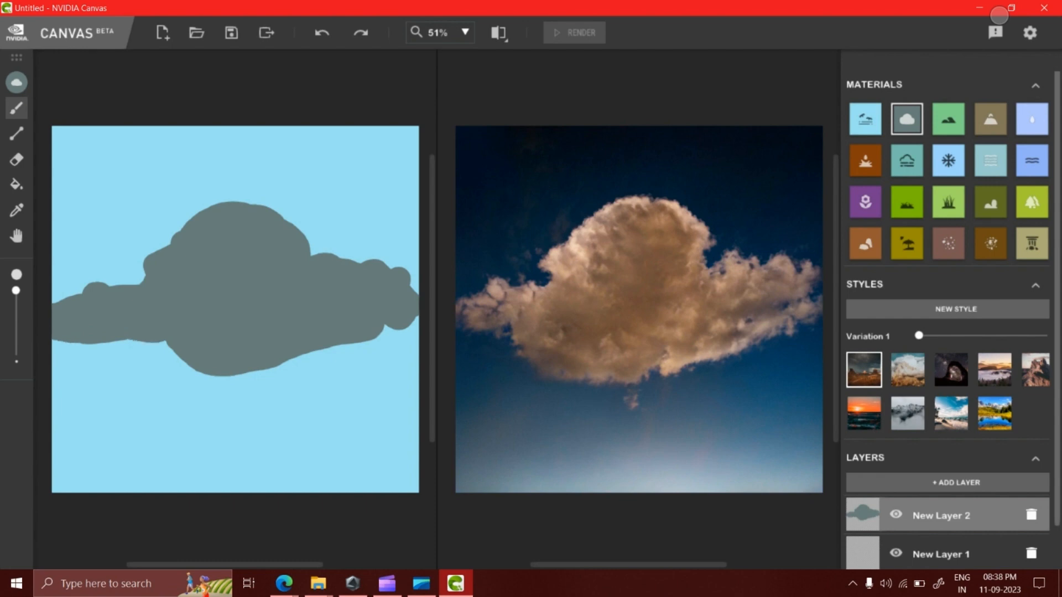
Fill out the cloud's upper edge with cloud strokes and paint branching arms outward and upward from its top on both sides
mouse_move(89, 290)
left_mouse_down()
mouse_move(145, 280)
mouse_move(174, 235)
mouse_move(321, 243)
mouse_move(404, 263)
mouse_move(415, 285)
left_mouse_up()
left_click(105, 273)
left_click(81, 284)
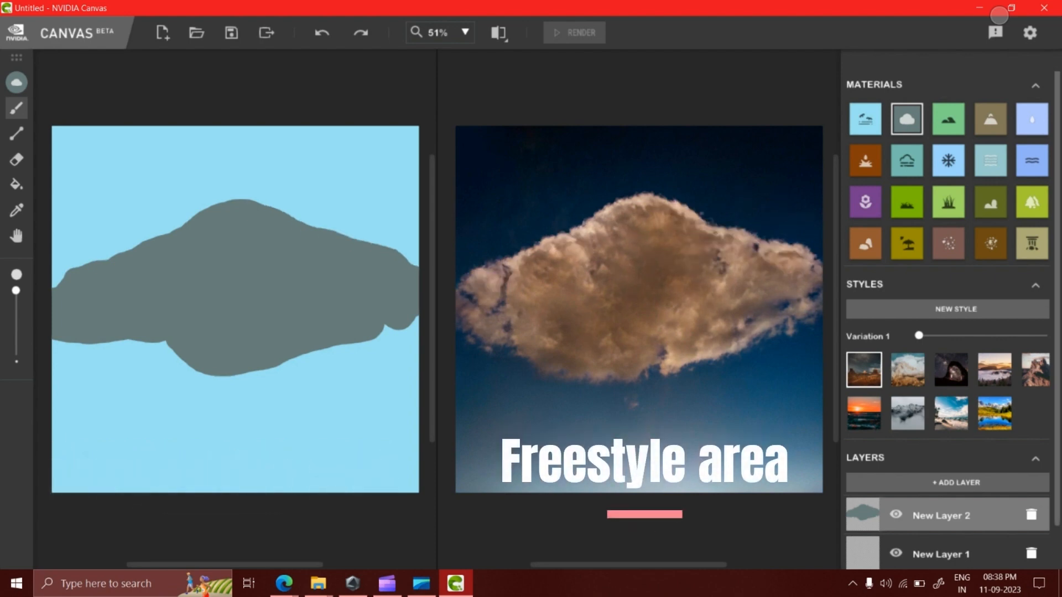
mouse_move(146, 252)
left_mouse_down()
mouse_move(69, 237)
mouse_move(260, 191)
mouse_move(403, 230)
left_mouse_up()
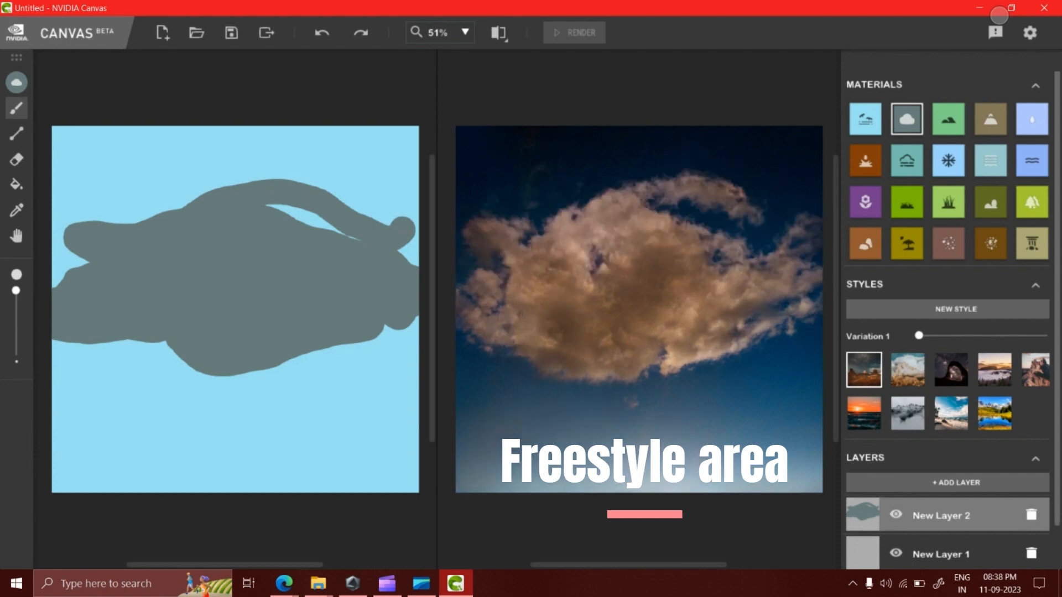
left_click_drag(177, 213, 99, 177)
left_click_drag(216, 191, 260, 155)
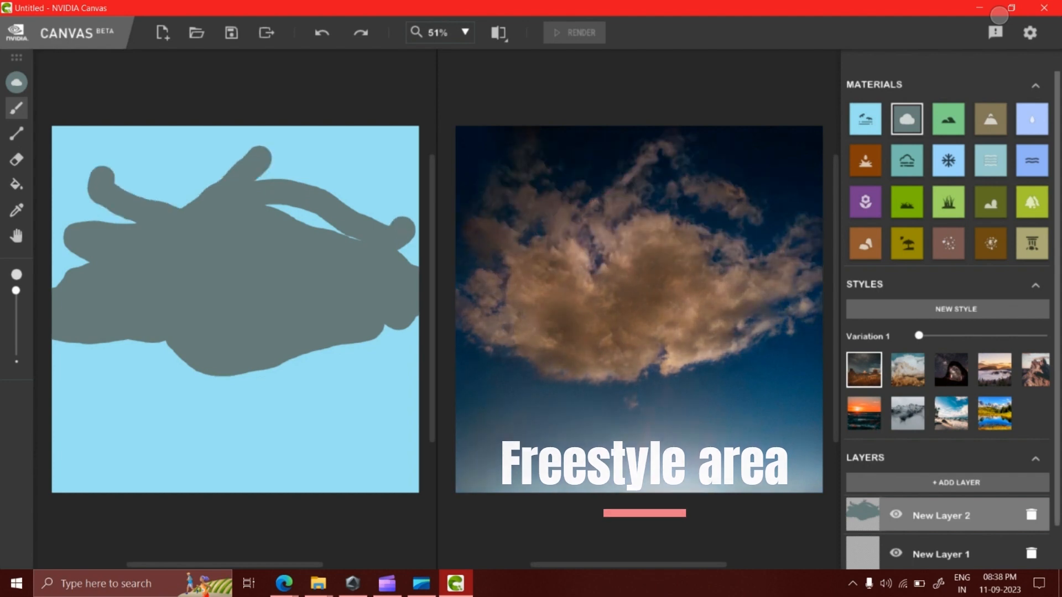
mouse_move(315, 190)
left_mouse_down()
mouse_move(351, 157)
mouse_move(397, 180)
left_mouse_up()
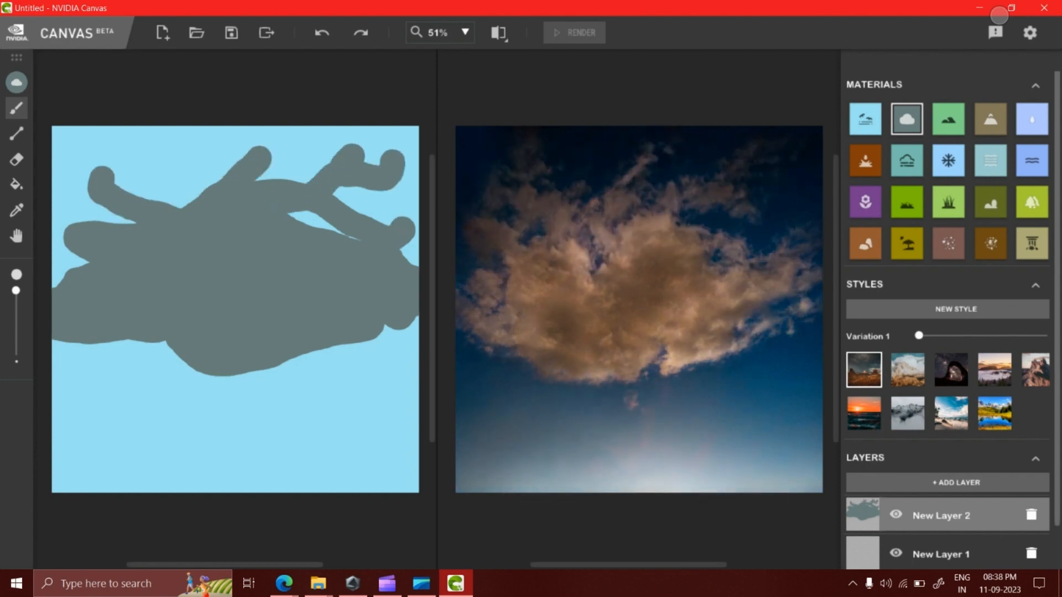
Paint cloud streaks below the cloud's lower right edge, a separate streak at lower left, and extend the cloud into the canvas's upper left corner
left_click_drag(381, 346, 412, 349)
left_click_drag(60, 373, 141, 365)
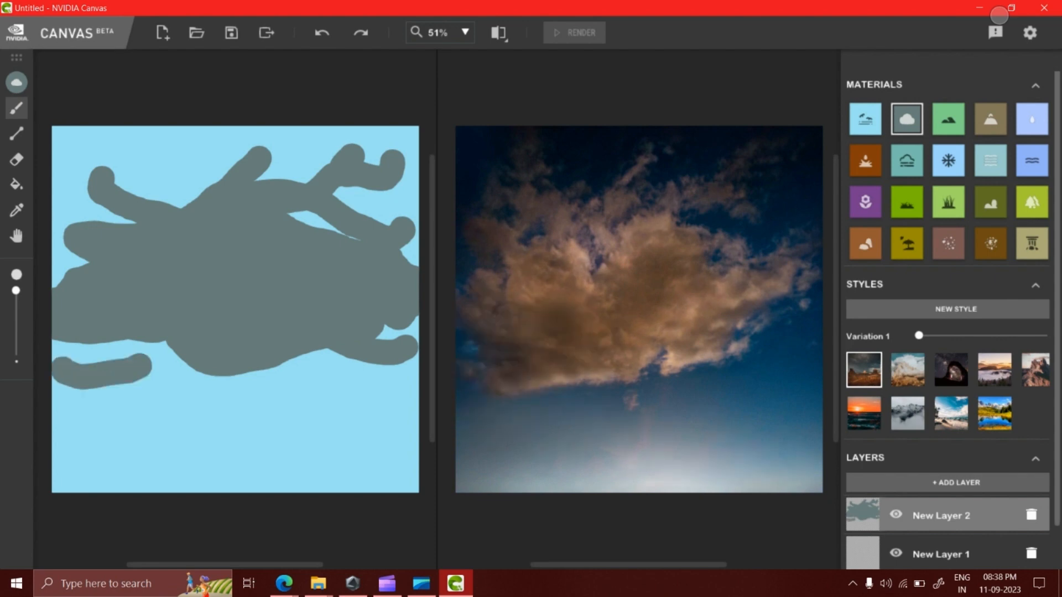
left_click_drag(288, 354, 381, 376)
mouse_move(144, 190)
left_mouse_down()
mouse_move(163, 157)
mouse_move(133, 166)
mouse_move(118, 148)
mouse_move(108, 174)
mouse_move(80, 133)
mouse_move(59, 139)
mouse_move(69, 179)
mouse_move(122, 209)
left_mouse_up()
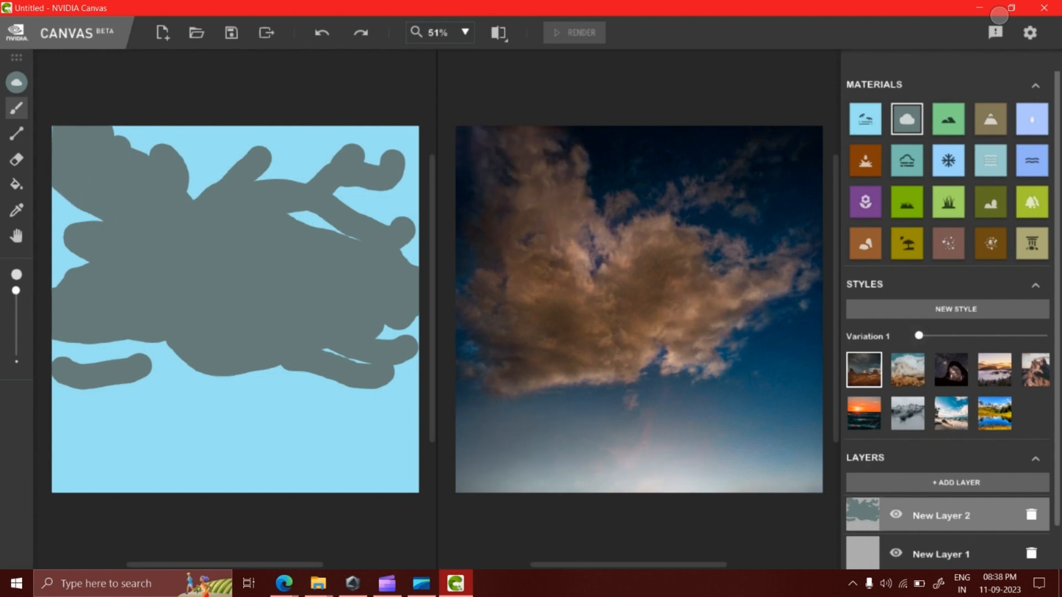
Preview the current style's variations from Variation 2 up to Variation 10 and back down to Variation 7
left_click_drag(919, 336, 932, 336)
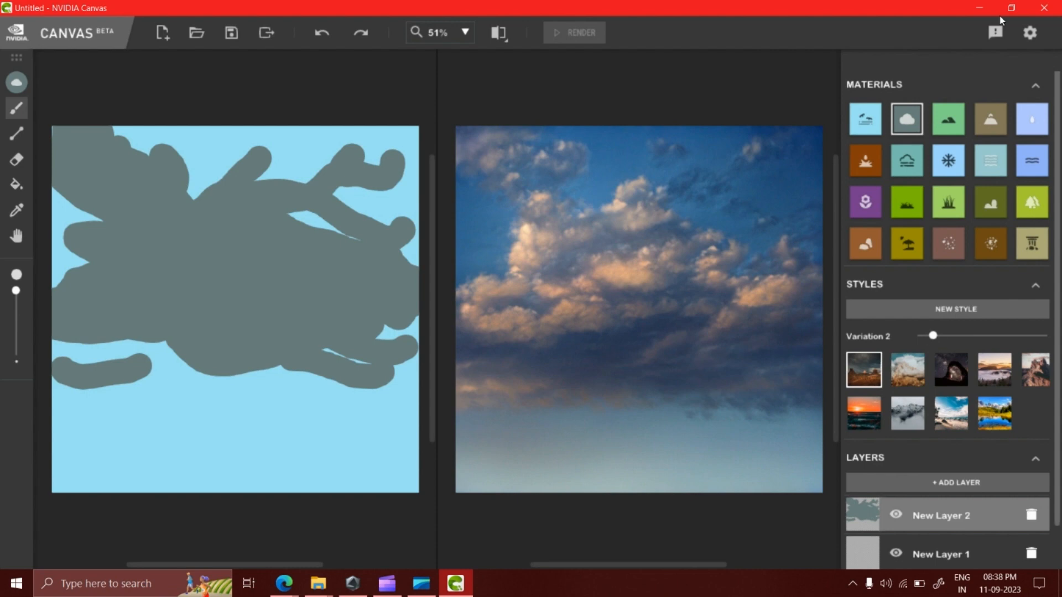
left_click_drag(932, 336, 946, 335)
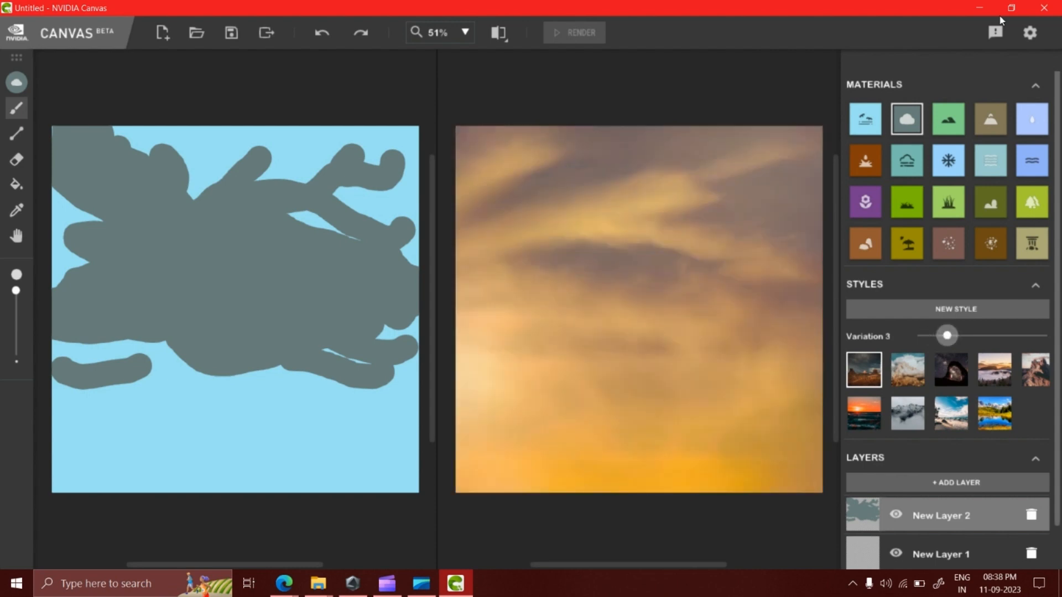
key("Right")
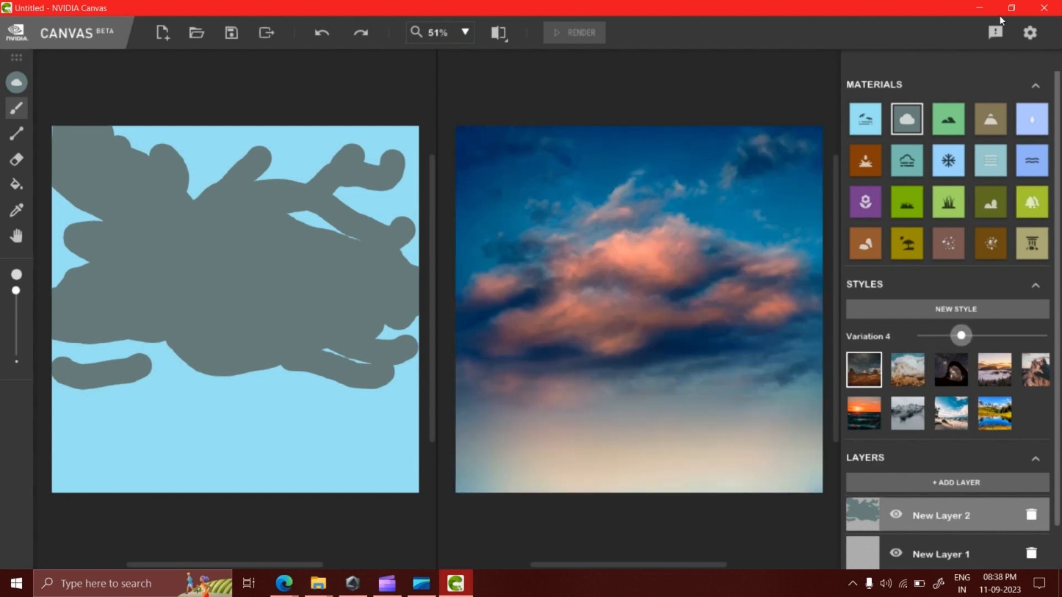
key("Right")
key("Right")
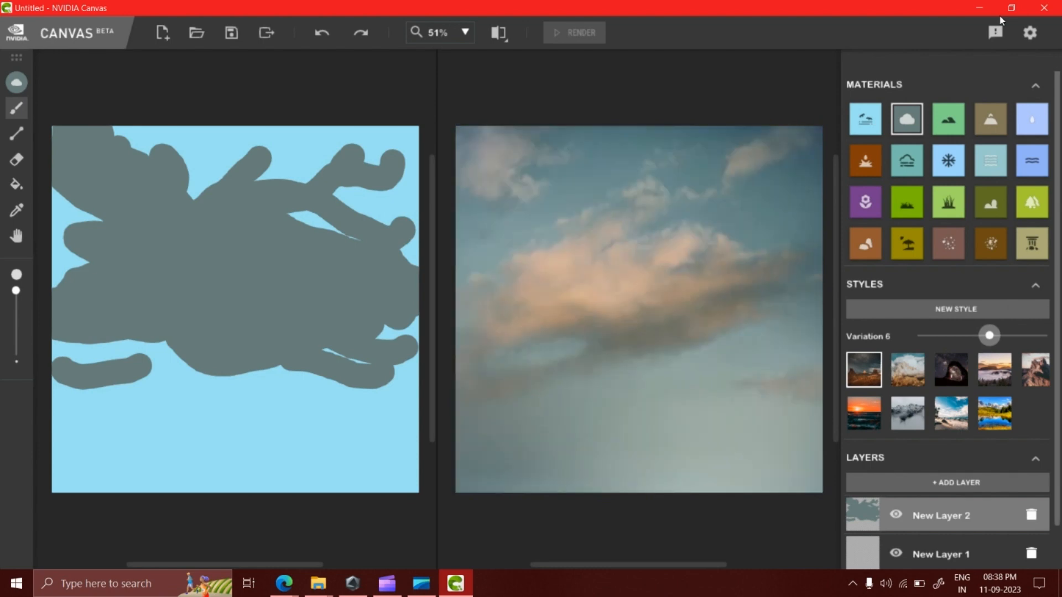
key("Right")
key("Right")
key("Right")
key("Right")
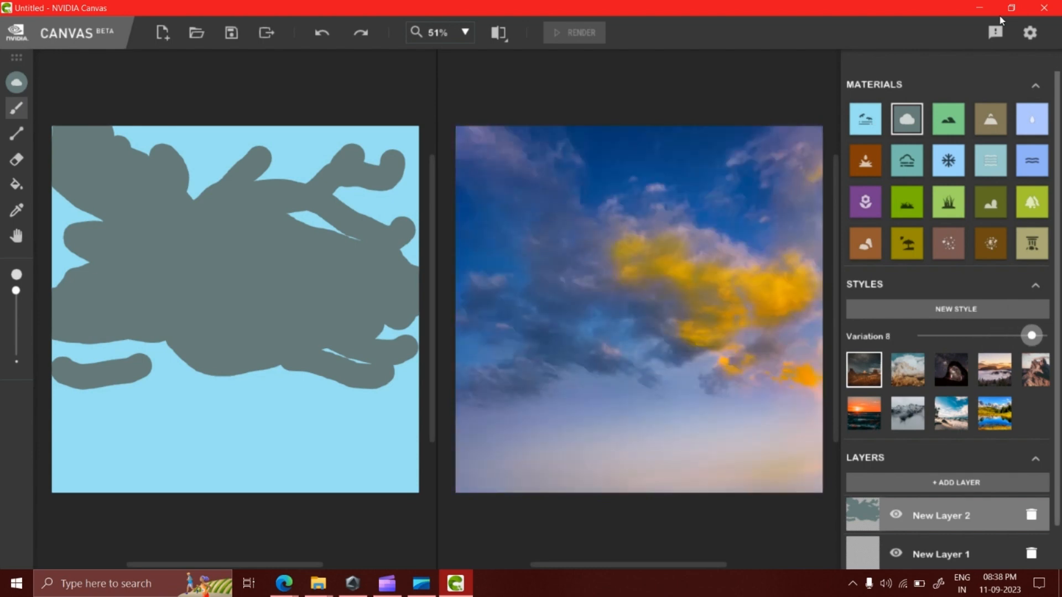
key("Left")
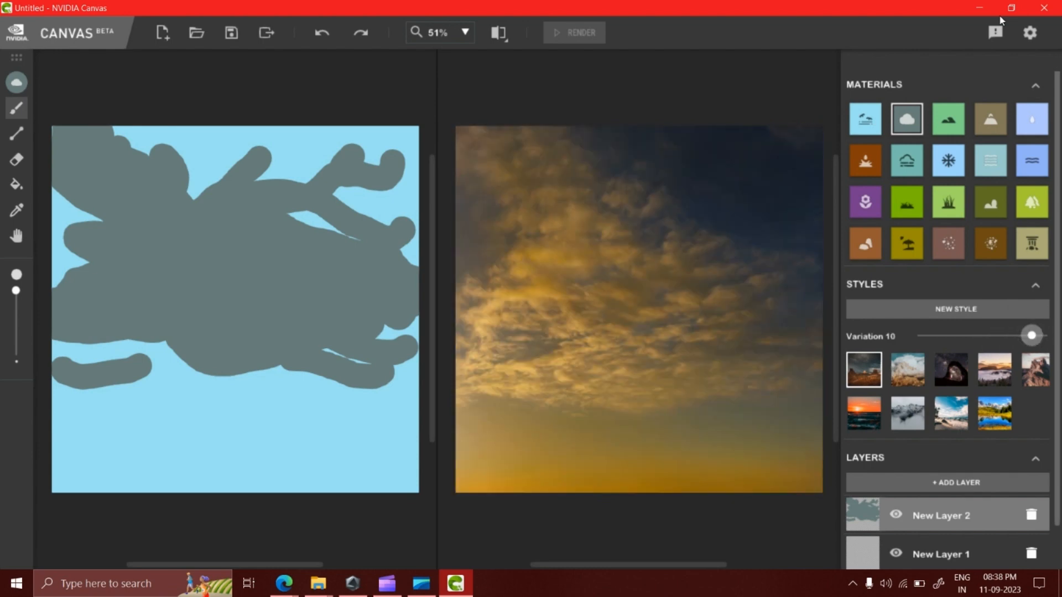
key("Left")
key("Left")
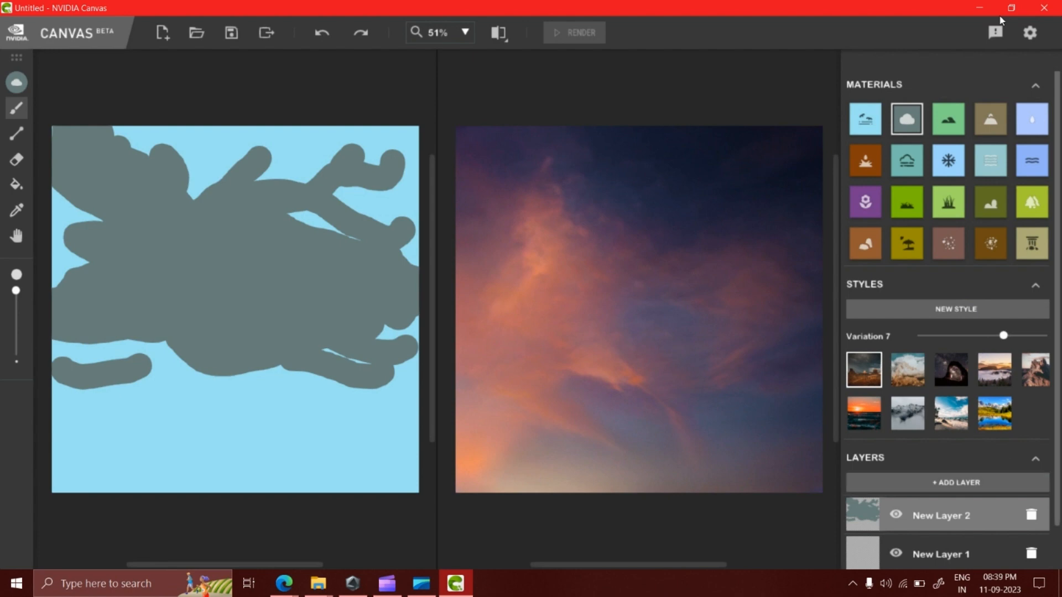
Compare the style's variations again, including Variations 2, 6 and 8, and settle on Variation 4
left_click(946, 335)
left_click(933, 335)
left_click(961, 336)
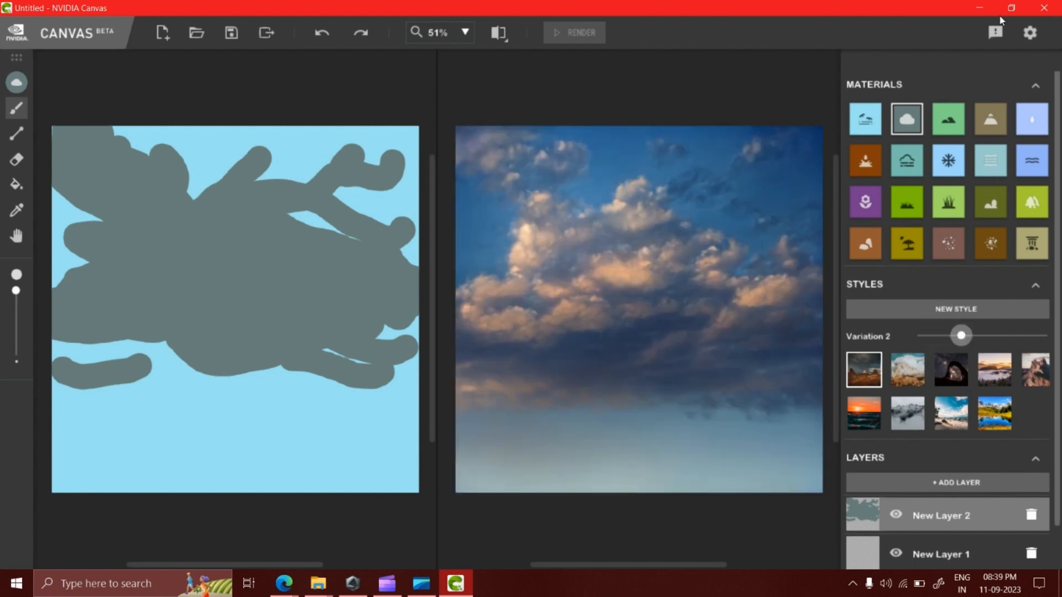
left_click(989, 335)
left_click(975, 336)
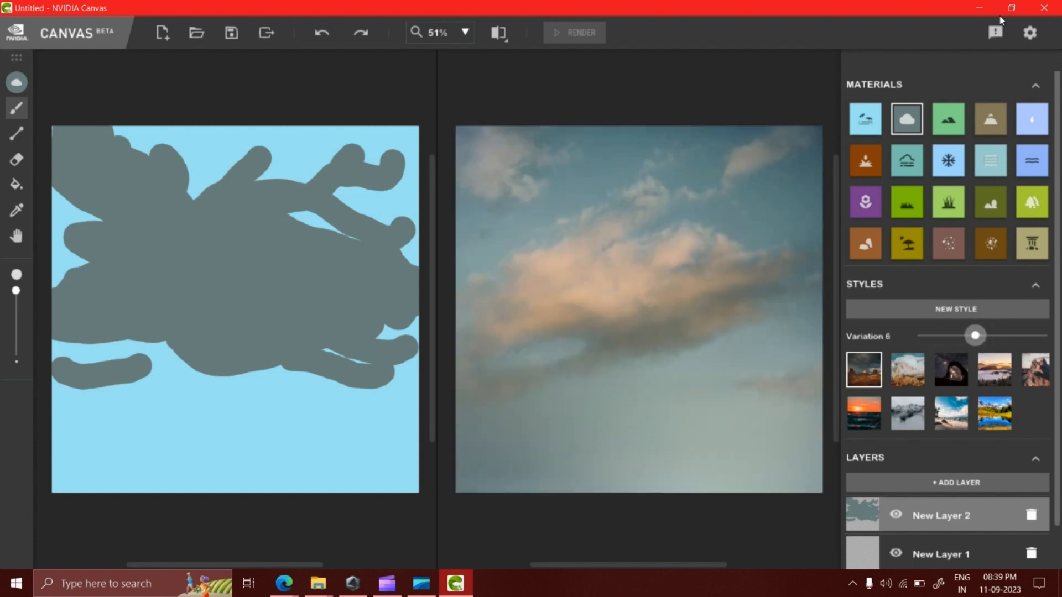
left_click(989, 336)
left_click(1003, 336)
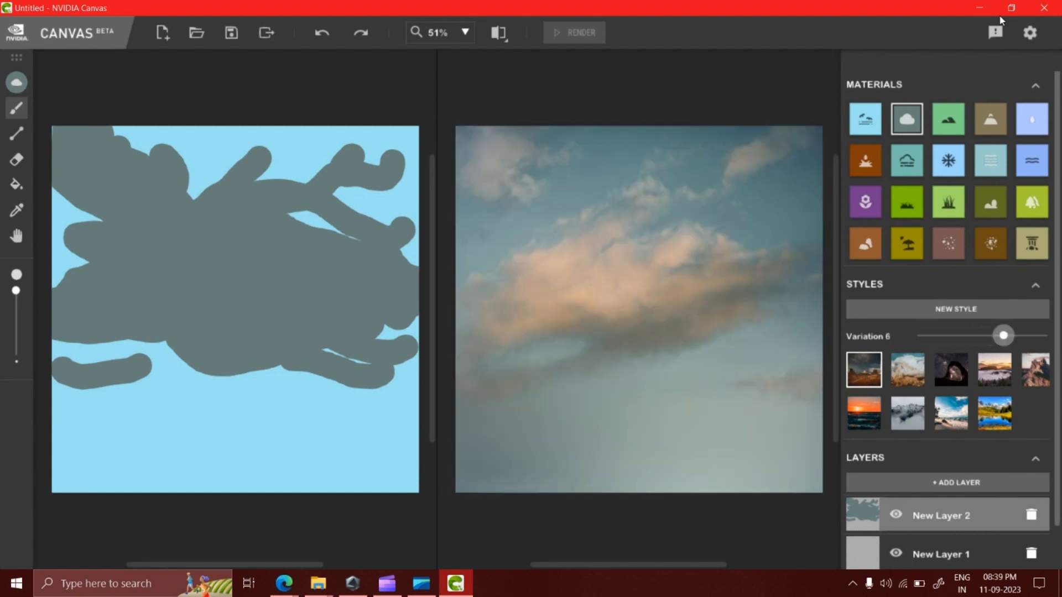
left_click(1017, 335)
left_click(932, 335)
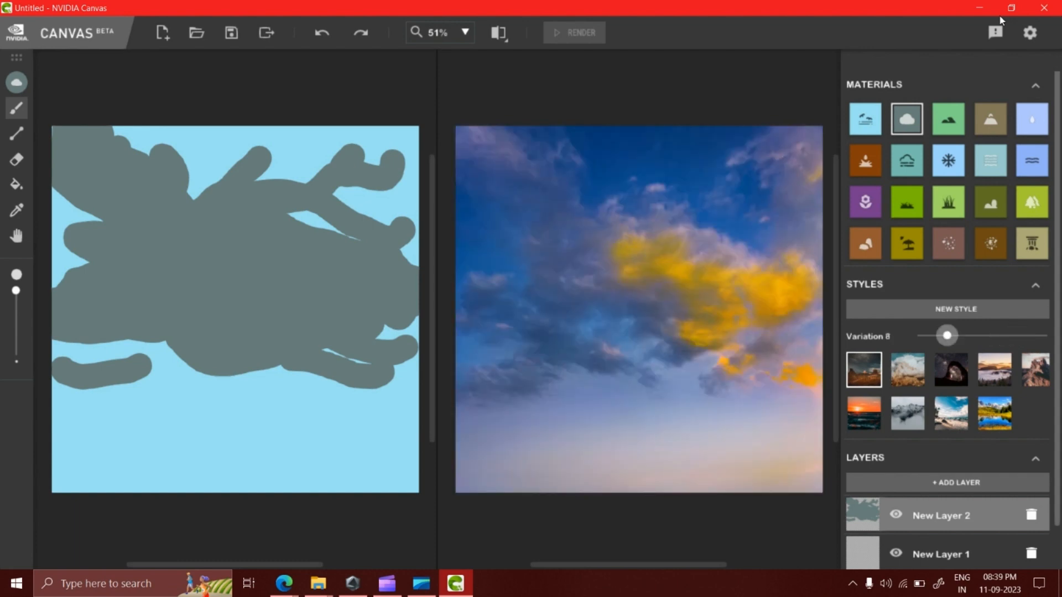
key("Left")
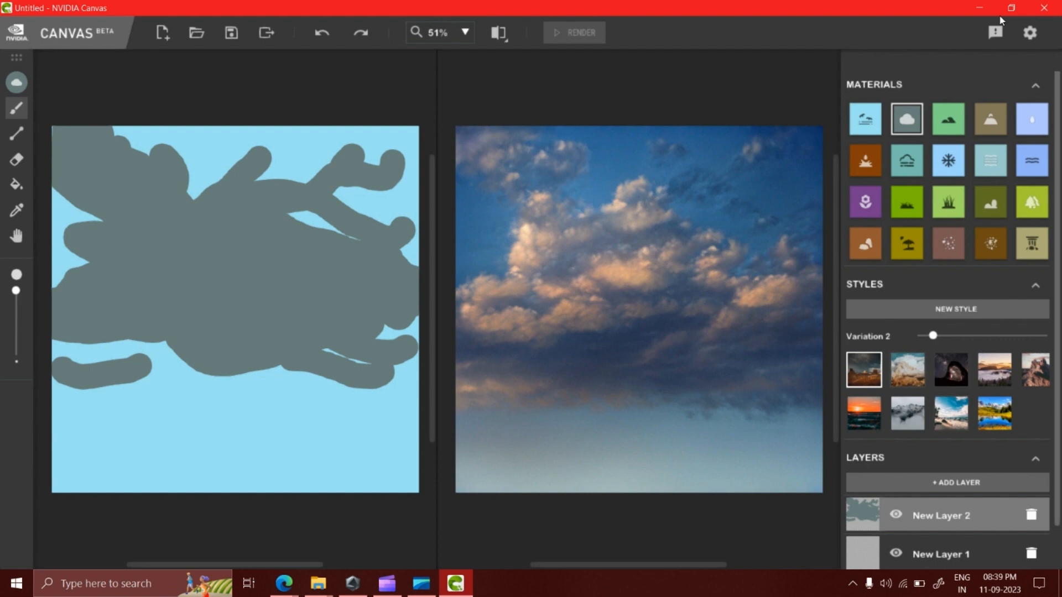
key("Right")
key("Right")
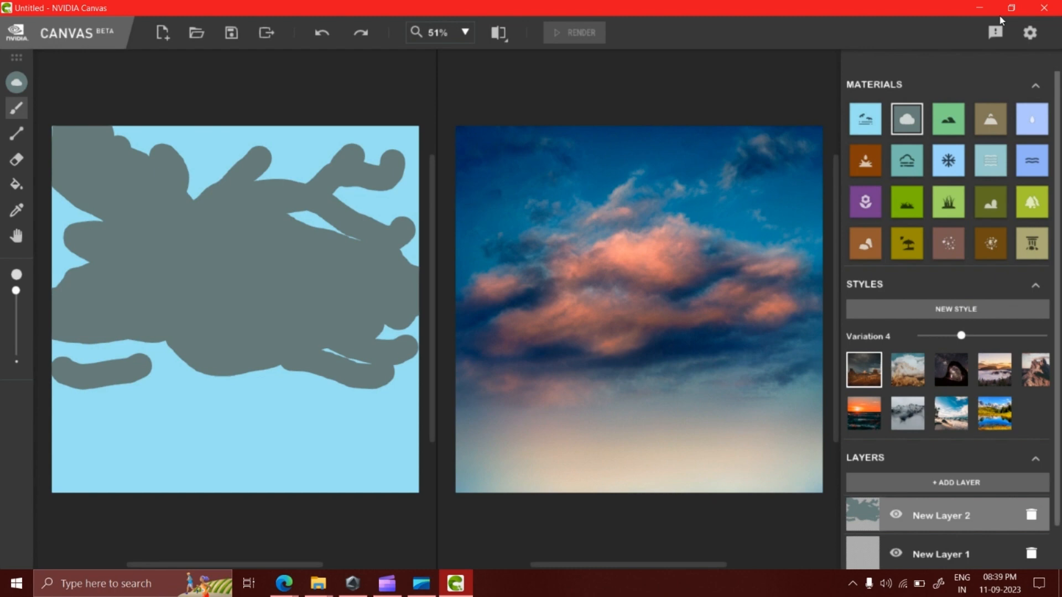
Spread cloud material across the top of the canvas and fill the gap between the cloud body and its right arm
mouse_move(243, 158)
left_mouse_down()
mouse_move(307, 157)
mouse_move(191, 156)
mouse_move(328, 154)
mouse_move(221, 137)
mouse_move(223, 169)
mouse_move(359, 166)
mouse_move(414, 138)
mouse_move(406, 182)
mouse_move(72, 203)
mouse_move(102, 207)
mouse_move(171, 145)
left_mouse_up()
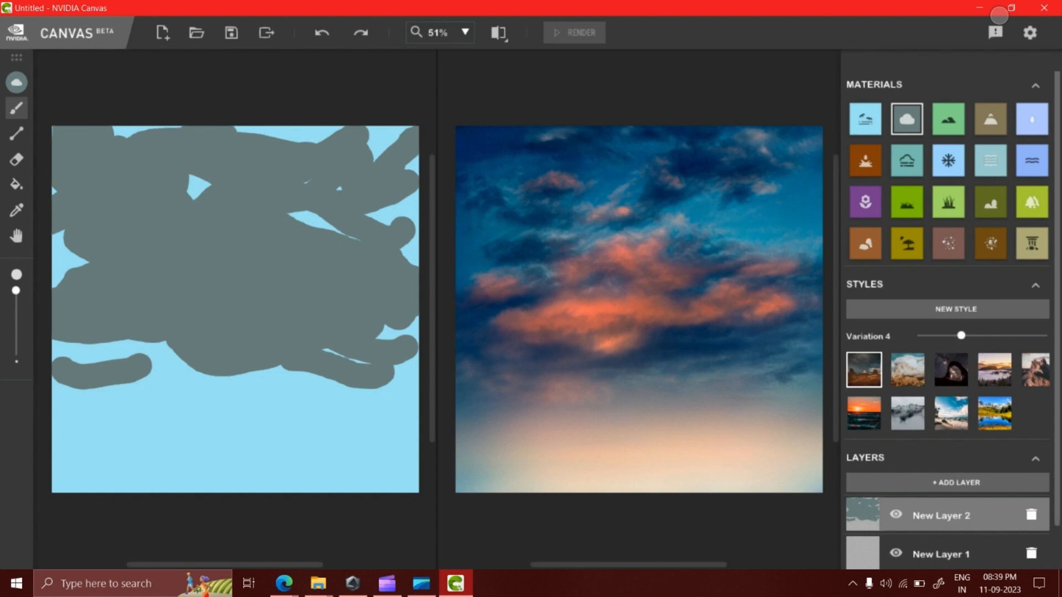
mouse_move(365, 224)
left_mouse_down()
mouse_move(411, 210)
mouse_move(417, 190)
mouse_move(415, 237)
left_mouse_up()
left_click_drag(298, 217, 354, 235)
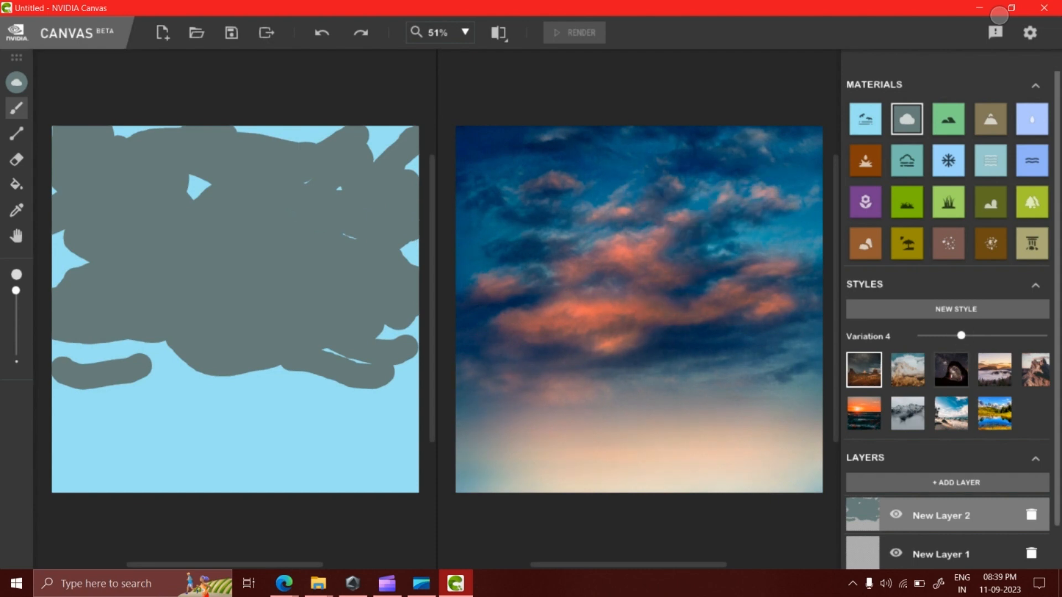
Preview the starry night, desert and pale mountain styles at Variation 4, and open and cancel the import of a new style image
left_click(951, 370)
left_click(864, 370)
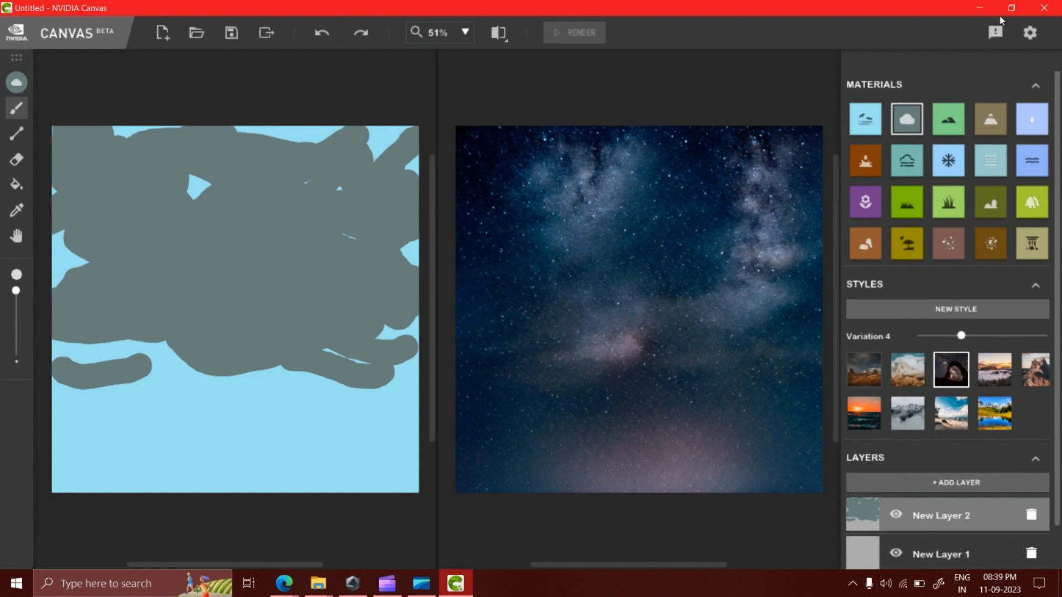
left_click(907, 370)
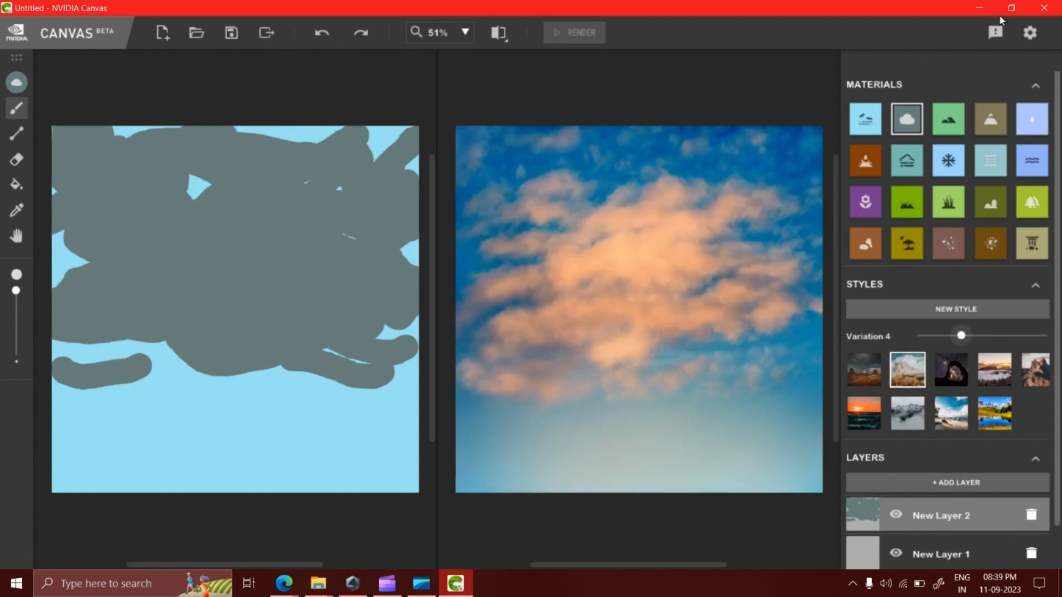
left_click(955, 309)
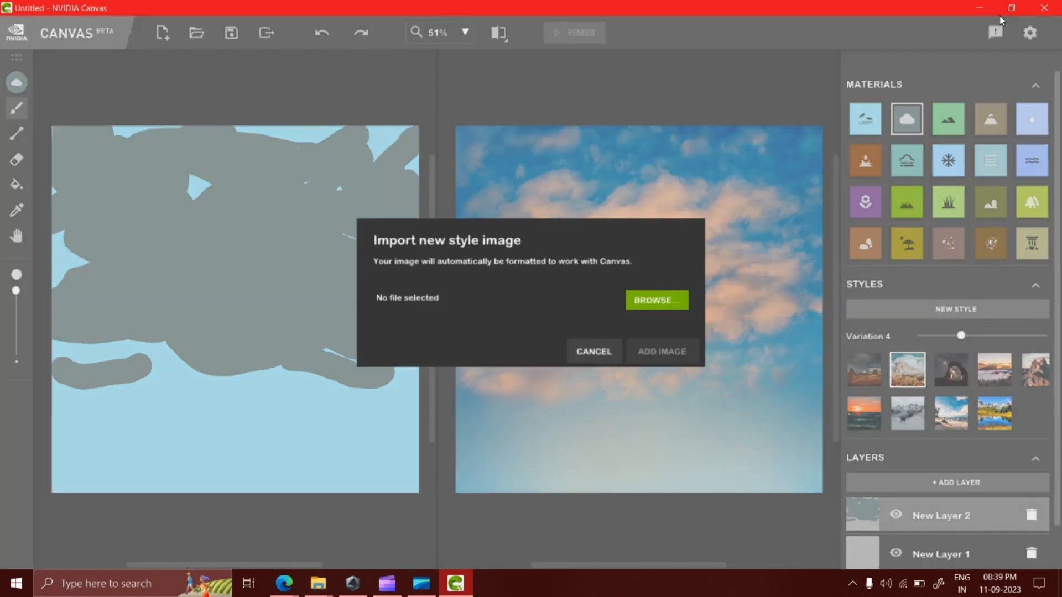
left_click(593, 351)
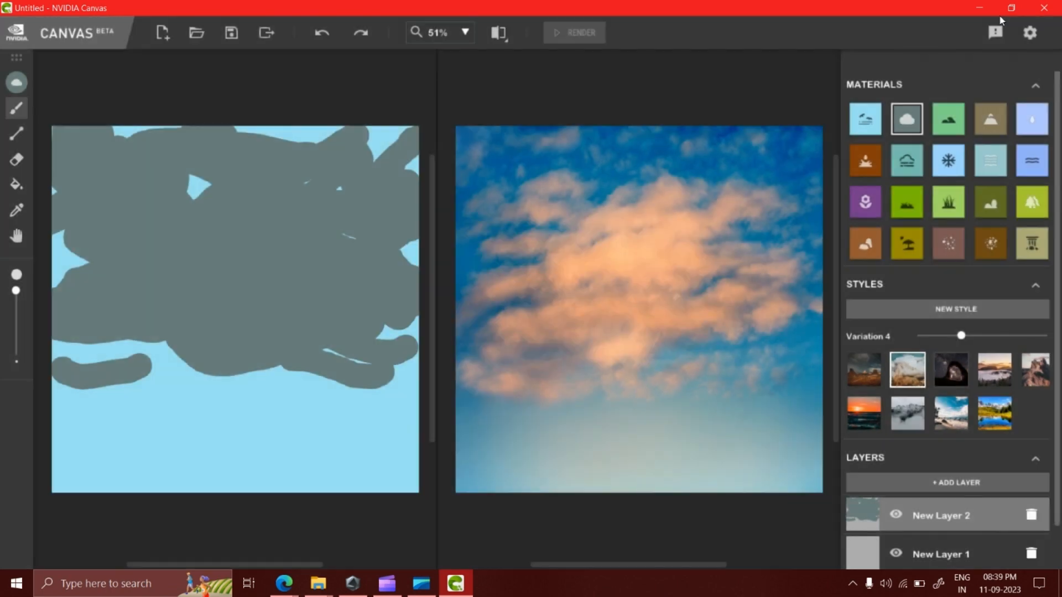
Preview the night sky, misty sunrise, rocky cliff, alpine lake, blue-sky and ocean sunset styles at Variation 4
left_click(950, 370)
left_click(995, 370)
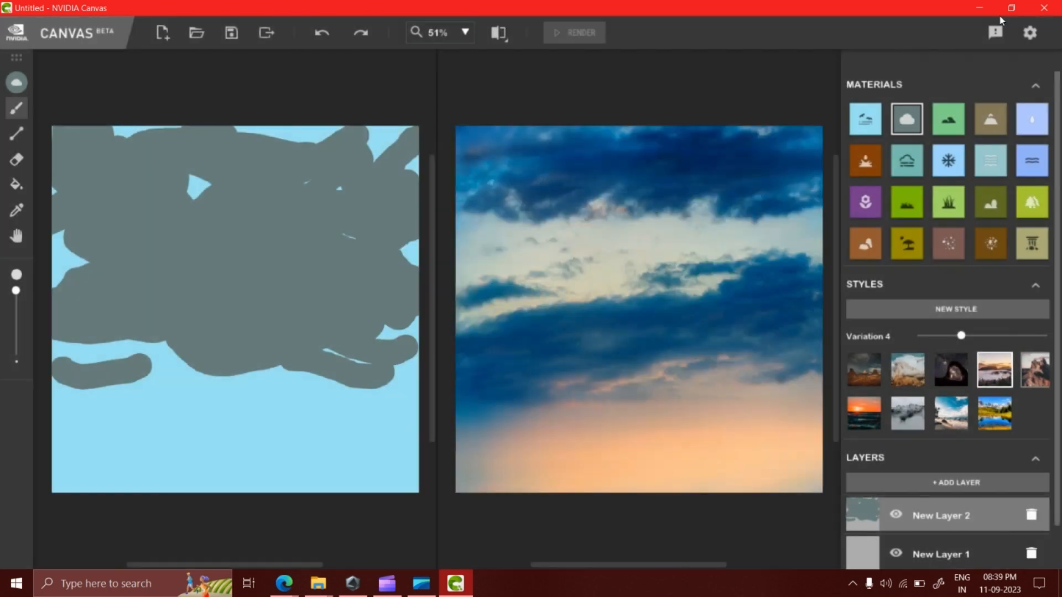
left_click(1034, 370)
left_click(994, 413)
left_click(950, 413)
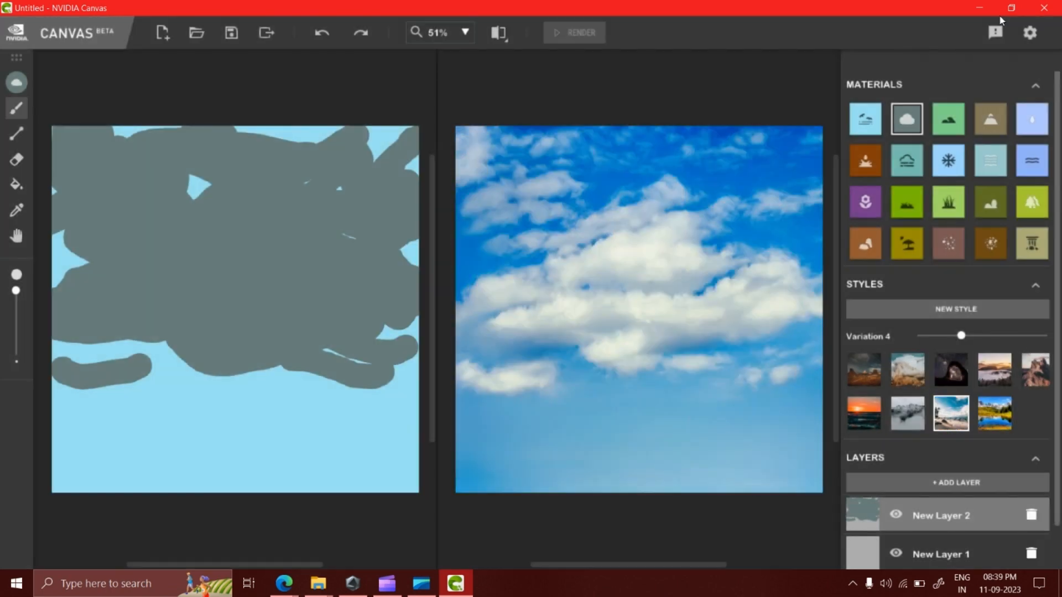
left_click(864, 413)
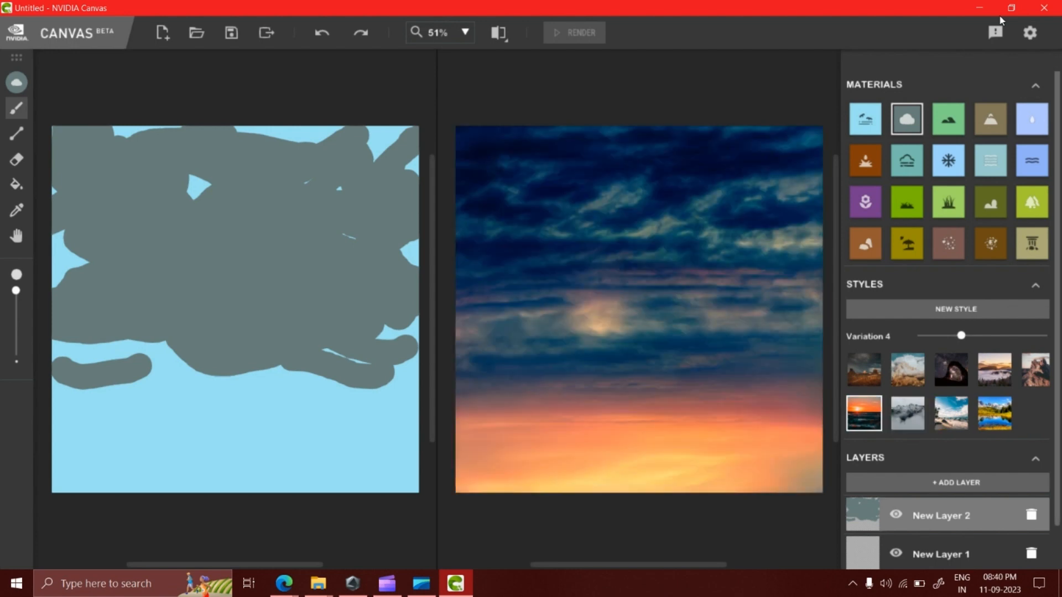
Compare the desert, pale mountain, night sky and misty sunrise styles at Variation 5, and apply the pale mountain style with Variation 7
left_click(863, 370)
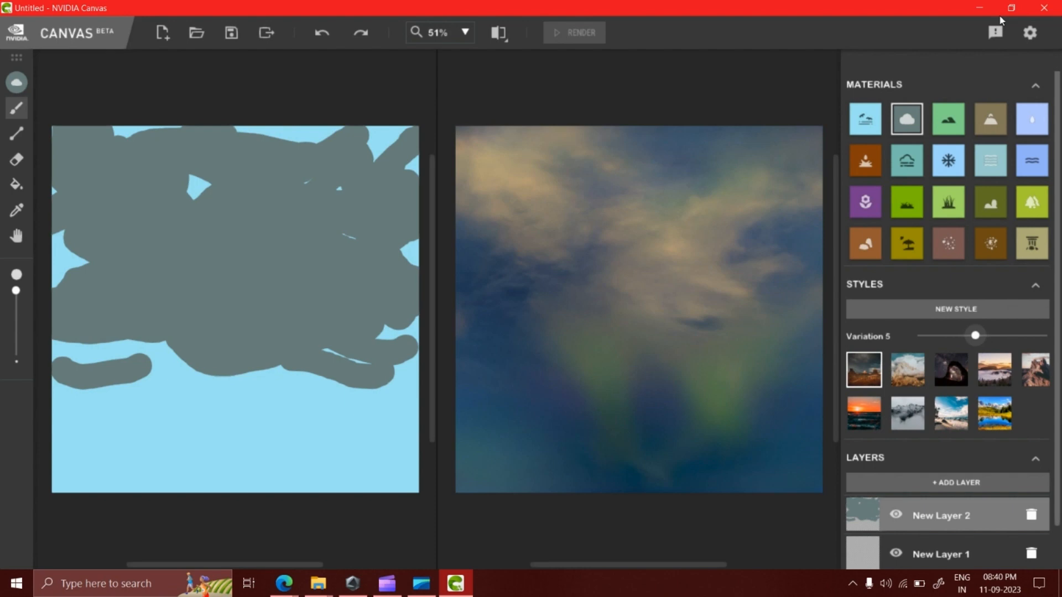
left_click(907, 370)
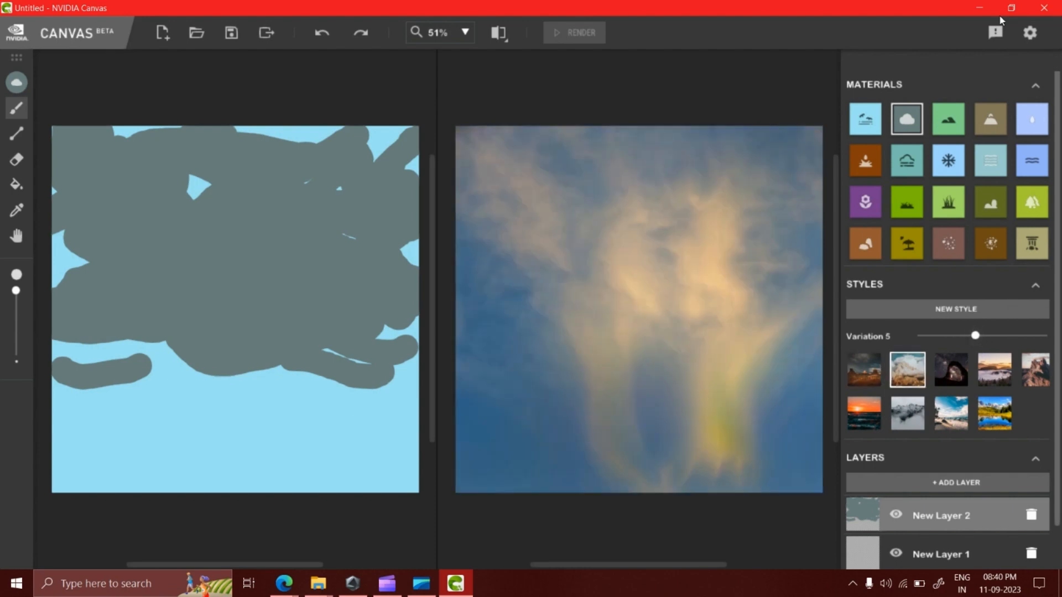
left_click(951, 370)
left_click(994, 370)
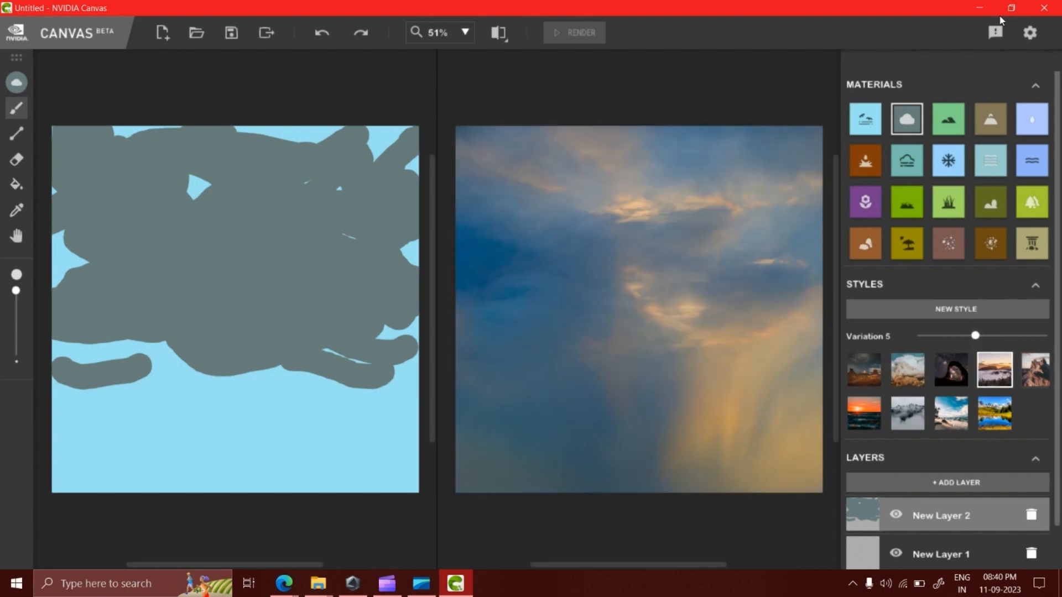
left_click(951, 370)
left_click(907, 370)
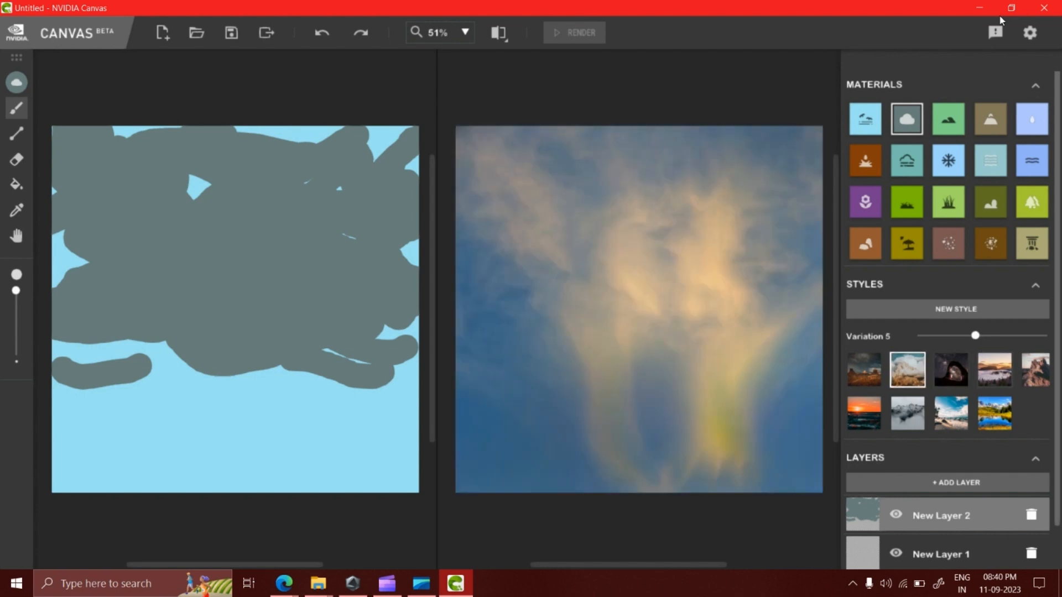
mouse_move(975, 336)
left_mouse_down()
mouse_move(1003, 336)
mouse_move(961, 335)
mouse_move(1003, 336)
left_mouse_up()
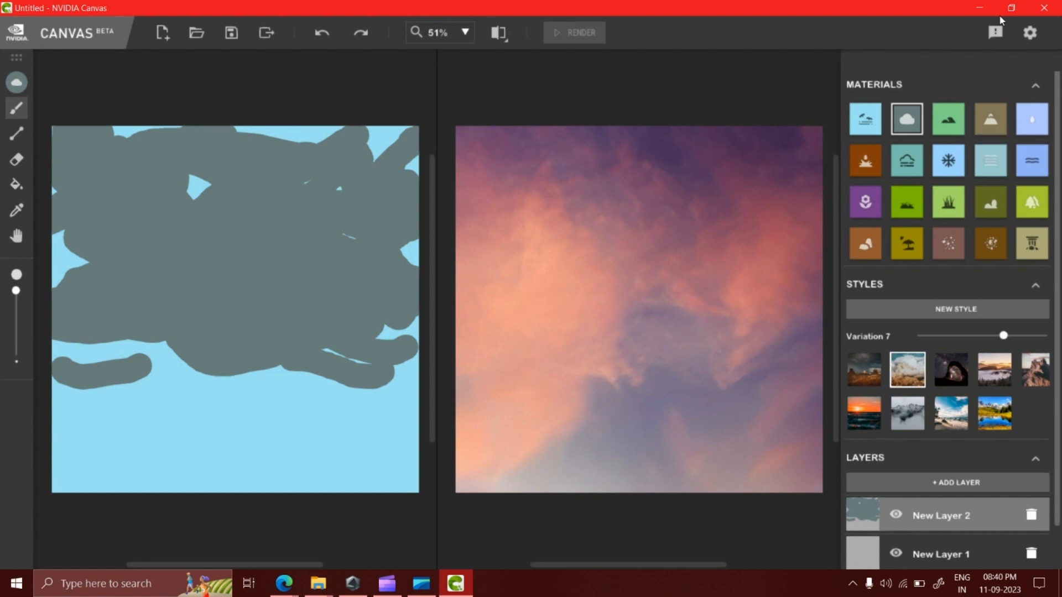
Choose the green hill material and add a new layer above New Layer 2
left_click(948, 119)
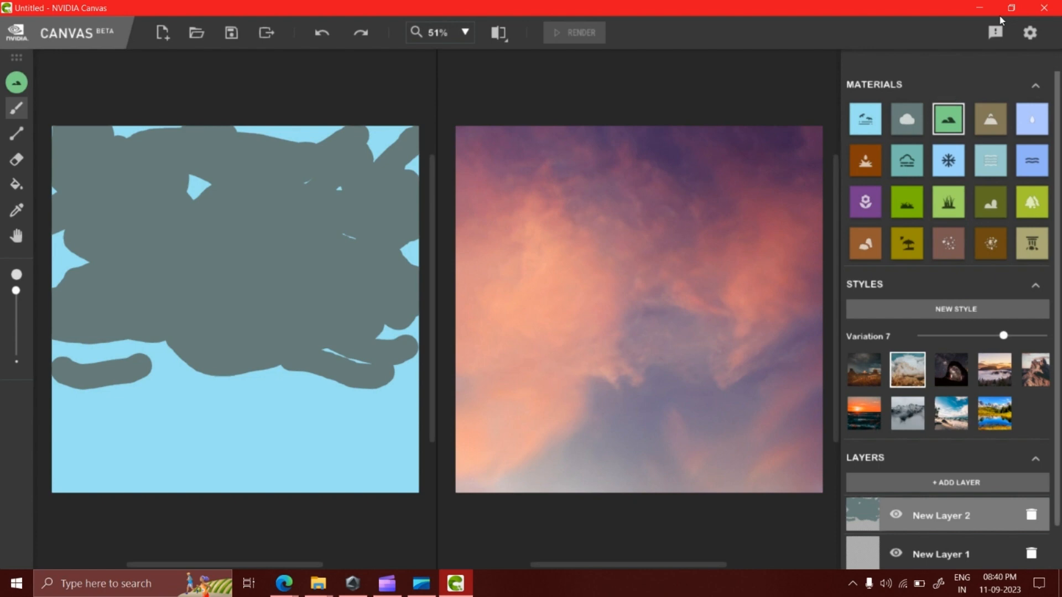
left_click(959, 482)
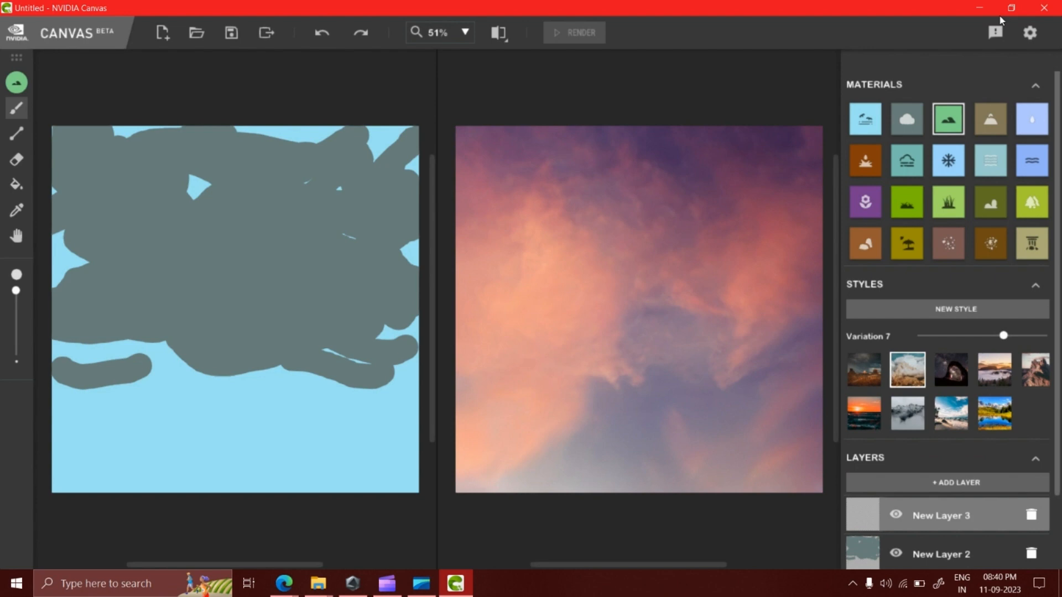
left_click(965, 554)
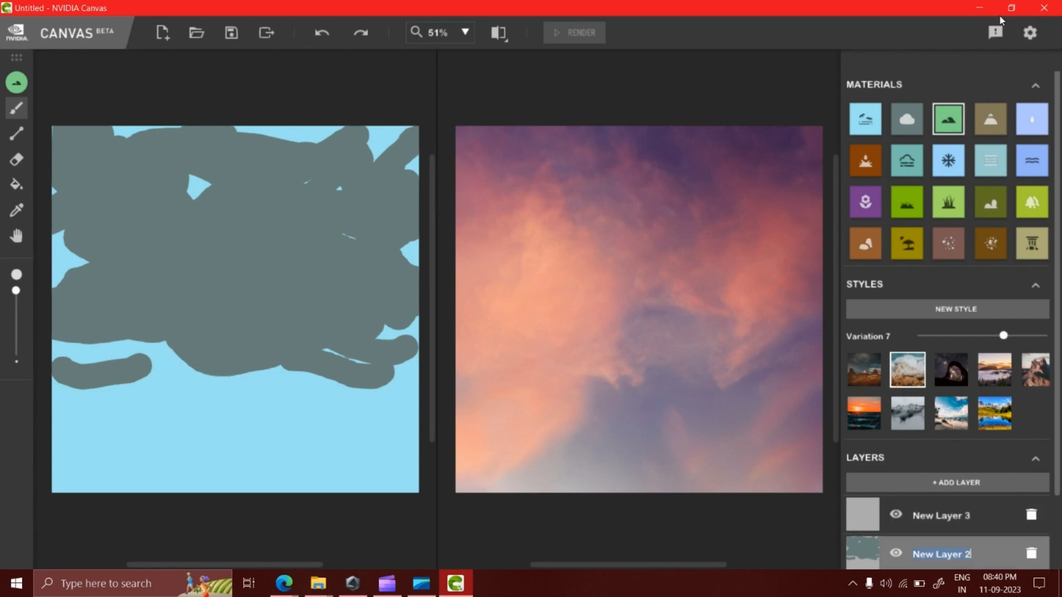
type("Clouds")
left_click(941, 516)
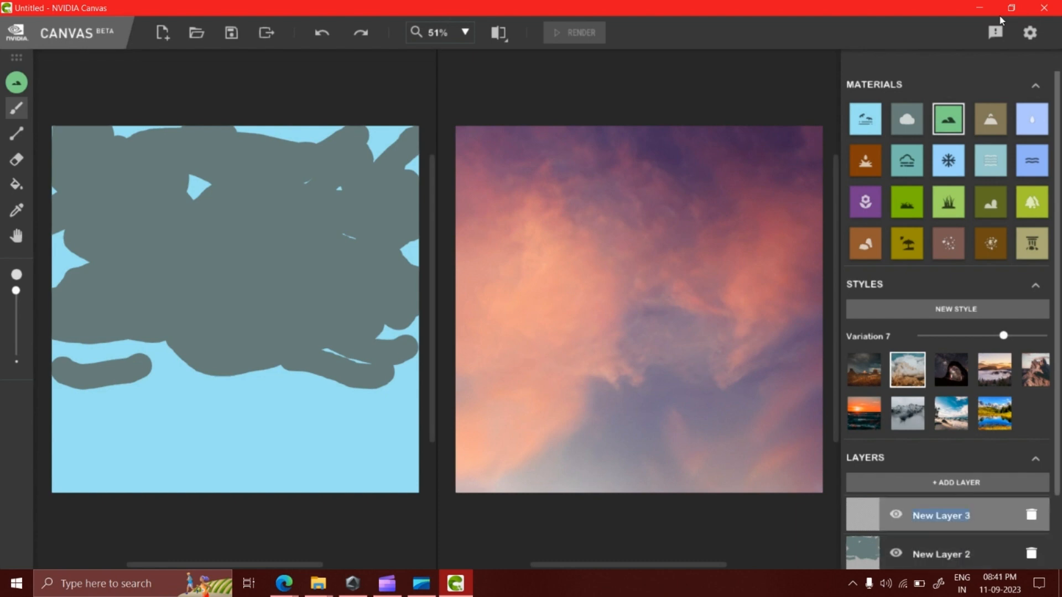
type("Mountains")
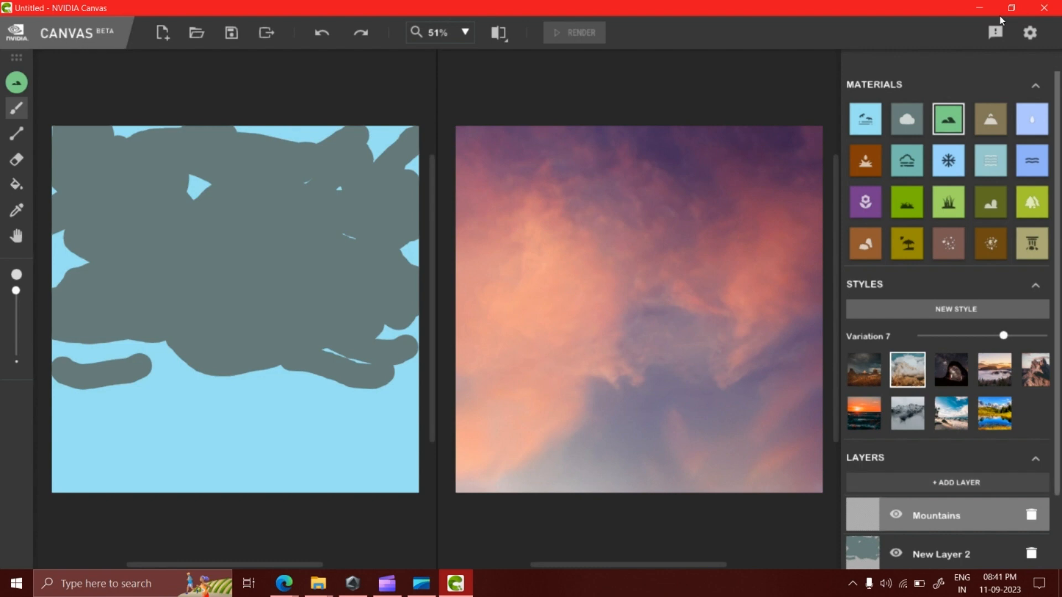
key("Escape")
Rename New Layer 2 as Cloud and New Layer 3 as Mountain
double_click(941, 554)
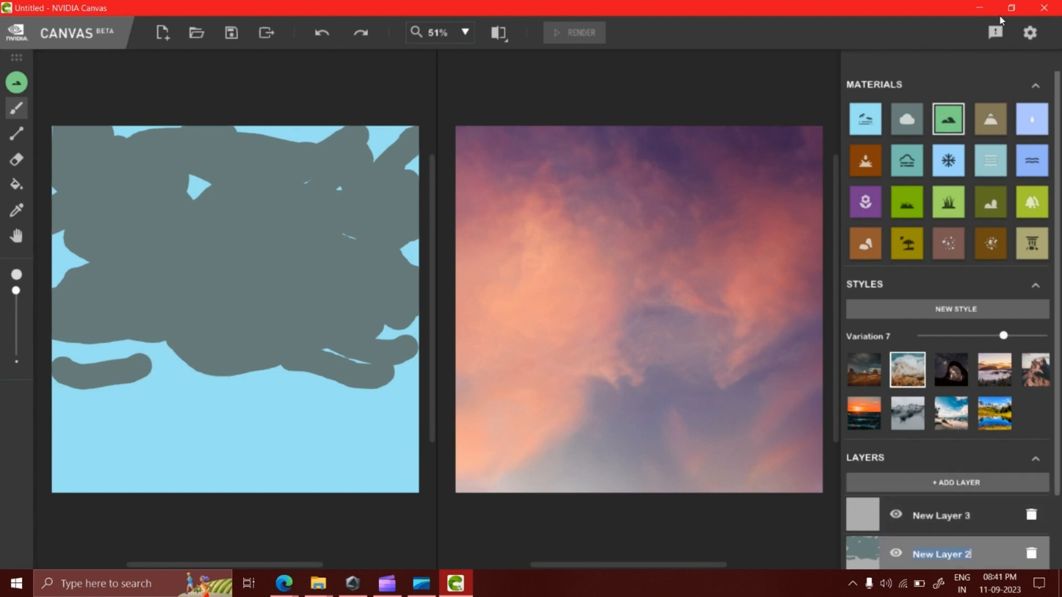
type("Cloud")
double_click(941, 515)
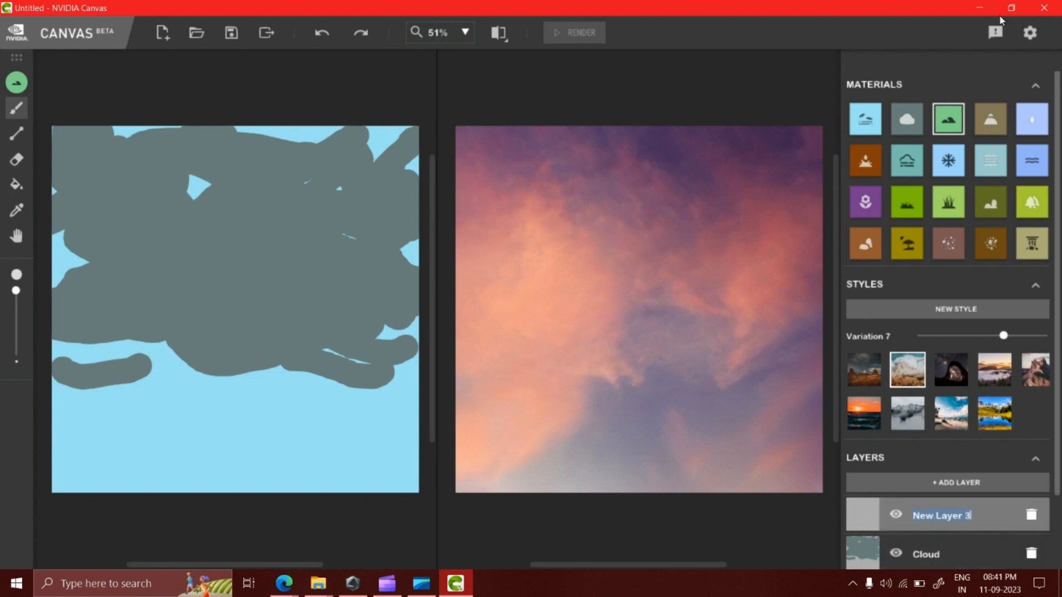
type("M")
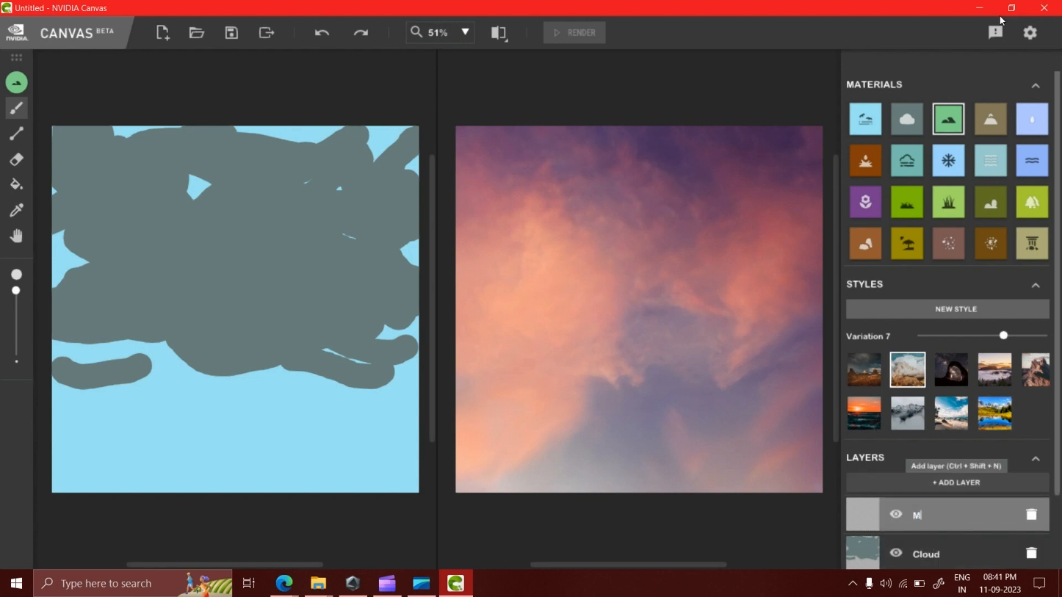
type("ountain")
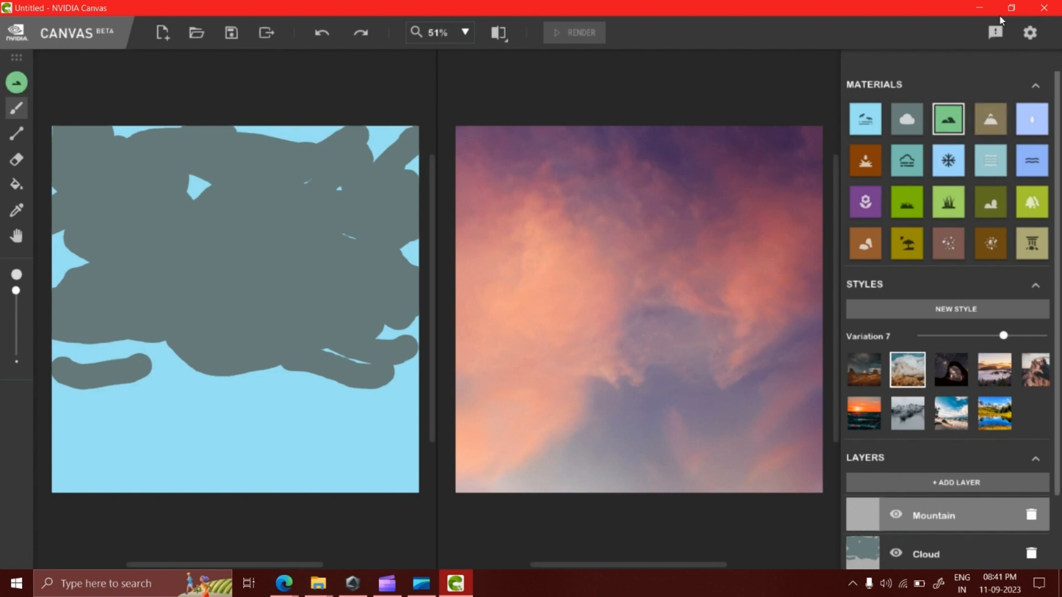
Paint a filled green hill across the full canvas width on the Mountain layer and raise its central peak
mouse_move(56, 406)
left_mouse_down()
mouse_move(208, 288)
mouse_move(282, 313)
mouse_move(415, 423)
left_mouse_up()
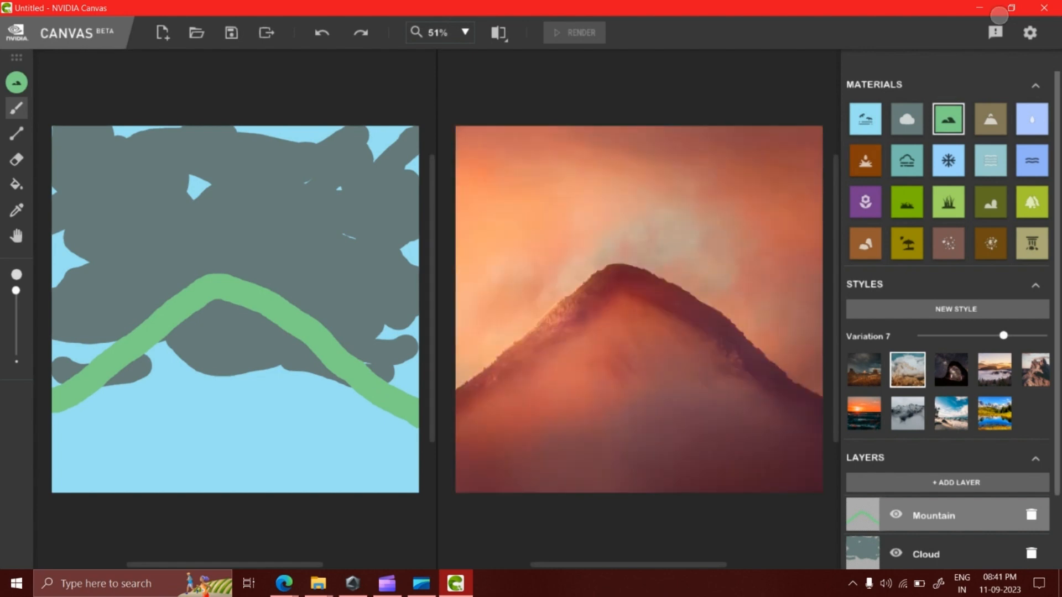
mouse_move(204, 303)
left_mouse_down()
mouse_move(301, 346)
mouse_move(202, 329)
mouse_move(143, 354)
mouse_move(337, 373)
mouse_move(111, 383)
mouse_move(341, 390)
mouse_move(387, 414)
mouse_move(97, 399)
mouse_move(55, 409)
left_mouse_up()
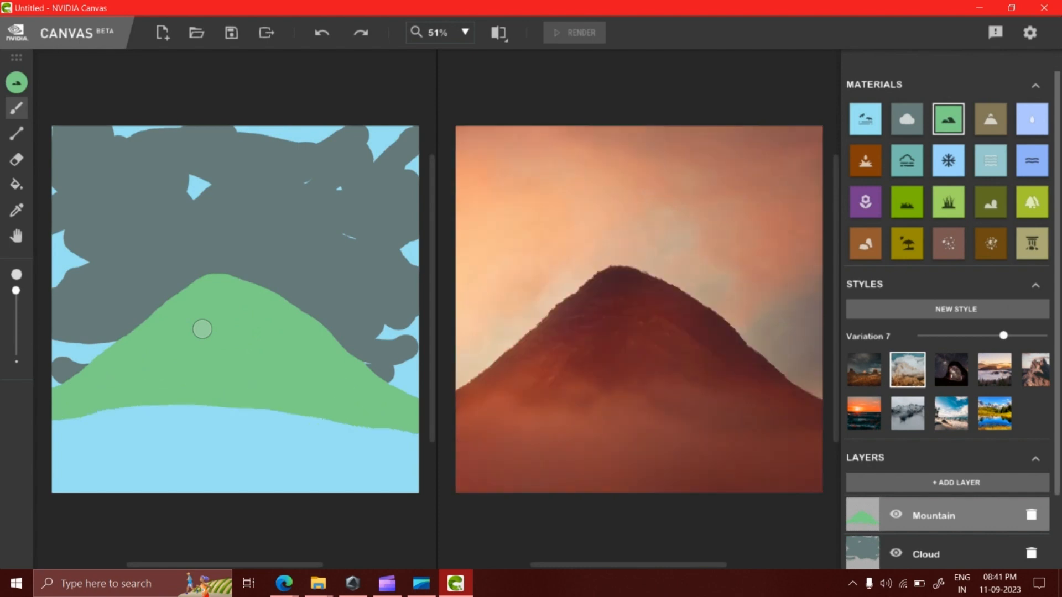
mouse_move(171, 299)
left_mouse_down()
mouse_move(219, 261)
mouse_move(249, 256)
mouse_move(381, 377)
left_mouse_up()
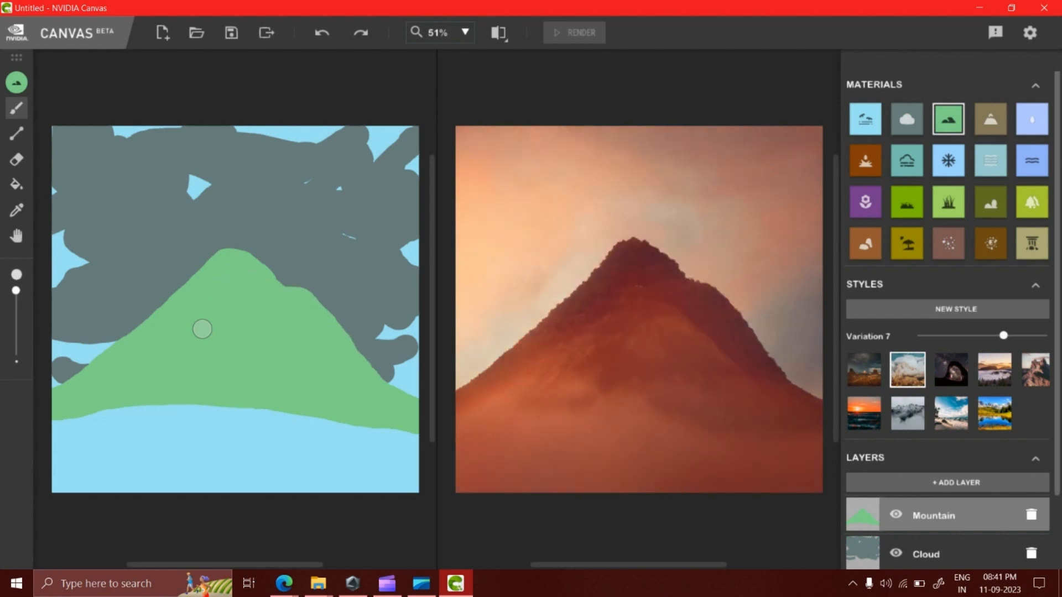
Switch to Armoury Crate to check the CPU and GPU stats, and minimize it again
left_click(352, 583)
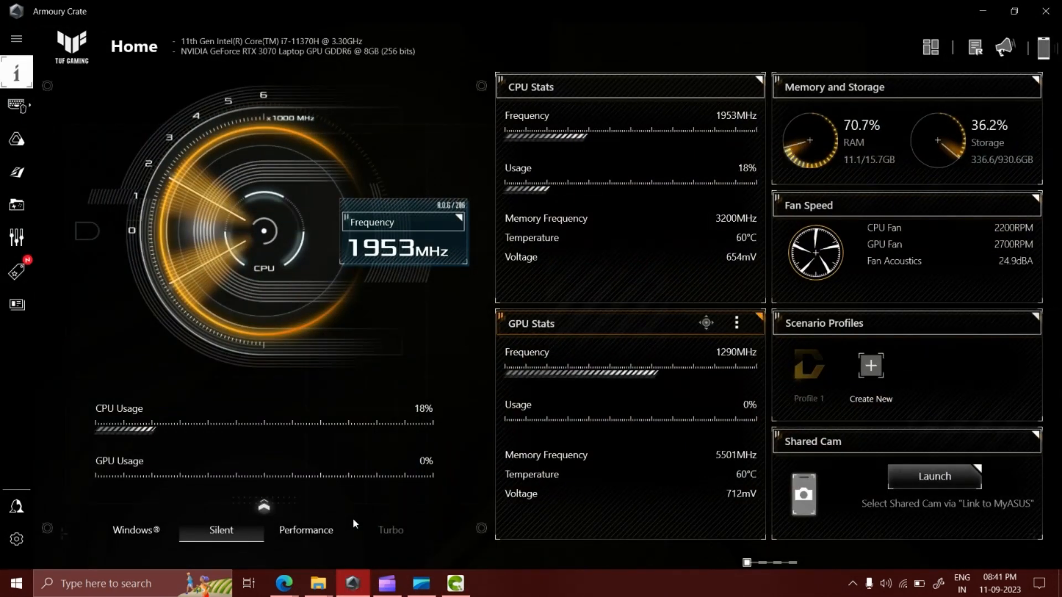
left_click(982, 10)
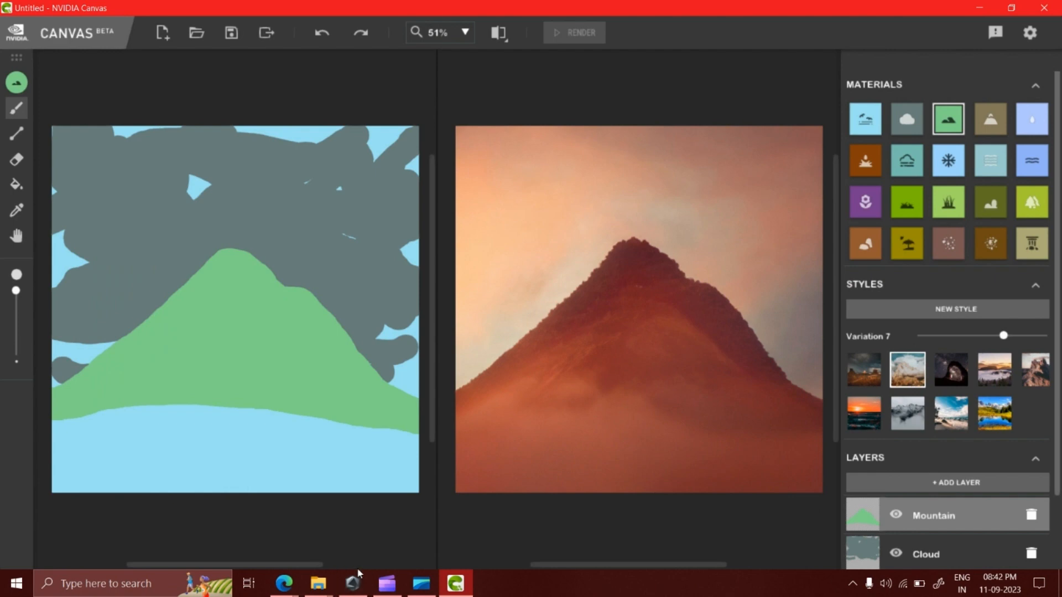
Widen both lower slopes of the green hill and extend its base further down
left_click_drag(371, 372, 402, 397)
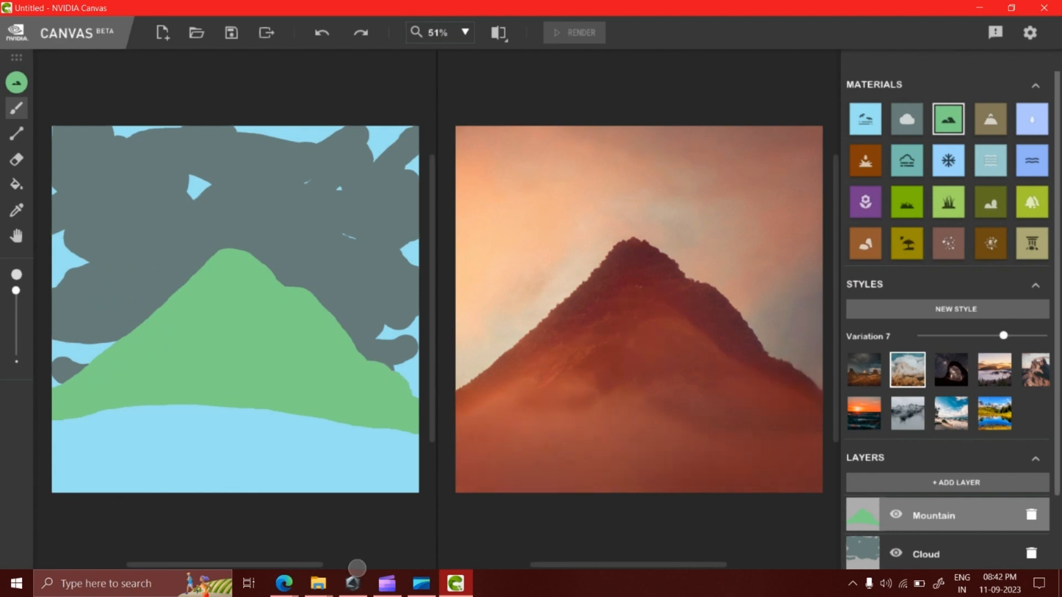
mouse_move(125, 344)
left_mouse_down()
mouse_move(58, 376)
mouse_move(142, 329)
left_mouse_up()
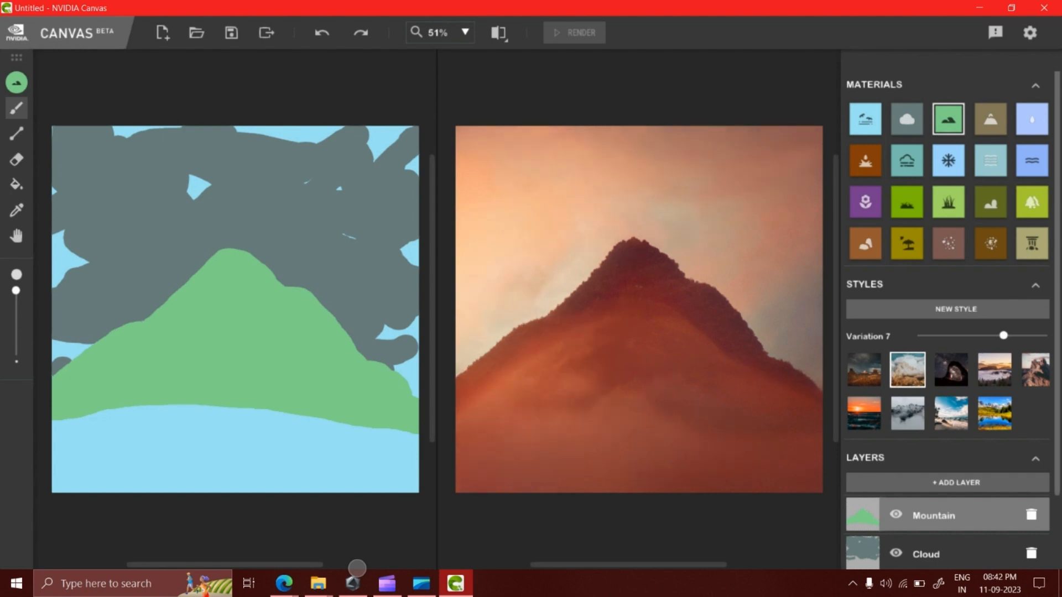
left_click_drag(127, 410, 412, 446)
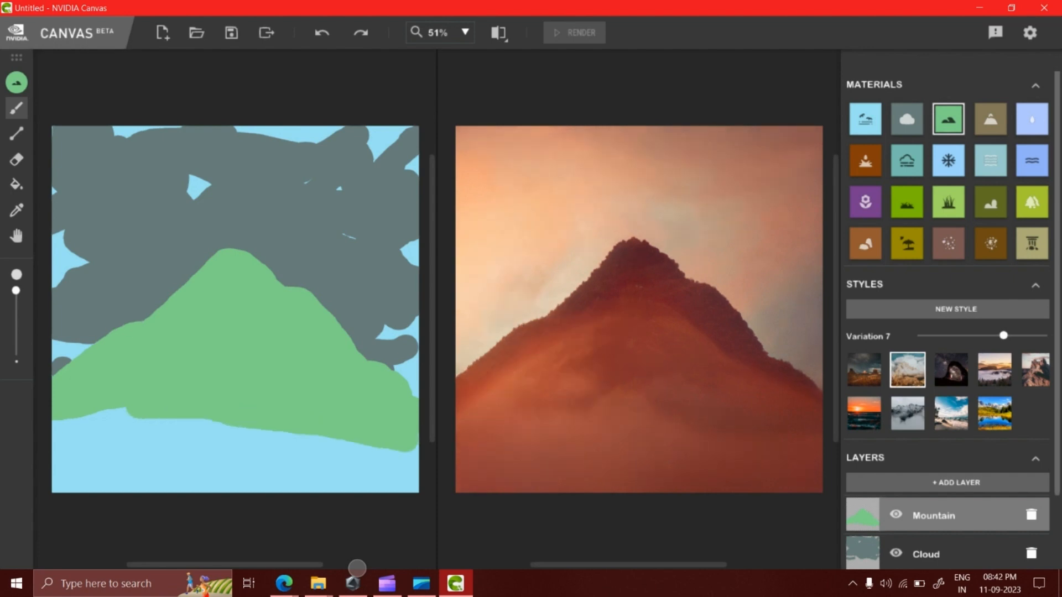
mouse_move(208, 423)
left_mouse_down()
mouse_move(105, 415)
mouse_move(239, 425)
left_mouse_up()
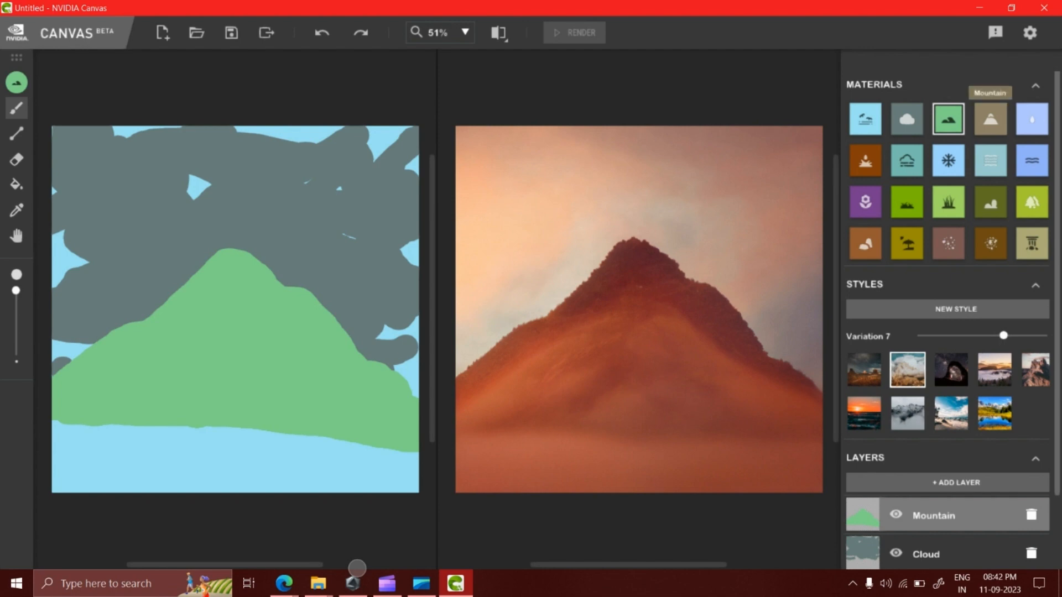
Paint the Mountain material over the hill's peak, right slope and most of its left side, leaving a green strip on the upper left slope
left_click(990, 118)
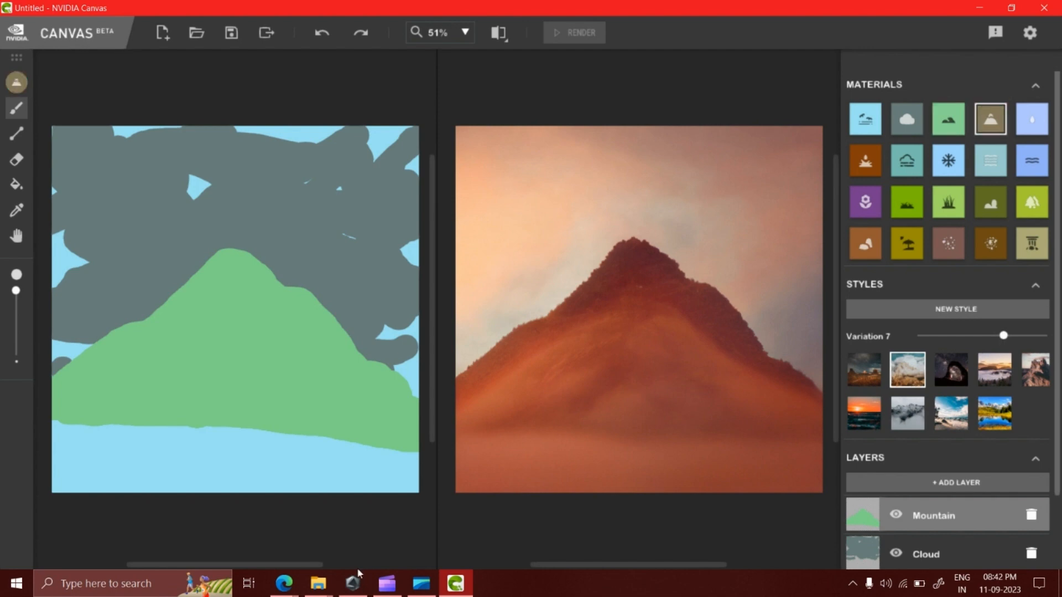
left_click(948, 119)
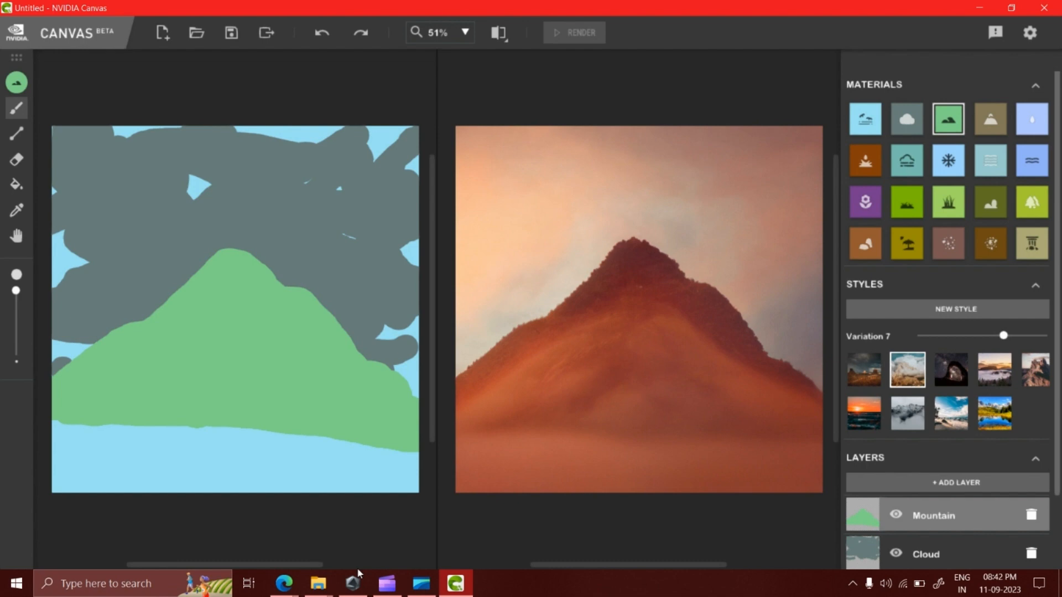
left_click(990, 119)
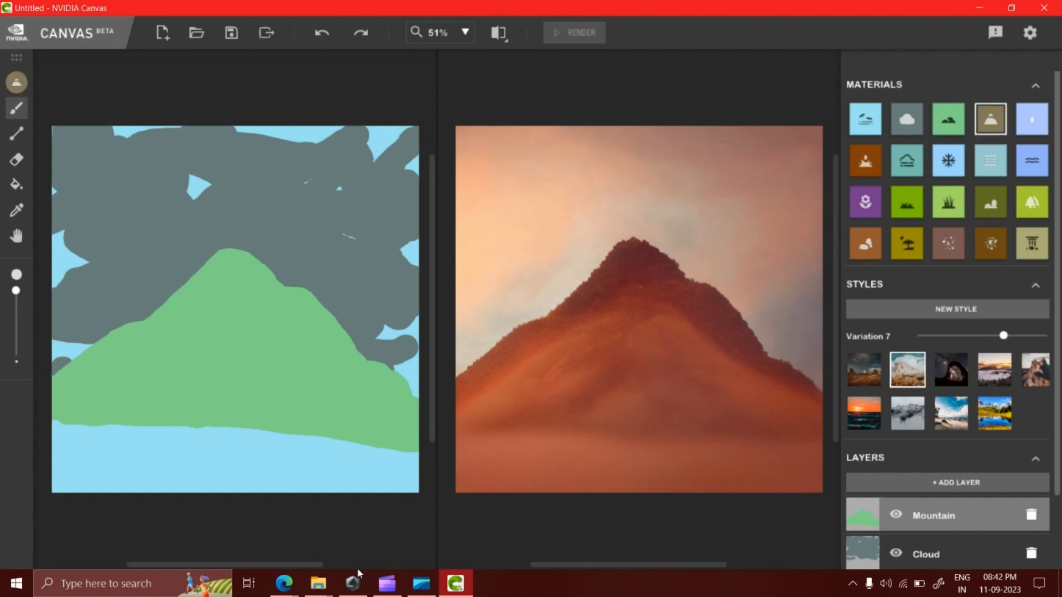
mouse_move(113, 390)
left_mouse_down()
mouse_move(239, 310)
mouse_move(259, 338)
mouse_move(225, 300)
mouse_move(331, 347)
mouse_move(307, 305)
mouse_move(390, 401)
left_mouse_up()
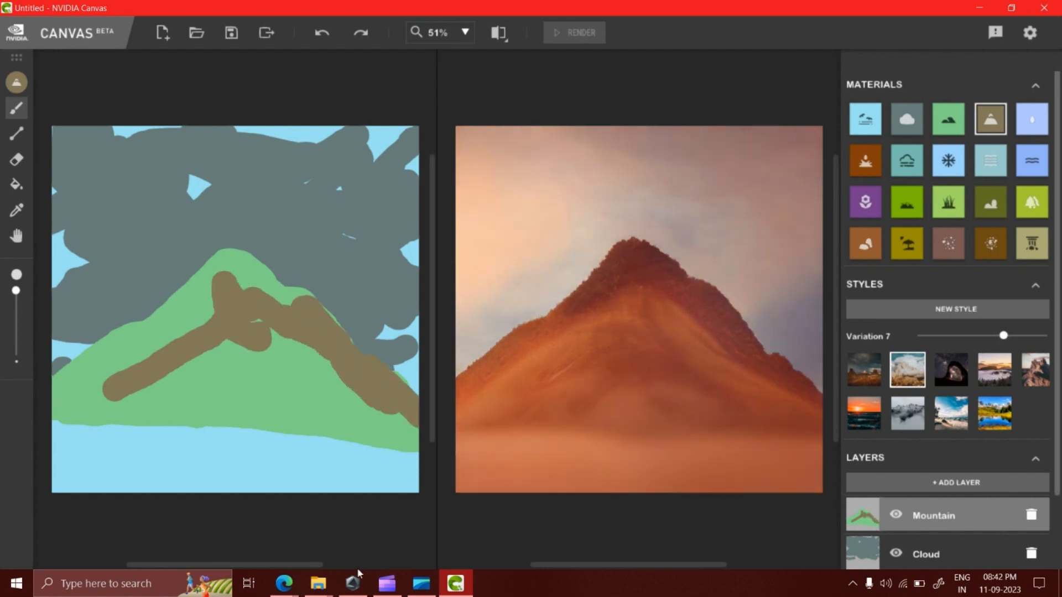
mouse_move(354, 355)
left_mouse_down()
mouse_move(304, 294)
mouse_move(269, 301)
mouse_move(266, 269)
mouse_move(257, 282)
mouse_move(238, 257)
mouse_move(199, 321)
mouse_move(298, 382)
mouse_move(313, 412)
mouse_move(277, 403)
mouse_move(271, 381)
mouse_move(354, 418)
mouse_move(340, 434)
mouse_move(387, 429)
mouse_move(309, 437)
mouse_move(260, 421)
mouse_move(240, 351)
mouse_move(233, 399)
mouse_move(218, 368)
mouse_move(213, 414)
mouse_move(231, 410)
left_mouse_up()
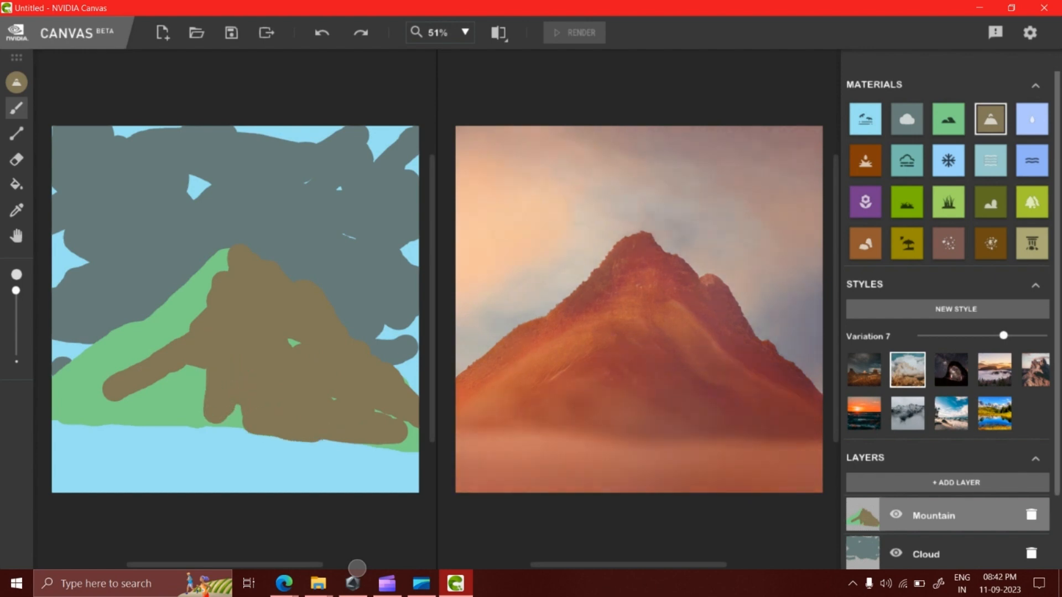
mouse_move(227, 271)
left_mouse_down()
mouse_move(227, 249)
mouse_move(190, 376)
left_mouse_up()
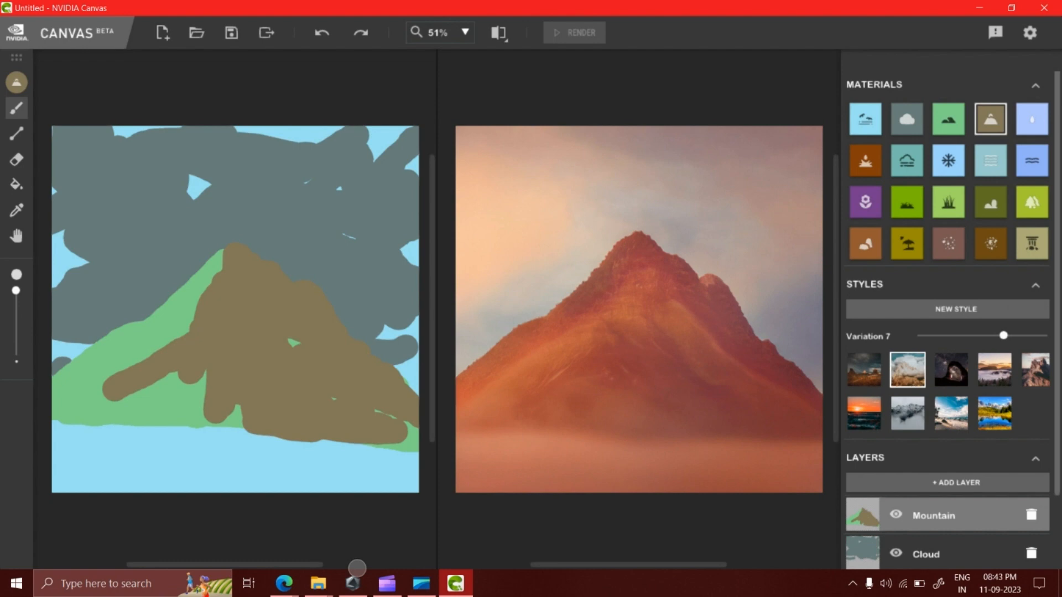
mouse_move(55, 384)
left_mouse_down()
mouse_move(109, 340)
mouse_move(146, 331)
left_mouse_up()
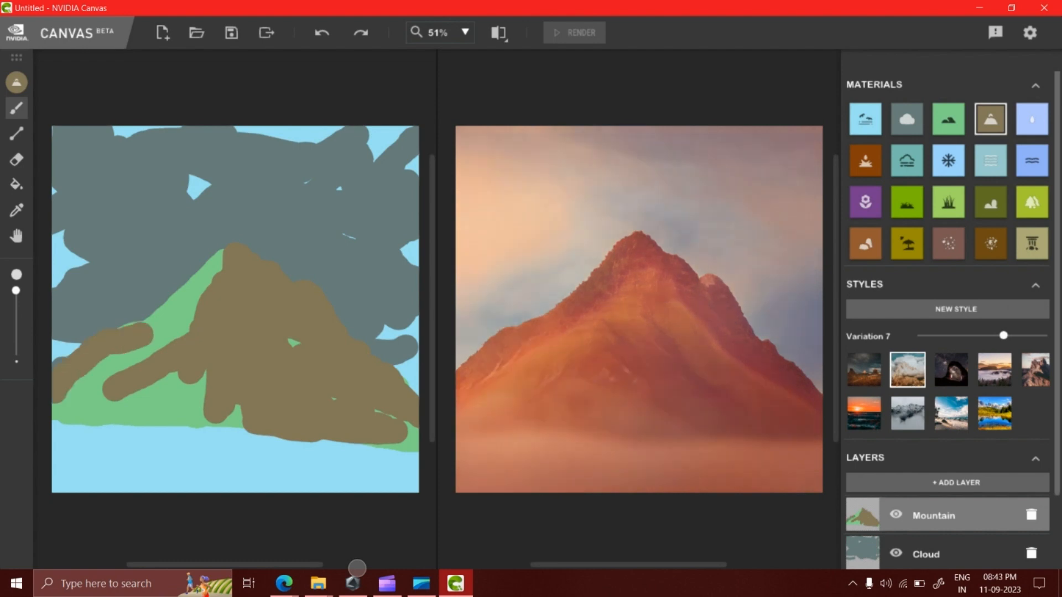
mouse_move(115, 388)
left_mouse_down()
mouse_move(142, 405)
mouse_move(193, 374)
left_mouse_up()
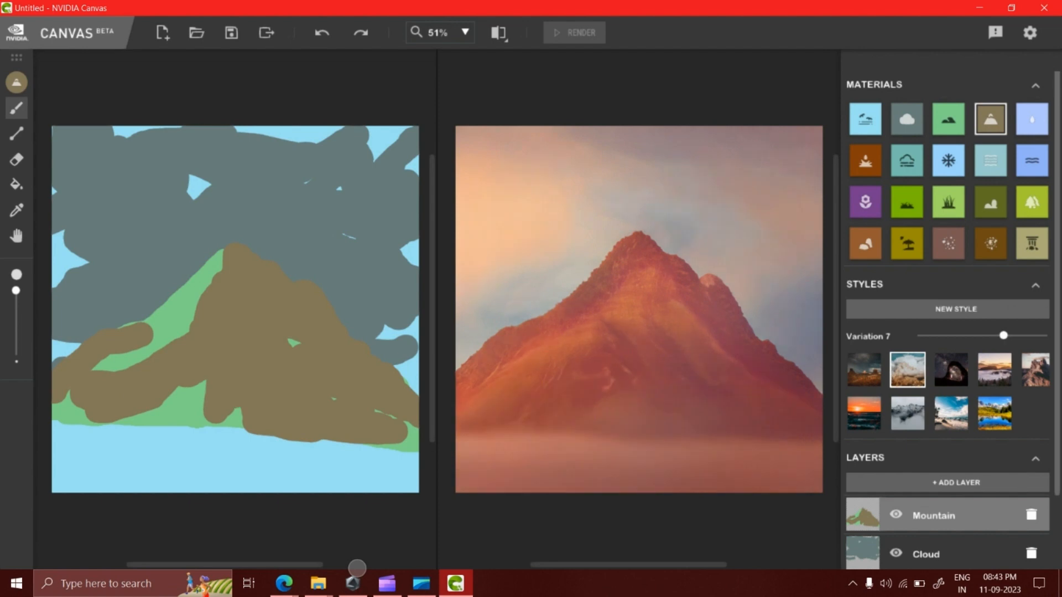
left_click(293, 342)
Preview the pale mountain style's variations from 6 down to 3 and return to Variation 7
mouse_move(1003, 335)
left_mouse_down()
mouse_move(1045, 336)
mouse_move(989, 336)
left_mouse_up()
key("Left")
key("Left")
key("Left")
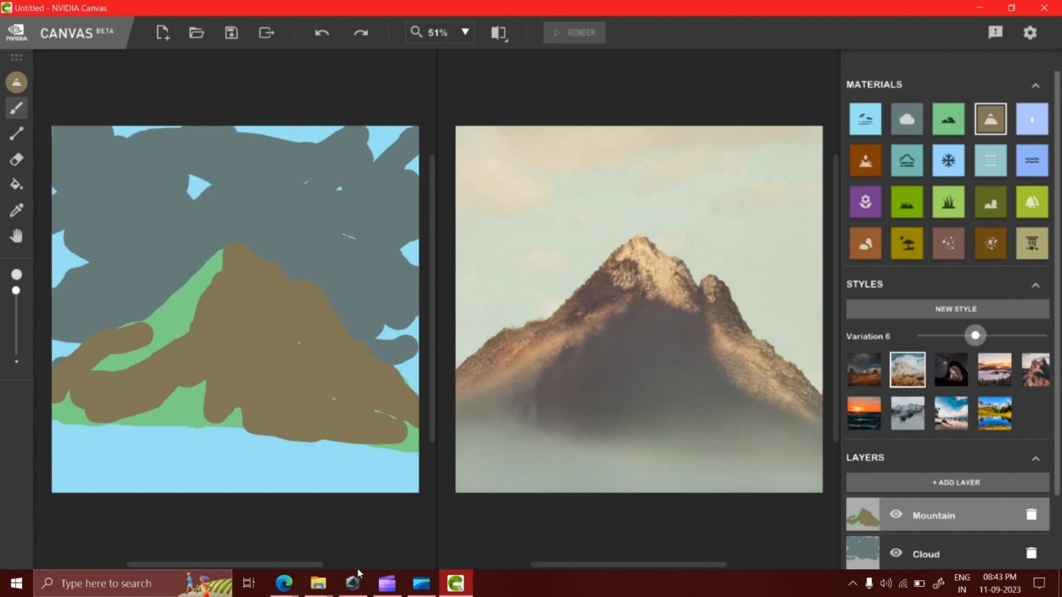
key("Left")
key("Left")
key("Left")
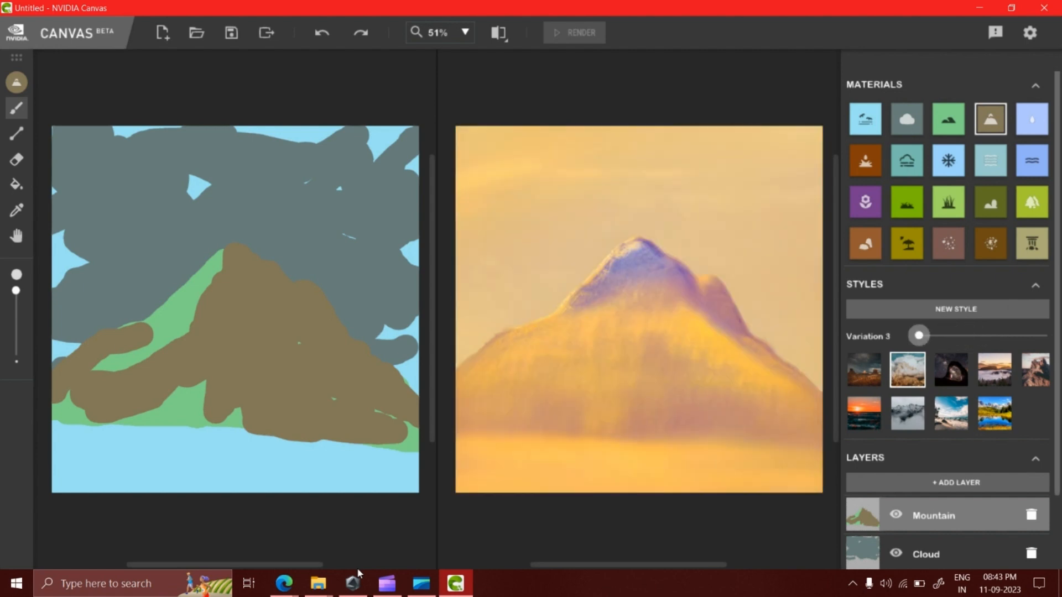
key("Right")
key("Right")
key("Right")
key("Right")
Preview the night sky, rocky cliff and blue-sky styles on the mountain at Variation 7
key("Right")
key("Right")
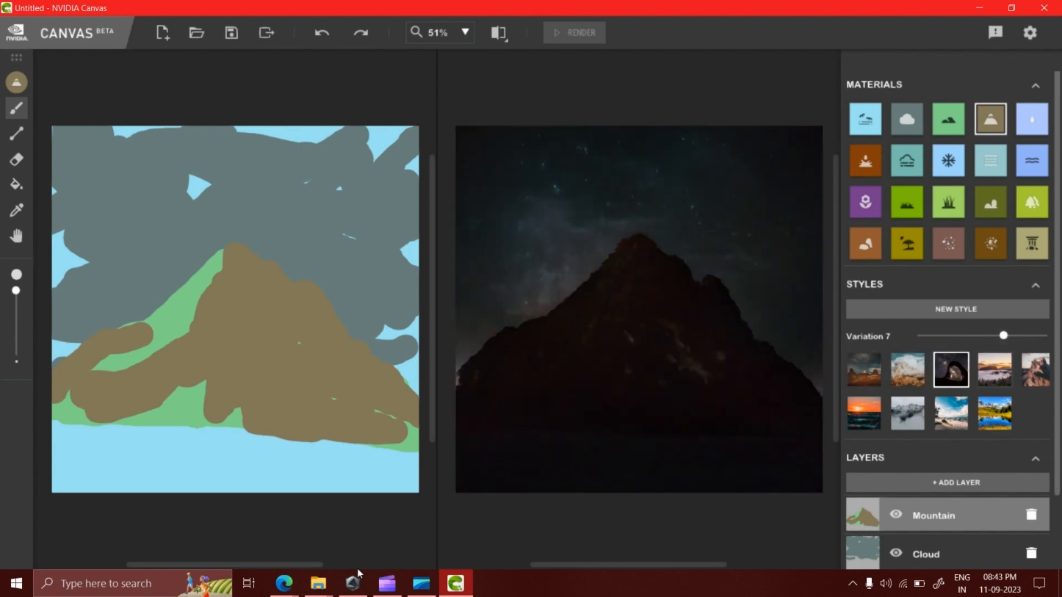
key("Right")
key("Right")
key("Right")
key("Right")
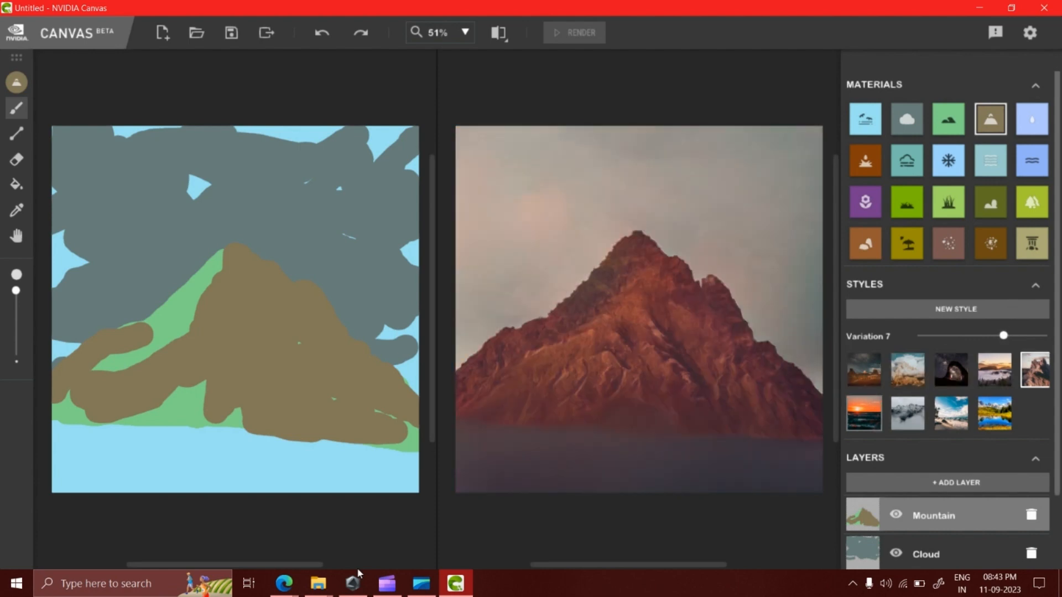
key("Right")
key("Right")
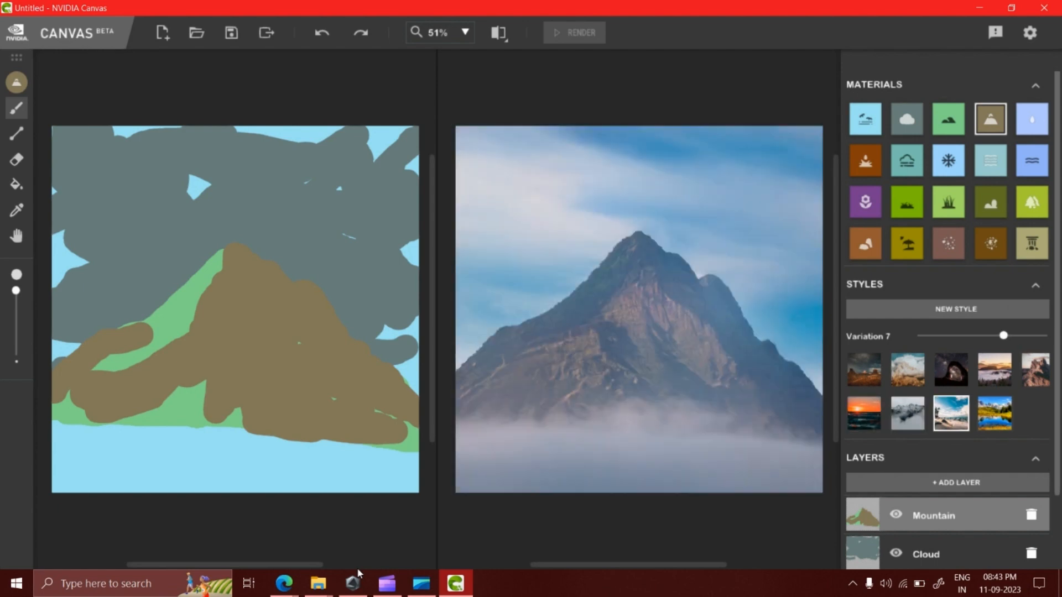
Compare the rocky cliff and ocean sunset styles at Variation 7, and return to the pale mountain style
key("Up")
key("Right")
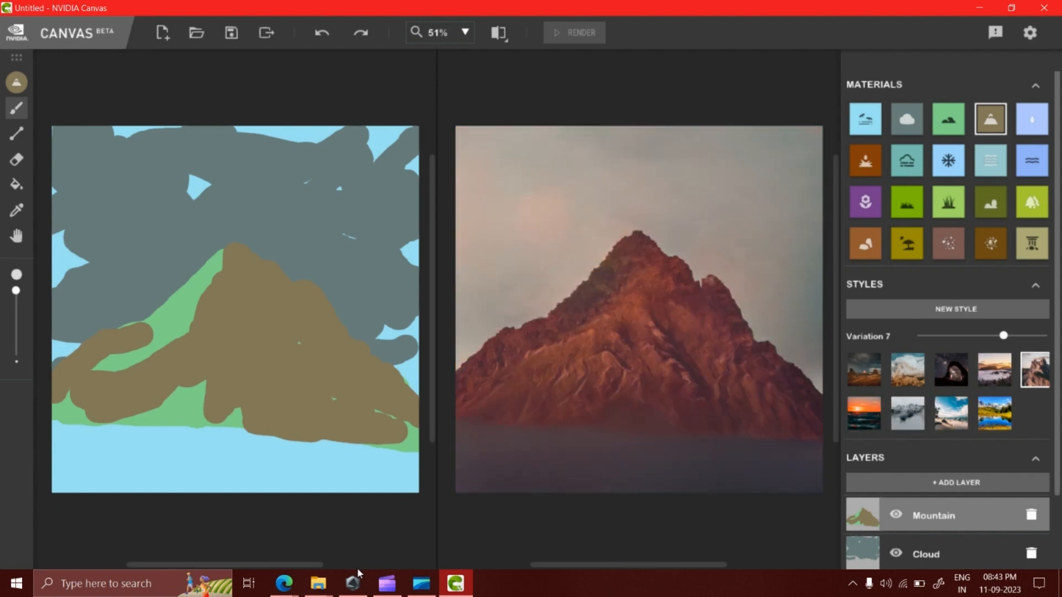
key("Right")
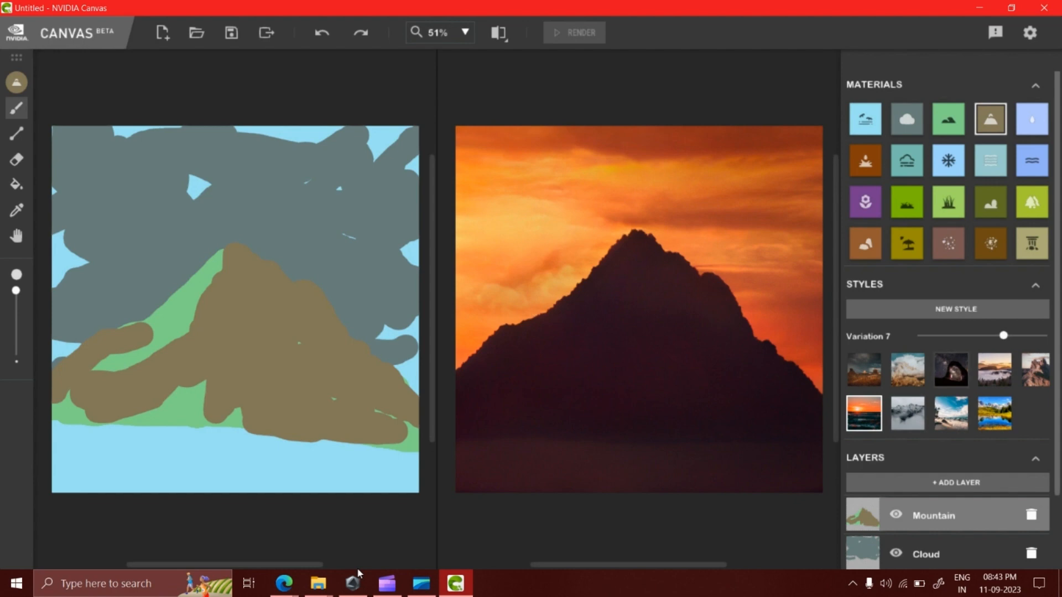
key("Left")
key("Left")
key("Left")
key("Left")
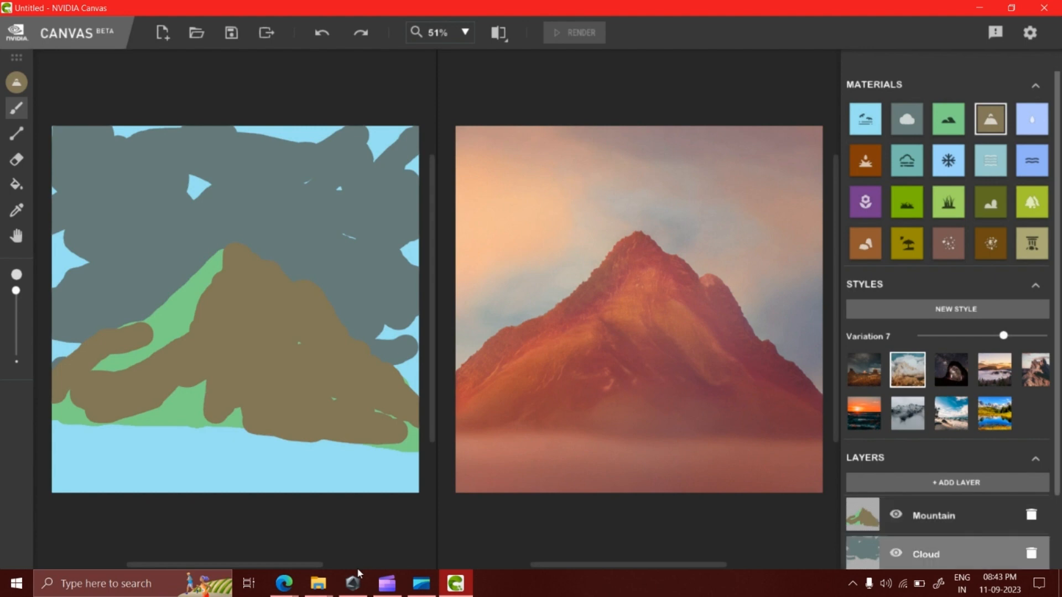
Hide and show the Cloud layer repeatedly to compare the render with and without clouds, leaving it visible
left_click(895, 553)
left_click(896, 553)
left_click(896, 553)
left_click(896, 553)
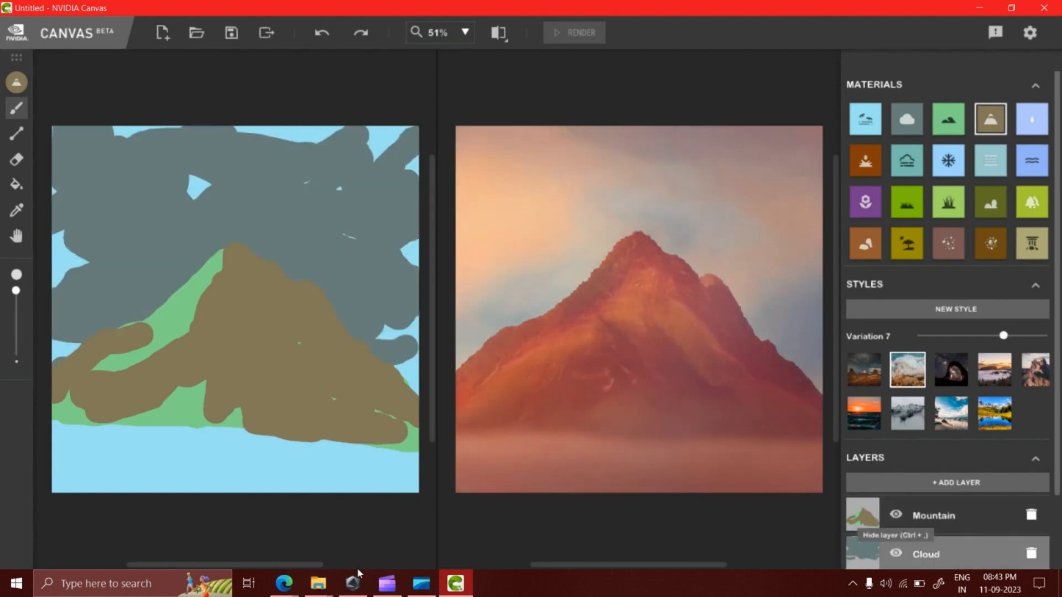
left_click(896, 553)
scroll(948, 387, "down", 2)
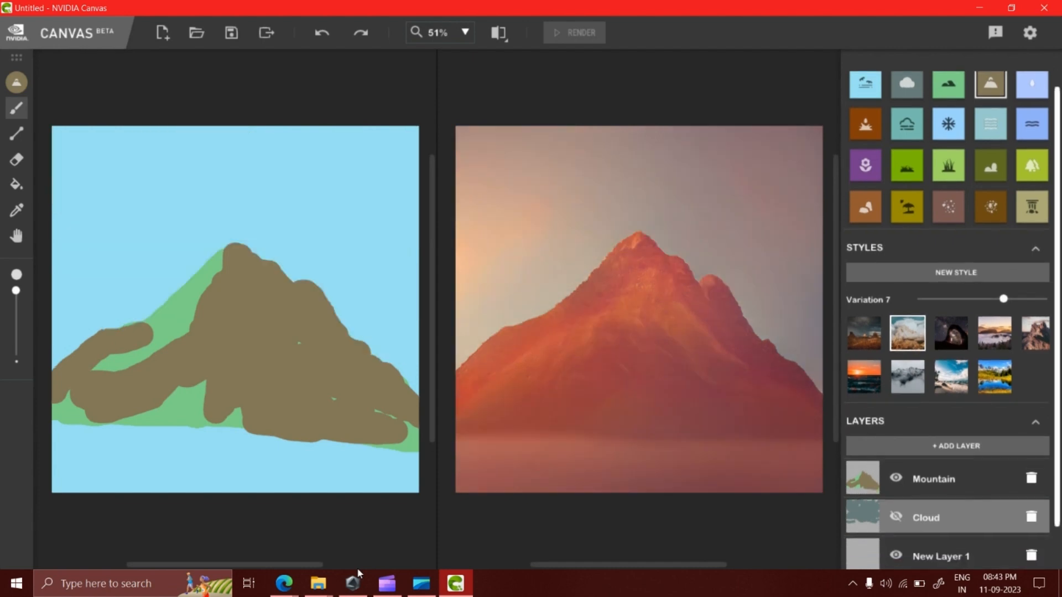
left_click(895, 496)
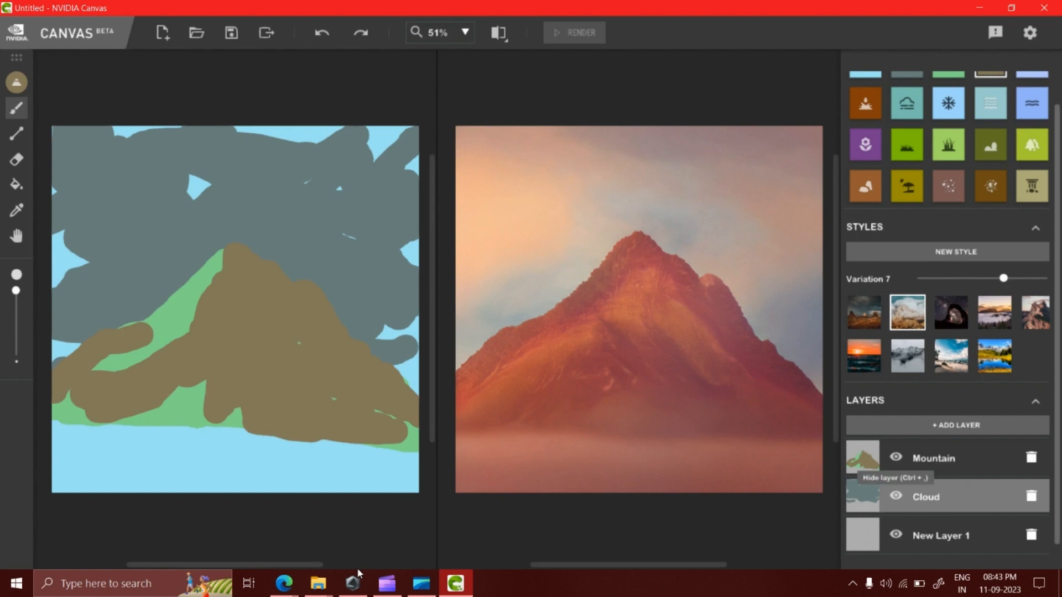
Hide and show the Cloud layer once more, and switch between the Mountain and Cloud layers before selecting New Layer 1
left_click(896, 496)
left_click(896, 496)
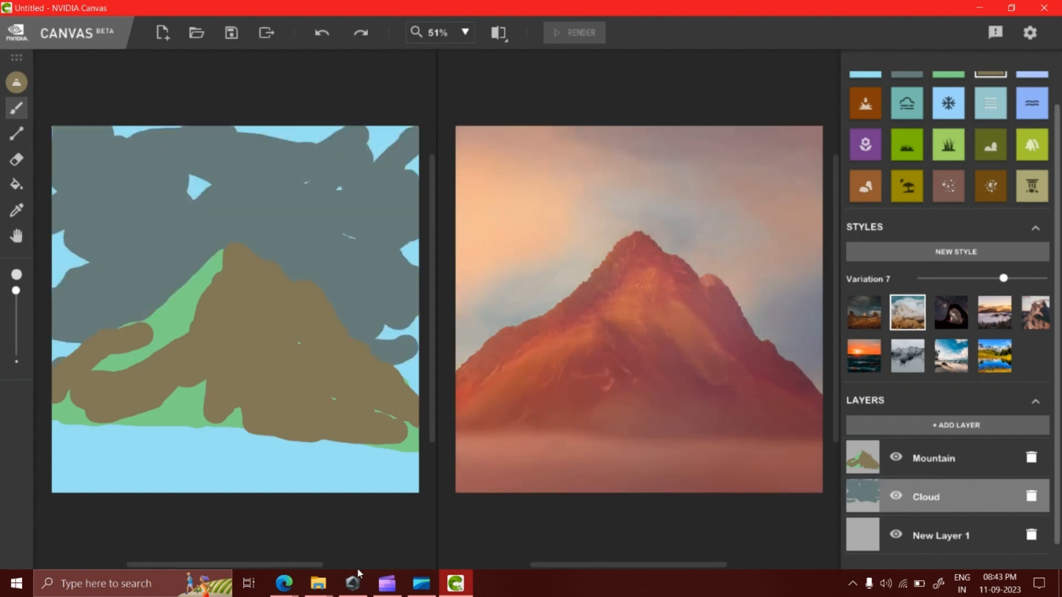
double_click(933, 459)
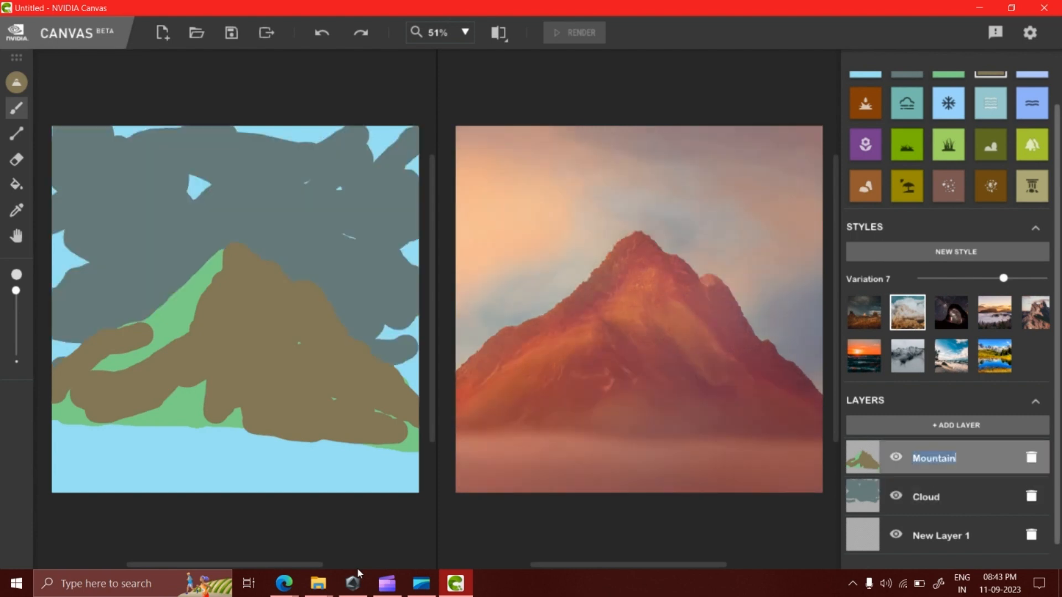
left_click(926, 497)
left_click(933, 459)
left_click(940, 497)
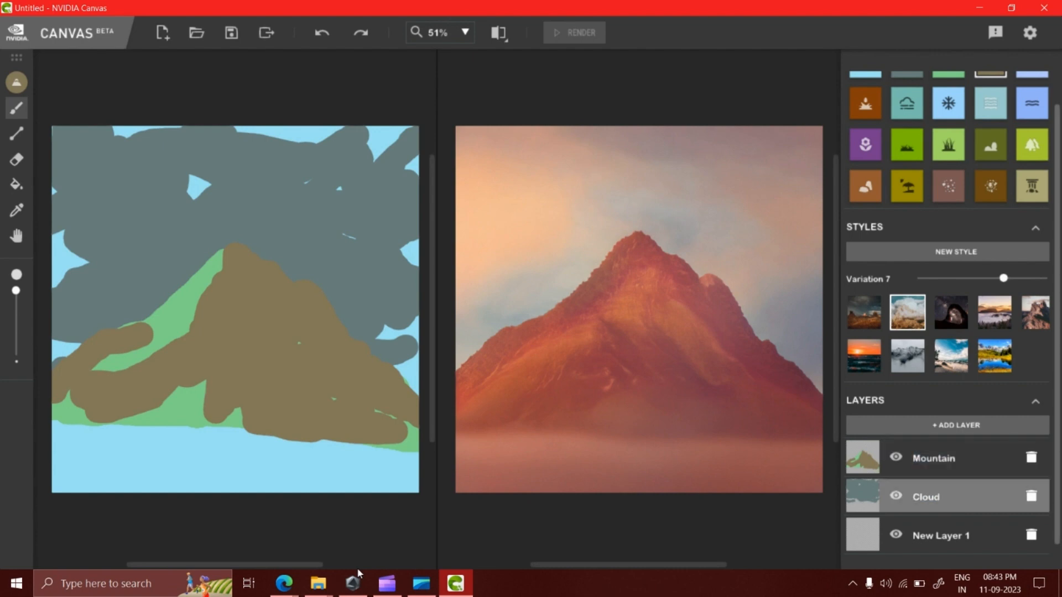
left_click(941, 536)
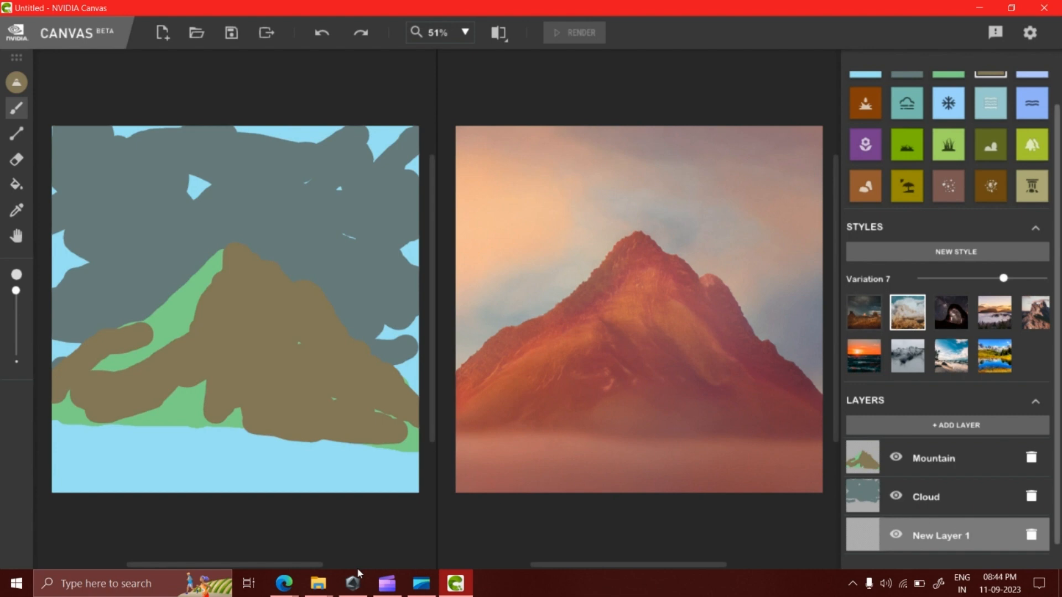
Compare the dark stormy style with the pale mountain style, and preview the dark style at Variation 2 and Variation 4
left_click(863, 312)
left_click(908, 312)
left_click(863, 312)
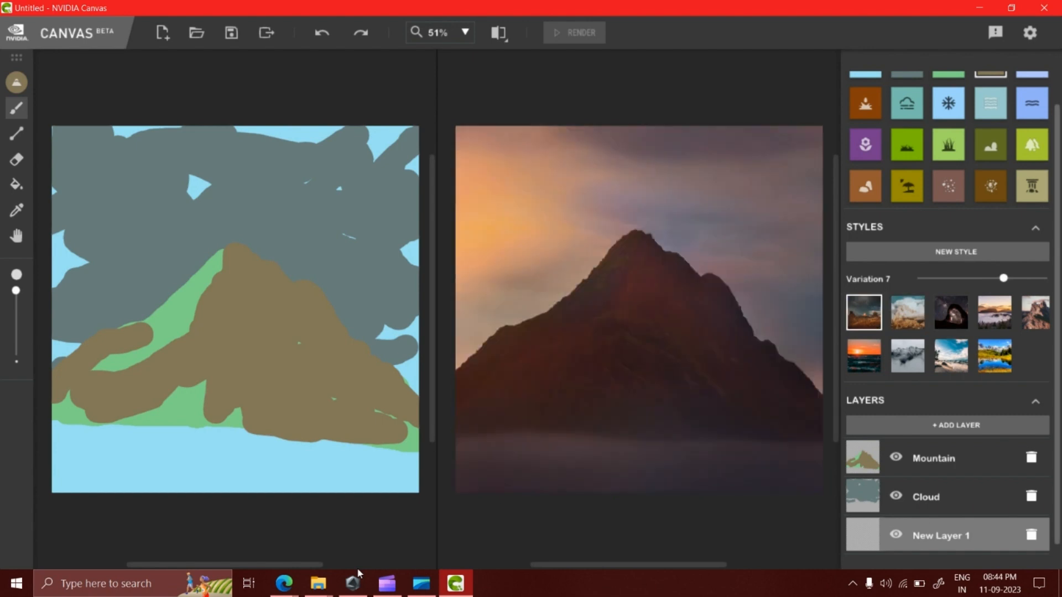
mouse_move(1003, 278)
left_mouse_down()
mouse_move(918, 278)
mouse_move(947, 278)
mouse_move(933, 278)
left_mouse_up()
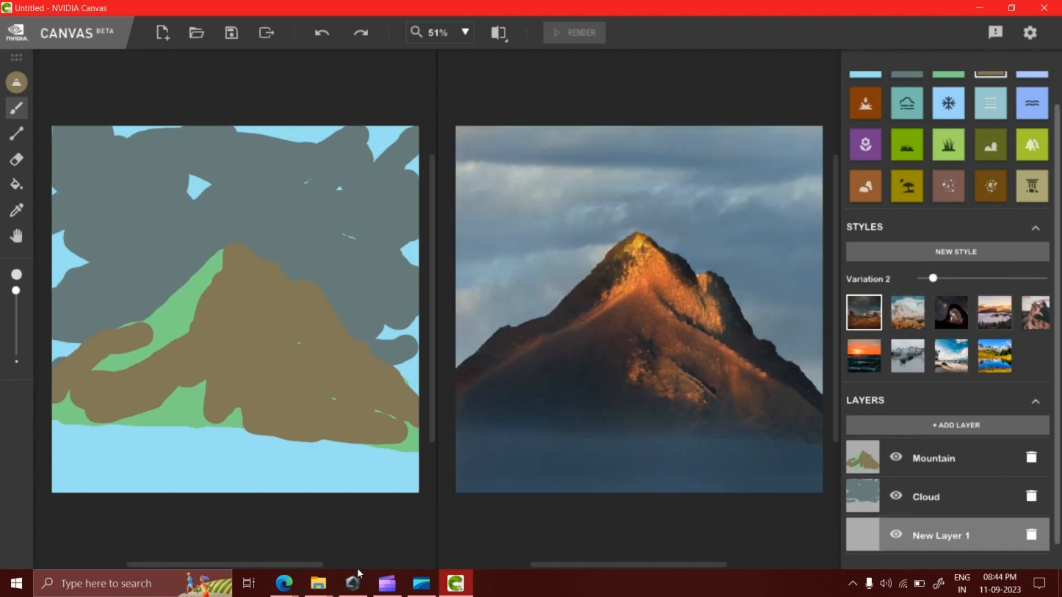
left_click_drag(933, 279, 960, 278)
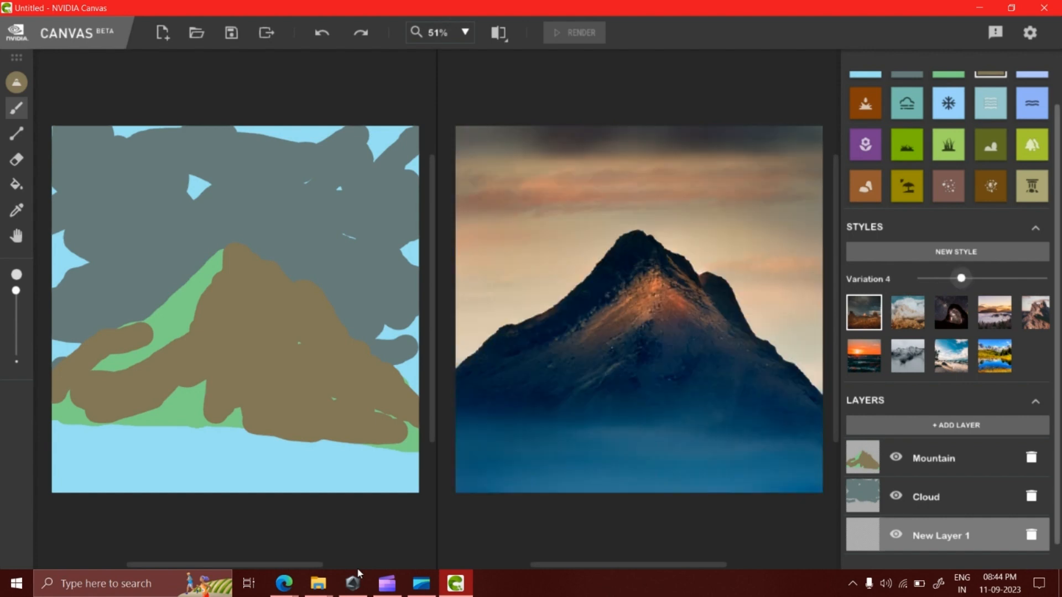
Preview the night sky, misty sunrise, rocky cliff, blue-sky, snowy and ocean sunset styles at Variation 4, returning to the pale mountain style
left_click(907, 312)
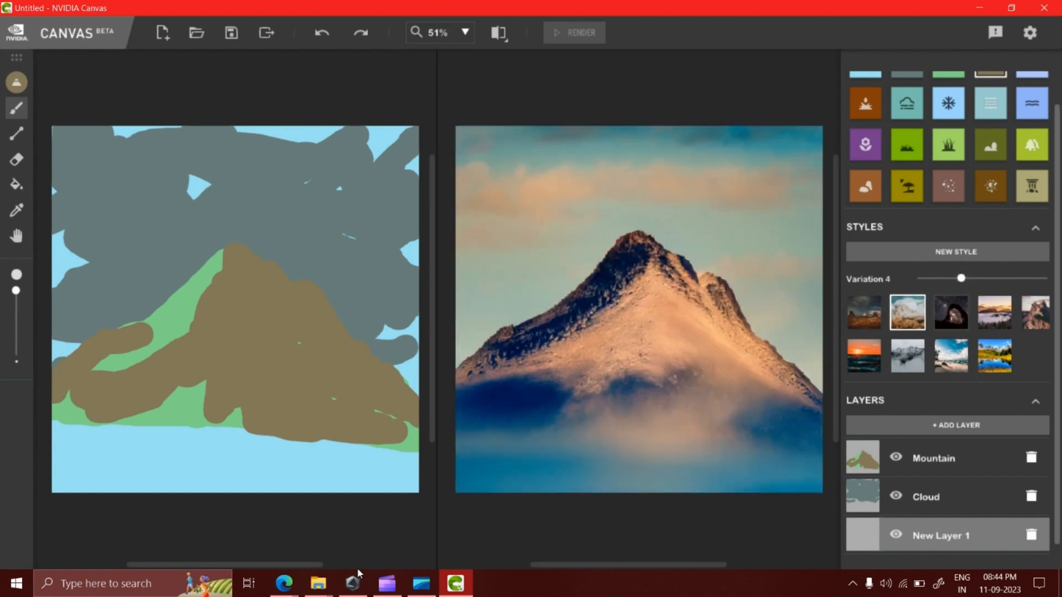
left_click(951, 312)
left_click(994, 312)
left_click(1035, 312)
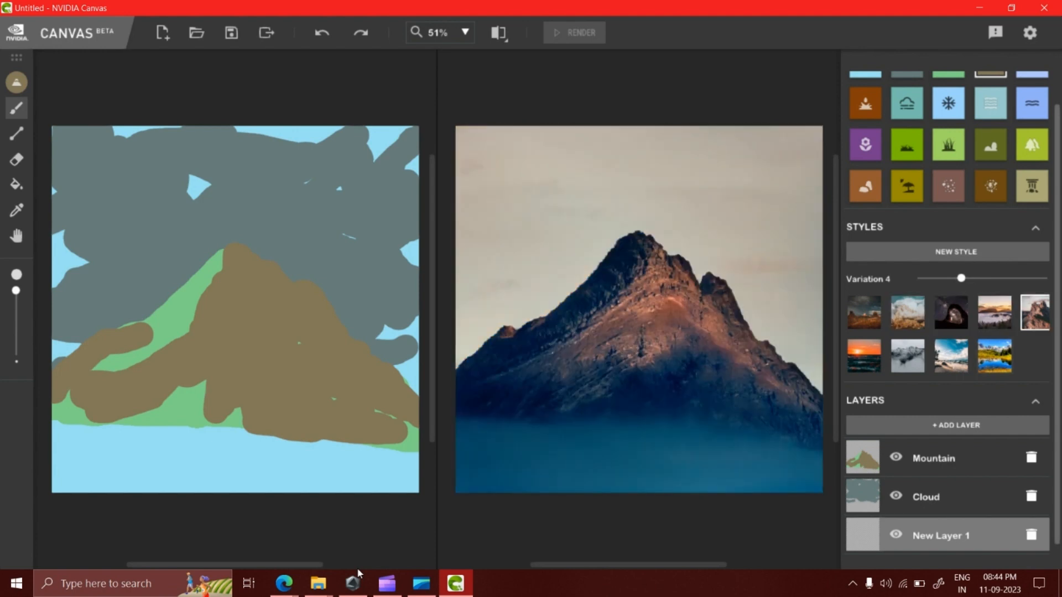
left_click(951, 356)
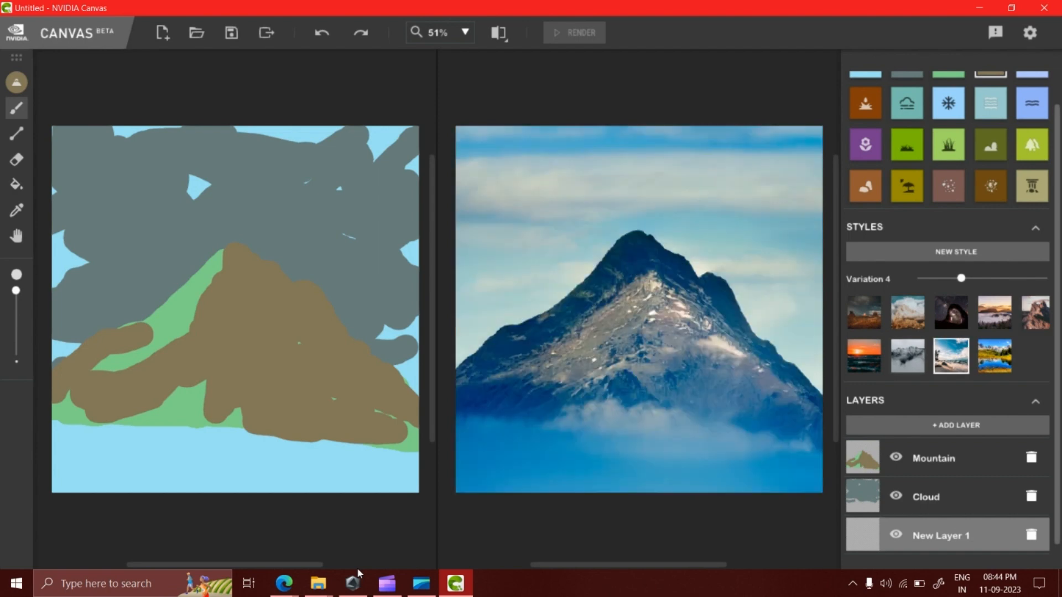
left_click(907, 356)
left_click(864, 355)
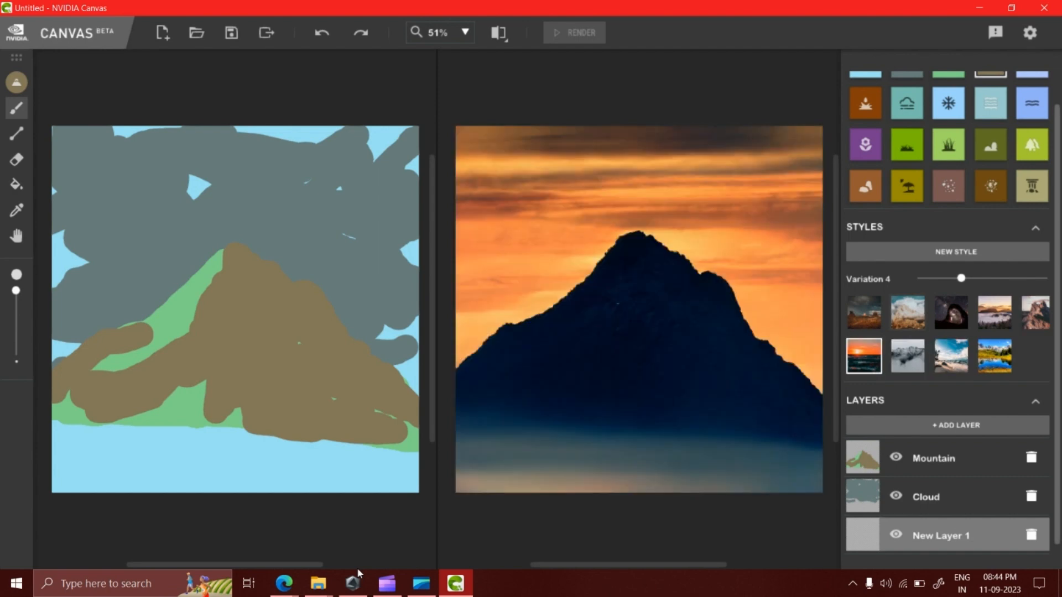
left_click(907, 313)
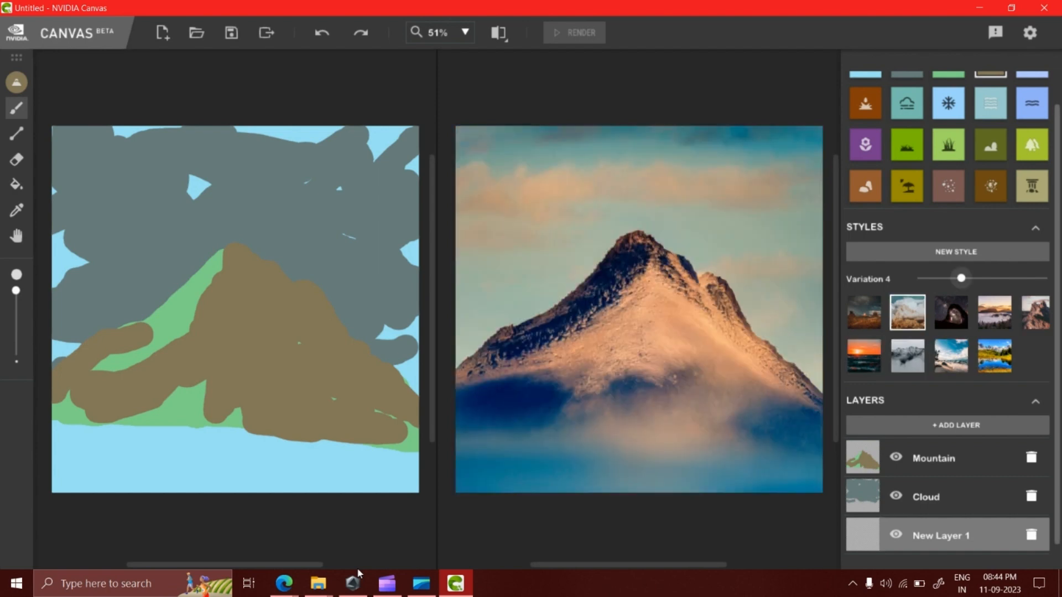
Preview the pale mountain style at Variation 7, and the night sky and misty sunrise styles up to Variation 9
mouse_move(961, 278)
left_mouse_down()
mouse_move(1031, 278)
mouse_move(1002, 278)
left_mouse_up()
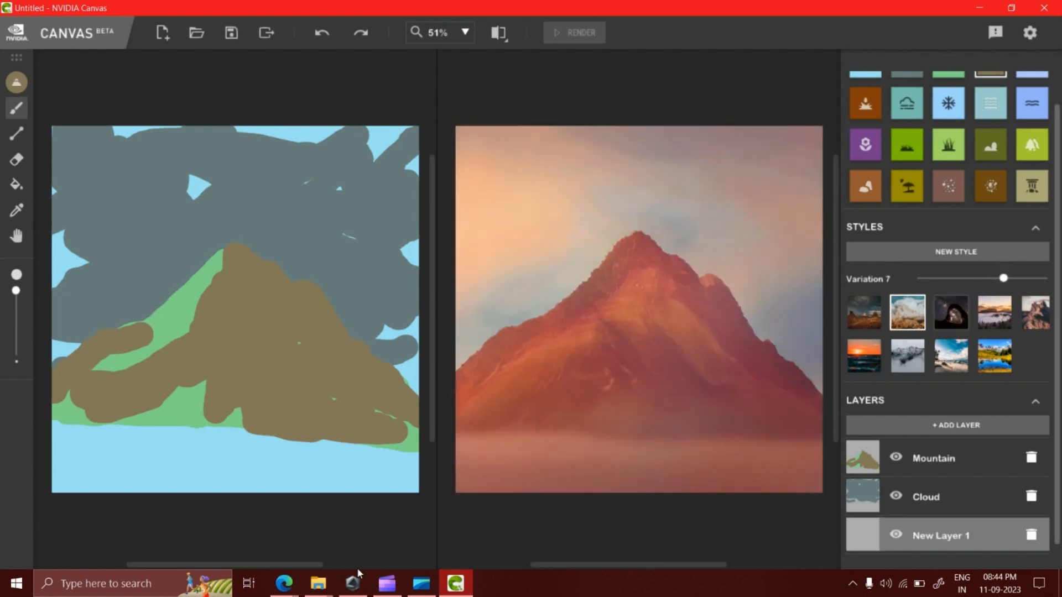
left_click(951, 312)
left_click_drag(1002, 278, 1031, 278)
left_click(994, 312)
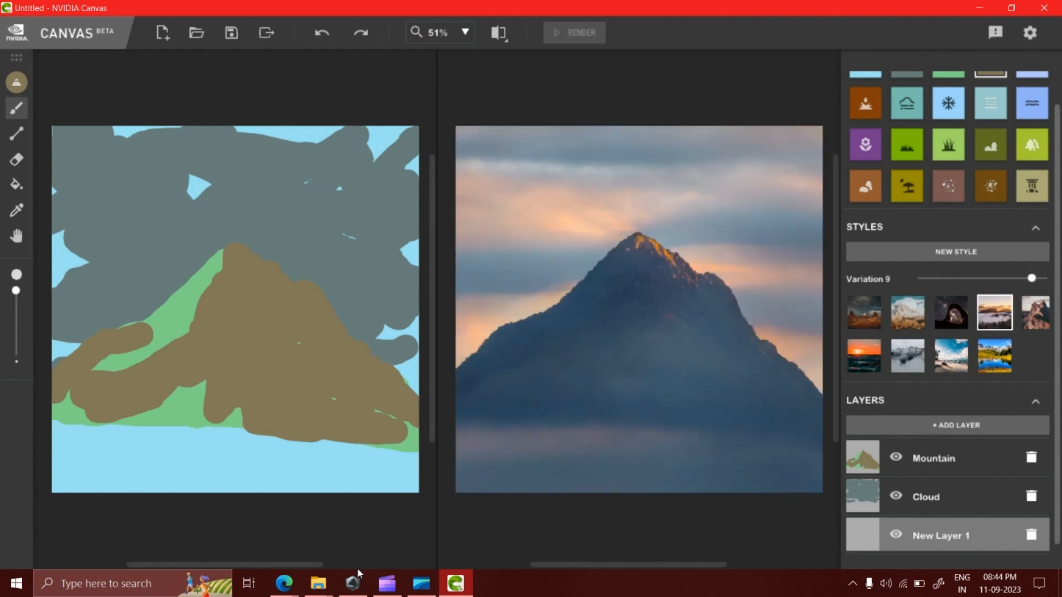
Compare Variations 6 and 5 of the pale mountain style, and set it back to Variation 7
left_click(989, 278)
left_click(908, 312)
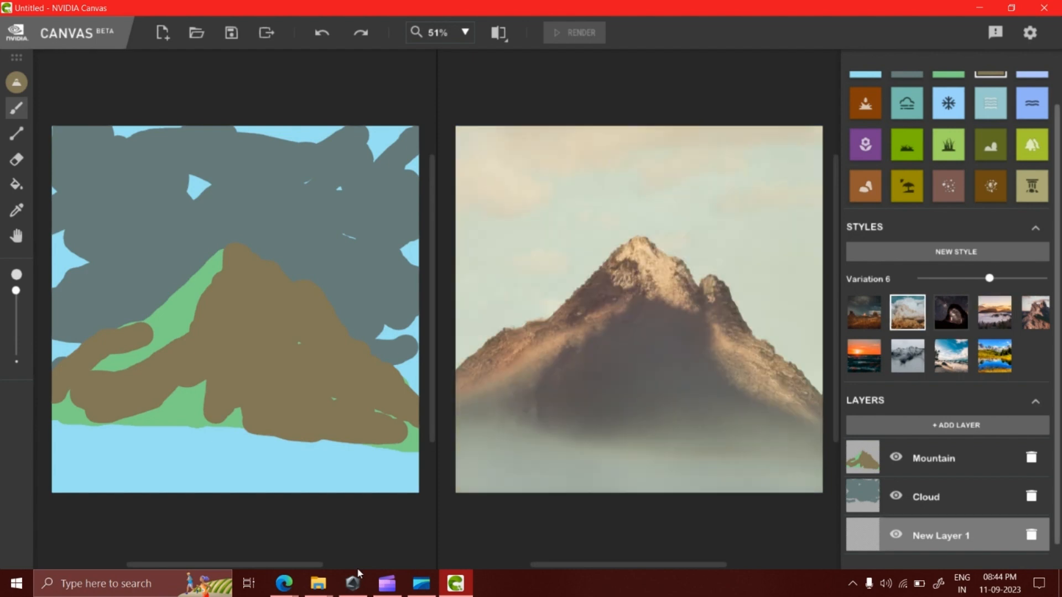
left_click_drag(989, 278, 974, 279)
left_click(989, 278)
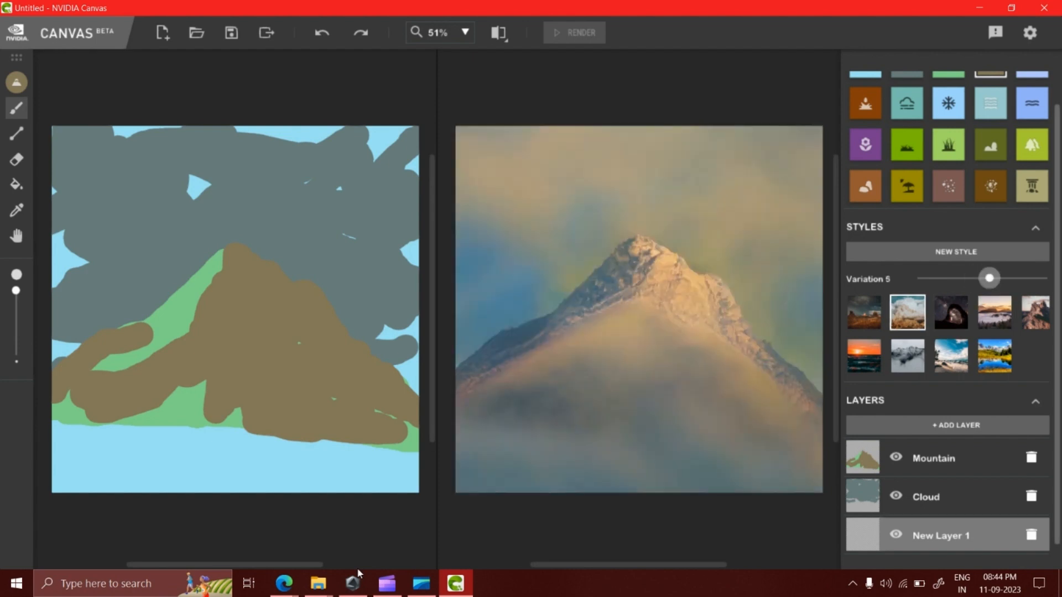
left_click(946, 278)
left_click(988, 278)
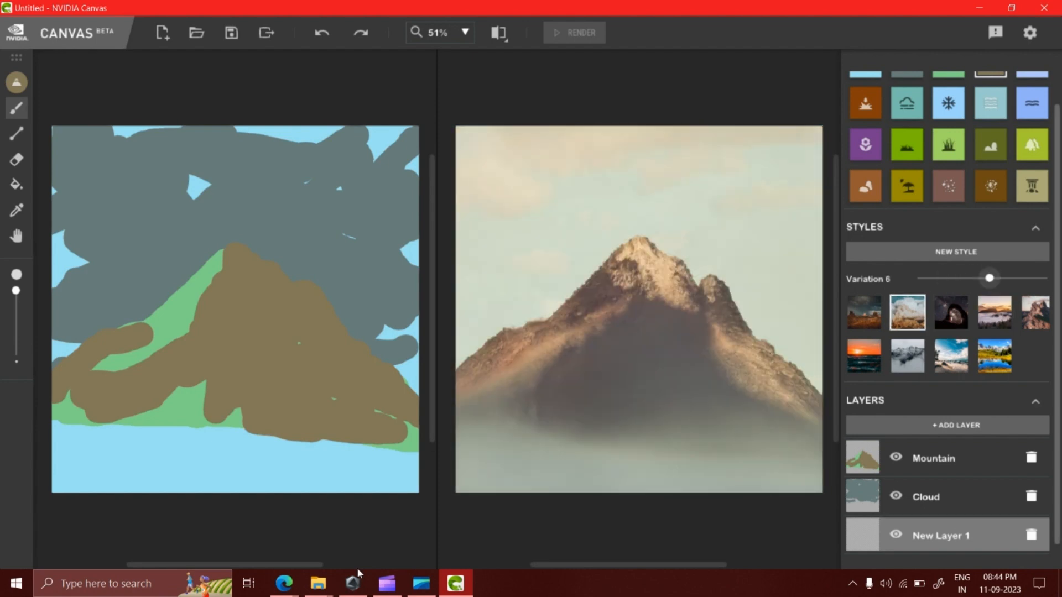
left_click(1003, 278)
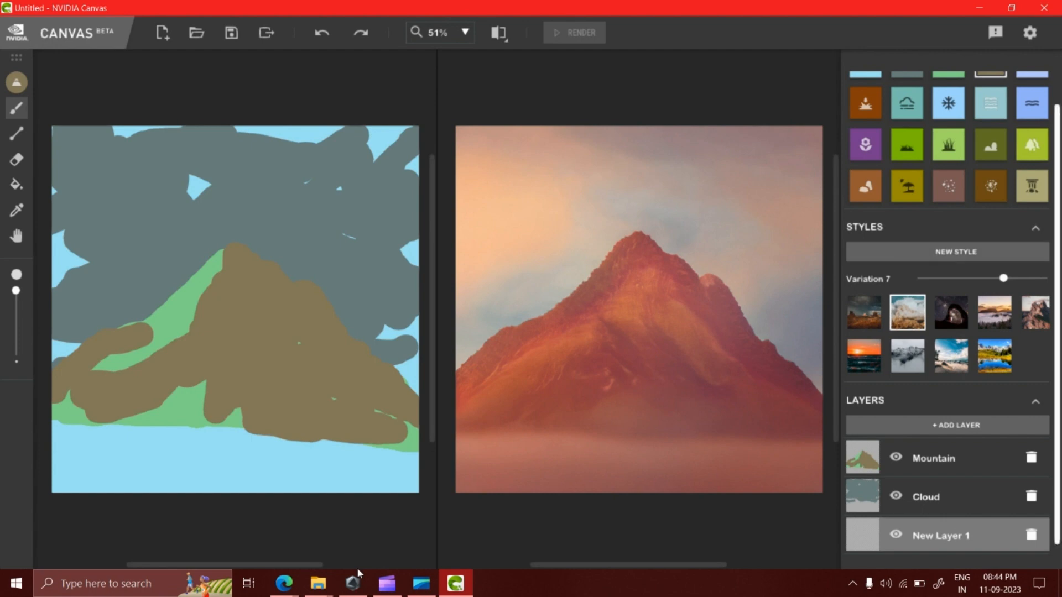
Try painting snow strokes across the peak and slopes on the Mountain layer
left_click_drag(1057, 324, 1057, 275)
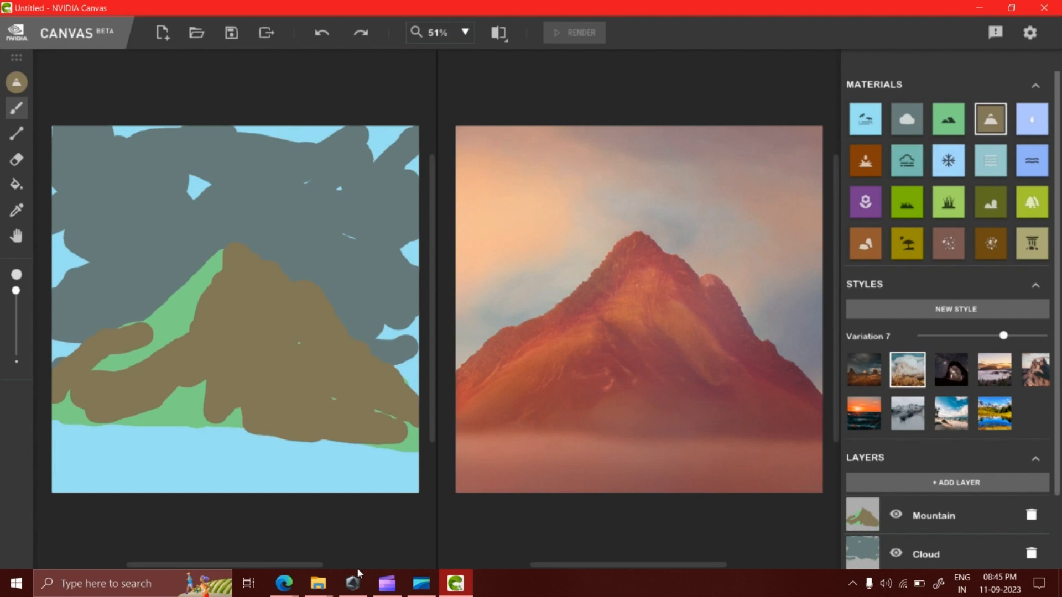
left_click(948, 160)
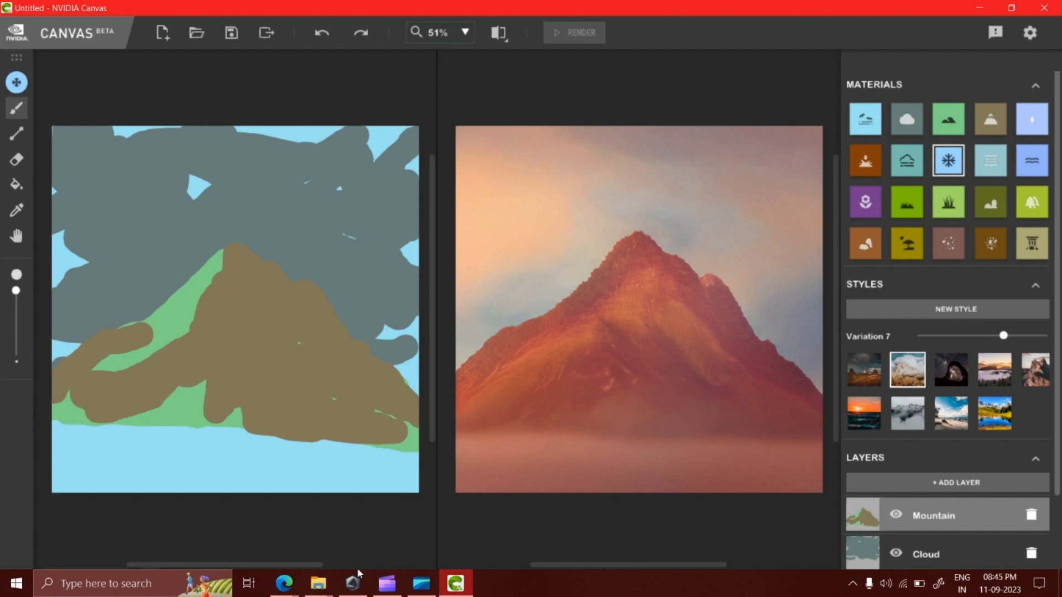
mouse_move(253, 266)
left_mouse_down()
mouse_move(270, 268)
mouse_move(304, 310)
left_mouse_up()
mouse_move(240, 297)
left_mouse_down()
mouse_move(224, 263)
mouse_move(161, 337)
mouse_move(212, 346)
mouse_move(221, 363)
mouse_move(271, 386)
mouse_move(315, 374)
mouse_move(307, 304)
mouse_move(321, 285)
mouse_move(382, 268)
mouse_move(55, 279)
mouse_move(177, 332)
mouse_move(108, 358)
mouse_move(216, 350)
mouse_move(368, 363)
mouse_move(407, 343)
mouse_move(353, 305)
mouse_move(365, 296)
mouse_move(210, 329)
mouse_move(147, 301)
mouse_move(116, 260)
mouse_move(61, 238)
mouse_move(182, 266)
mouse_move(396, 254)
left_mouse_up()
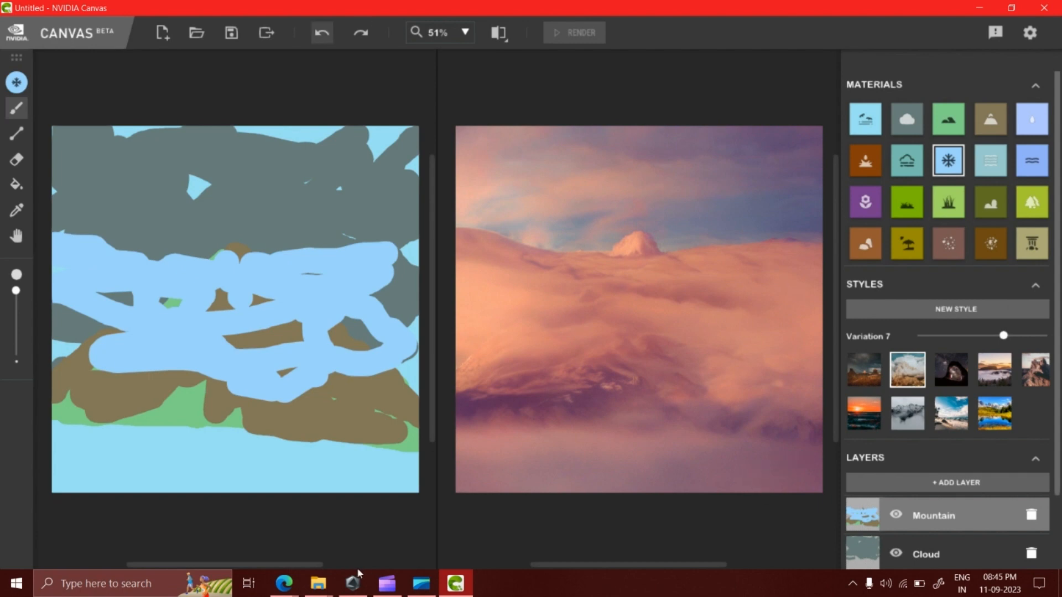
Undo all the snow strokes on the Mountain layer
key("ctrl+z")
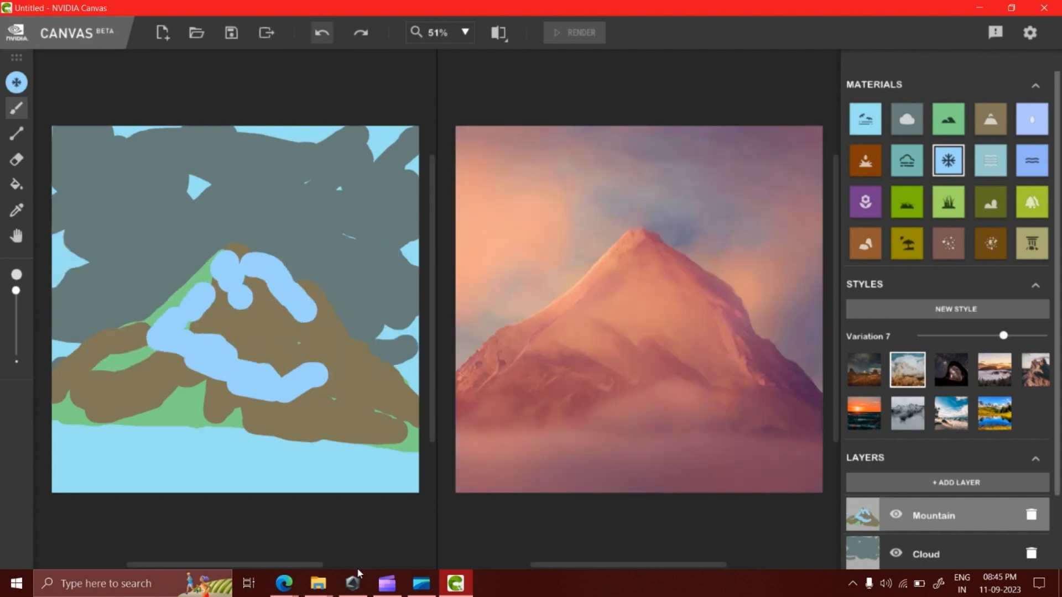
key("ctrl+z")
key("ctrl+z")
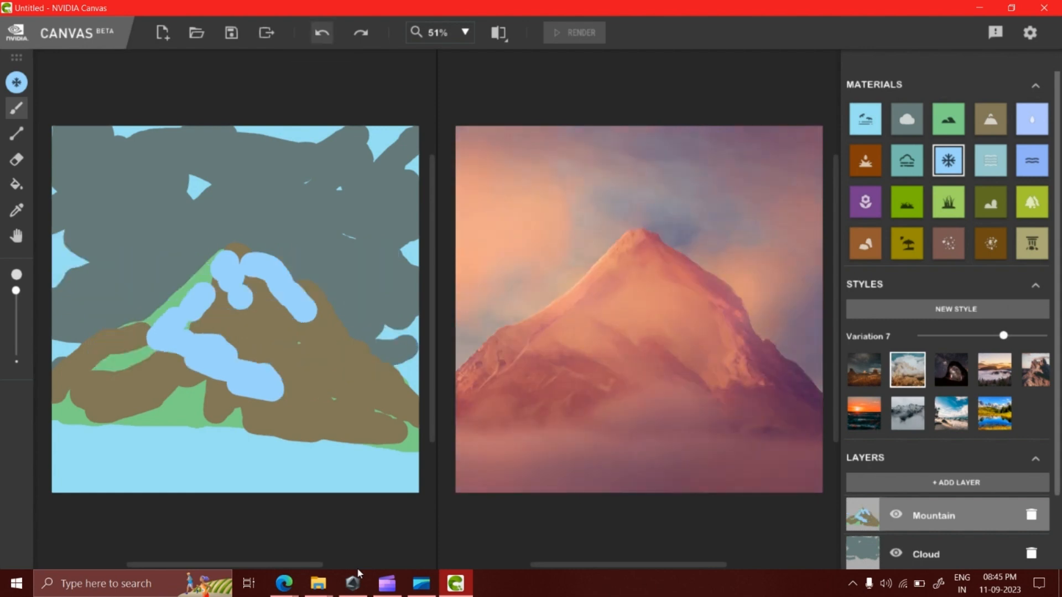
key("ctrl+z")
key("ctrl+z")
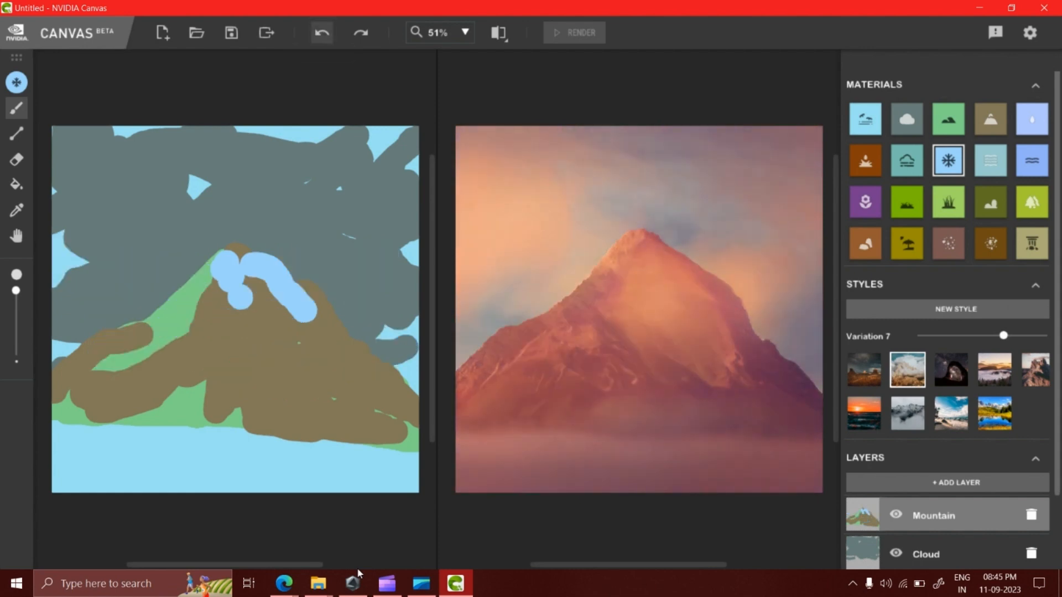
key("ctrl+z")
key("ctrl+z")
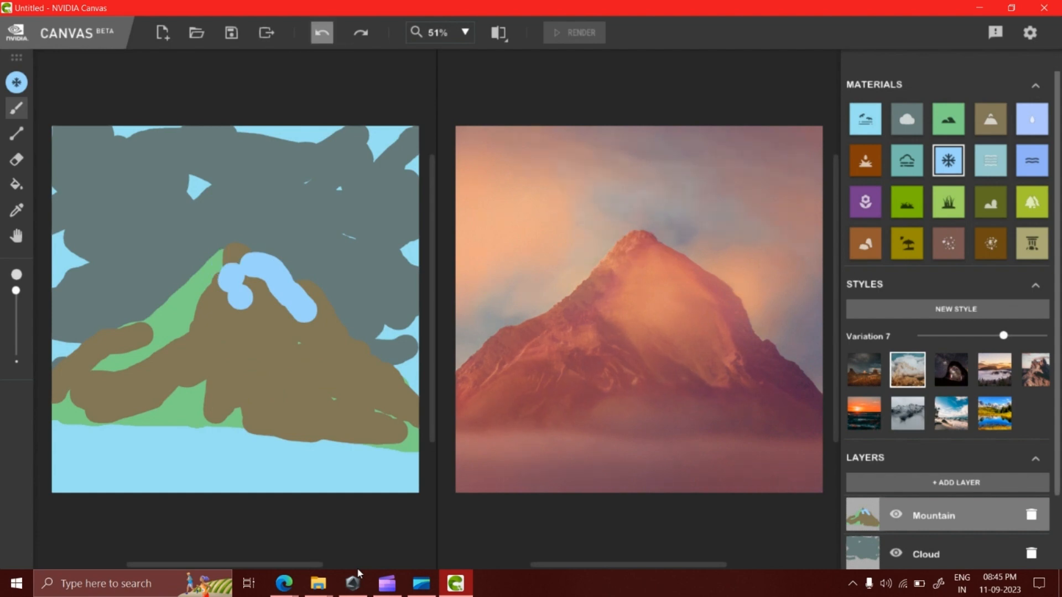
key("ctrl+z")
key("ctrl+z")
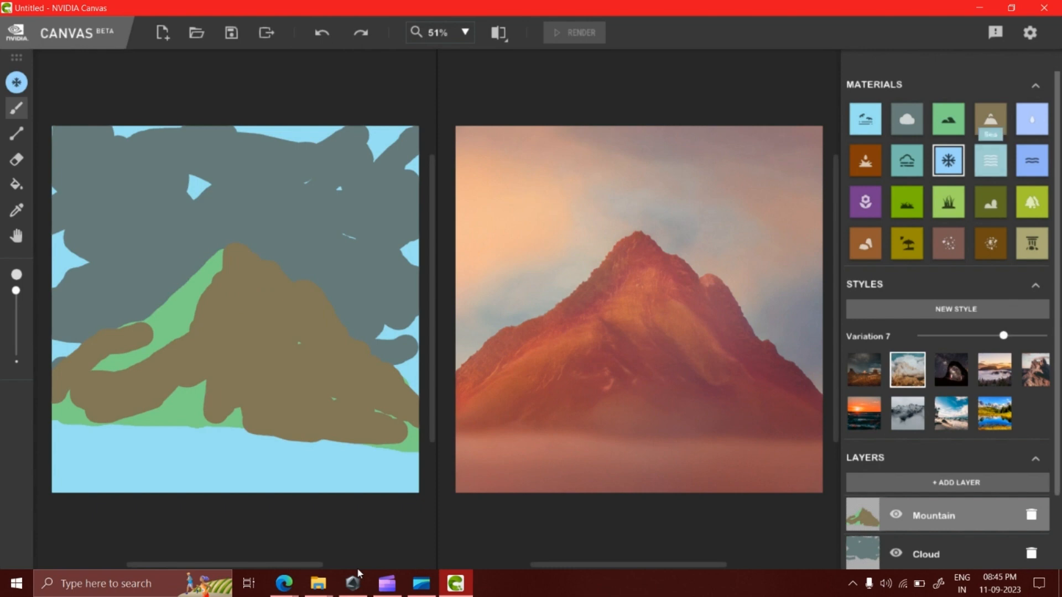
Try painting blue water strokes with the wave material below the mountain's base on the Mountain layer
left_click(990, 161)
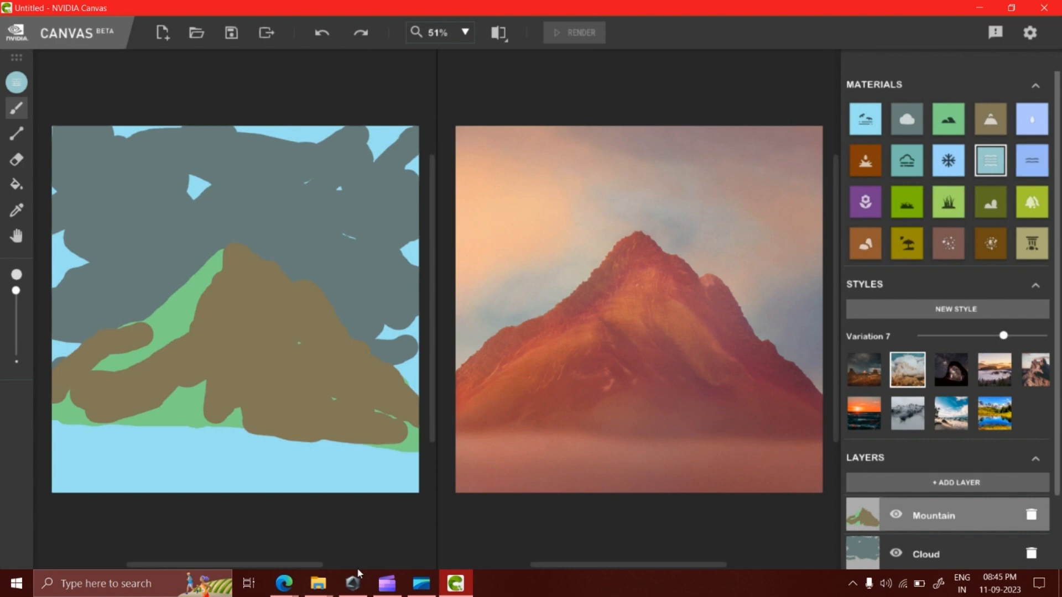
left_click(1032, 161)
left_click_drag(147, 425, 264, 424)
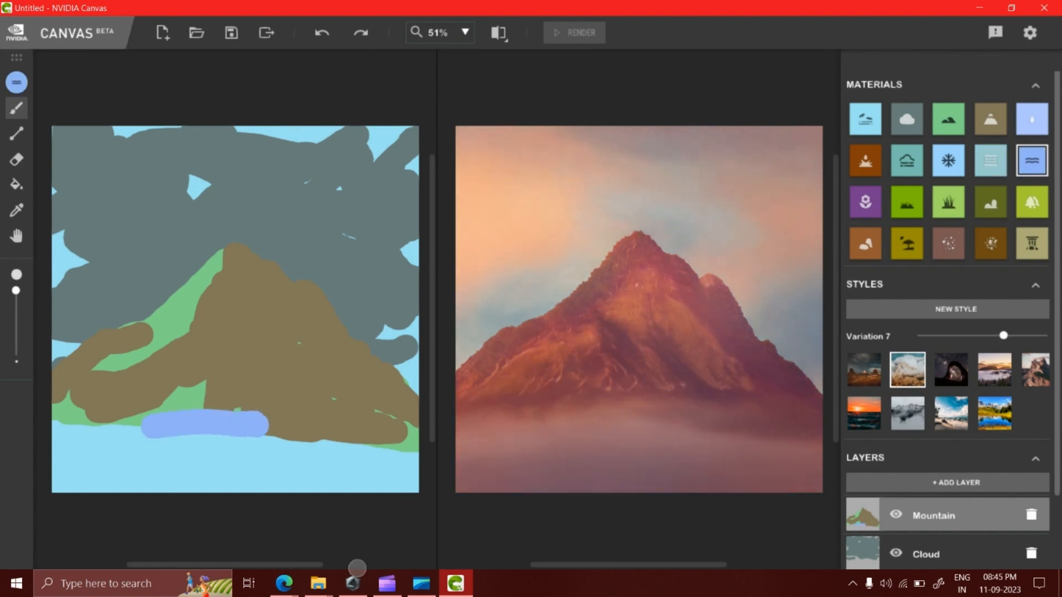
left_click_drag(264, 427, 166, 481)
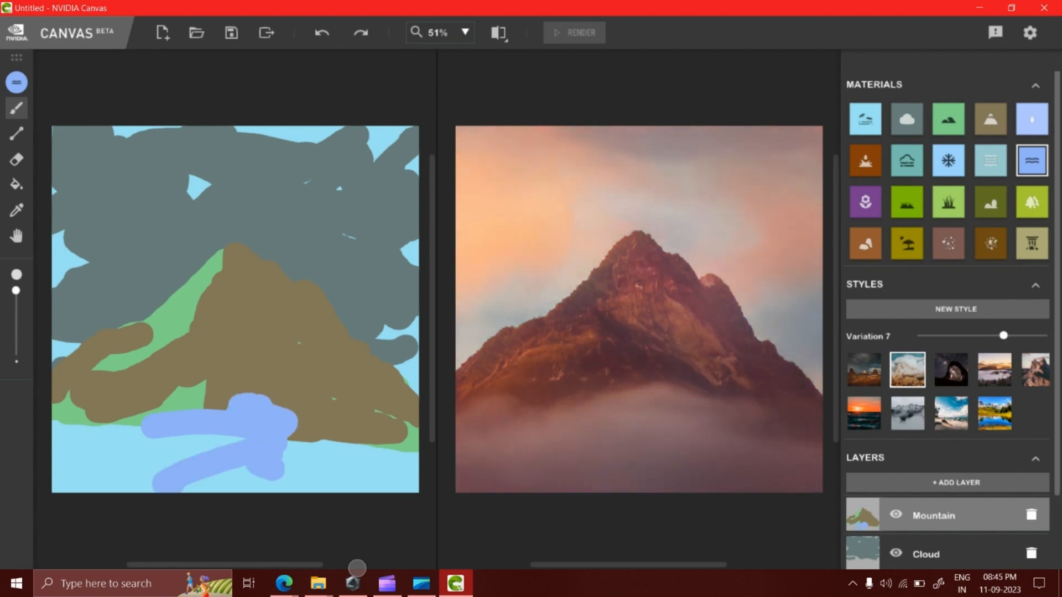
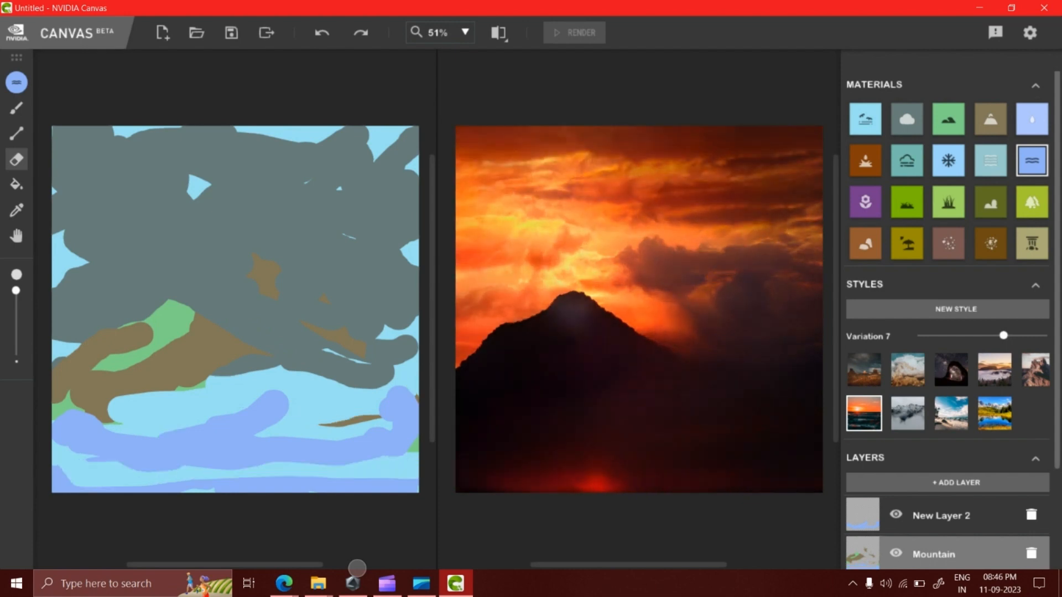
Erase most of the remaining mountain and hill paint above the water on the Mountain layer
left_click_drag(243, 368, 126, 390)
mouse_move(149, 353)
left_mouse_down()
mouse_move(251, 343)
mouse_move(83, 336)
mouse_move(138, 348)
left_mouse_up()
left_click_drag(194, 393, 64, 396)
left_click_drag(381, 419, 319, 427)
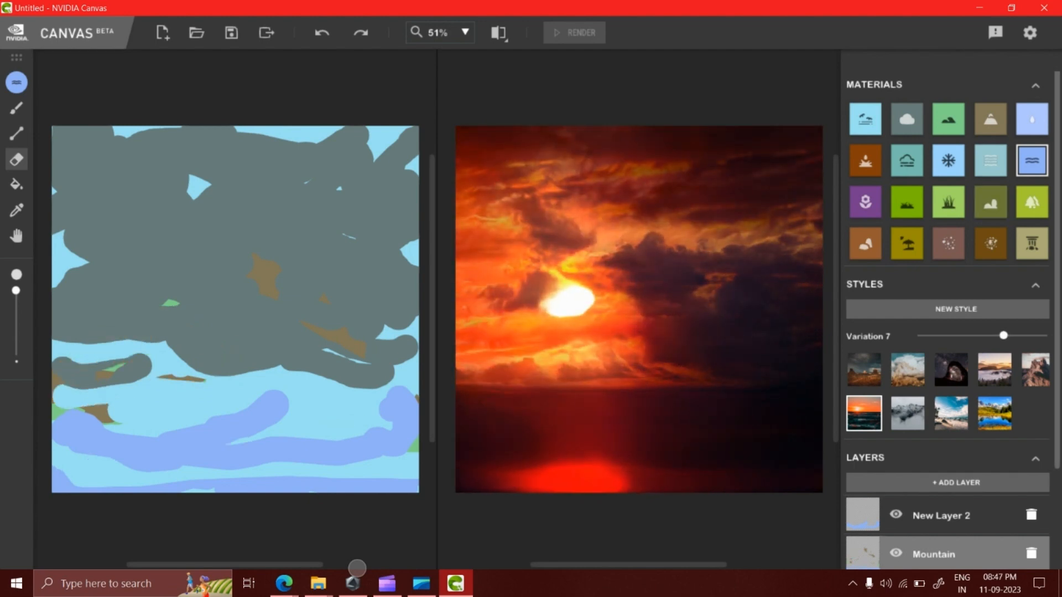
Paint a low mountain ridge above the water on the Mountain layer with the brush and mountain material
left_click(990, 119)
left_click_drag(209, 391, 88, 394)
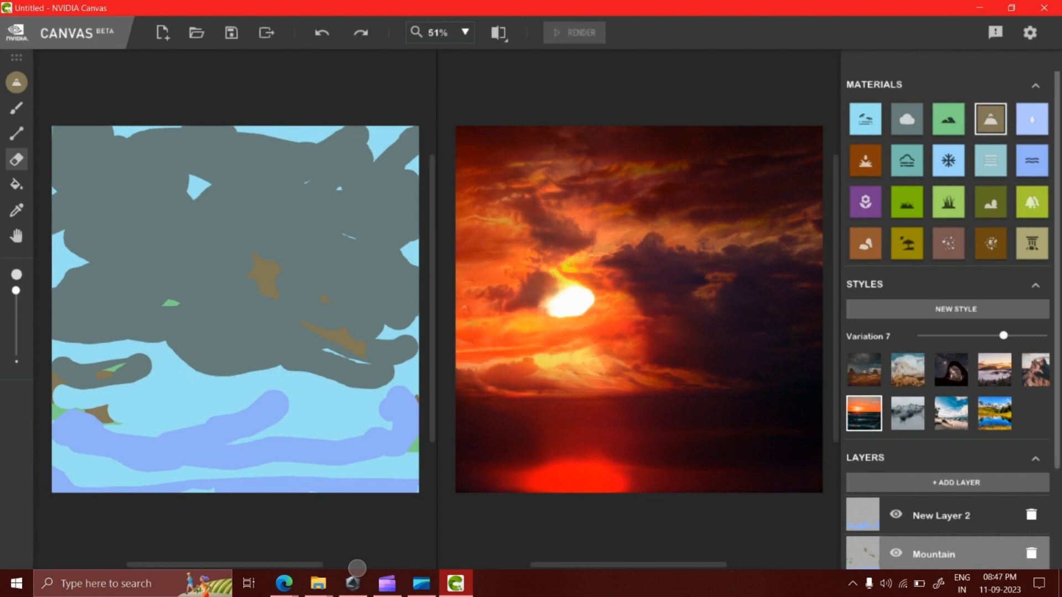
left_click(17, 134)
left_click(16, 109)
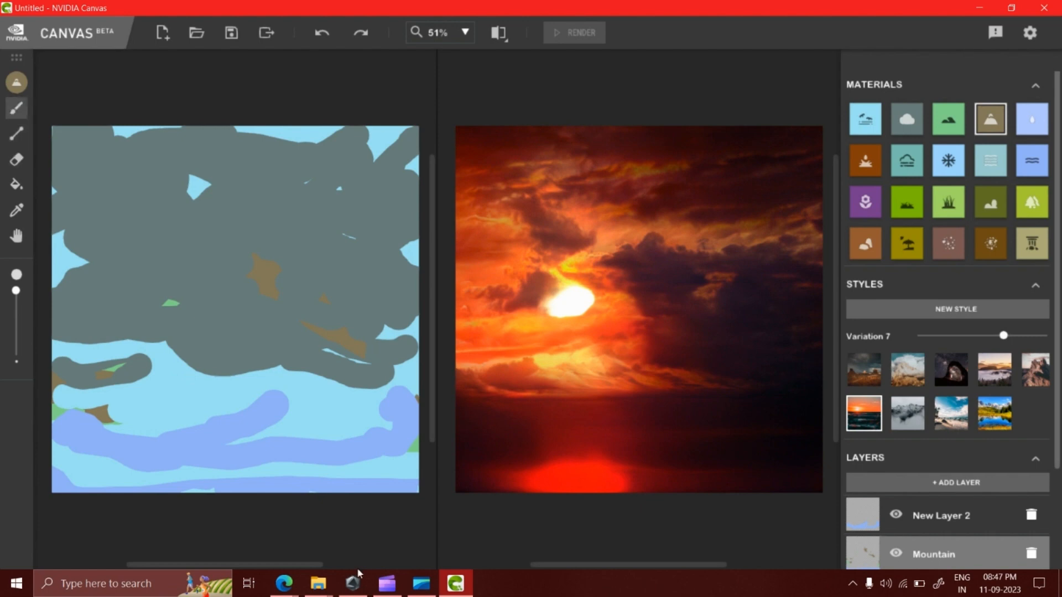
left_click_drag(152, 387, 340, 386)
mouse_move(87, 377)
left_mouse_down()
mouse_move(145, 353)
mouse_move(194, 355)
left_mouse_up()
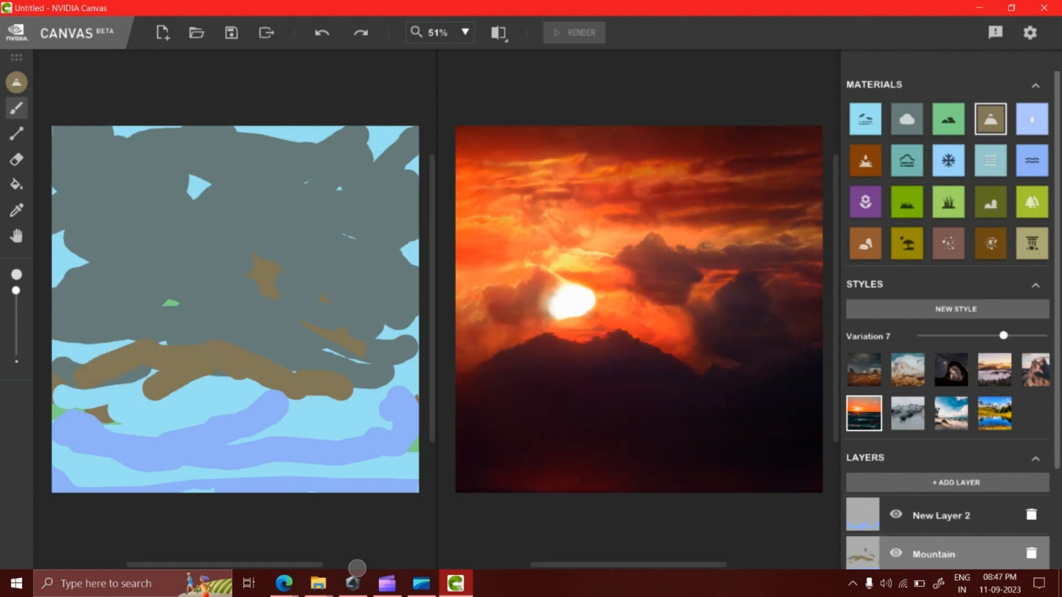
Try style variation 8 for the sunset landscape
left_click(947, 336)
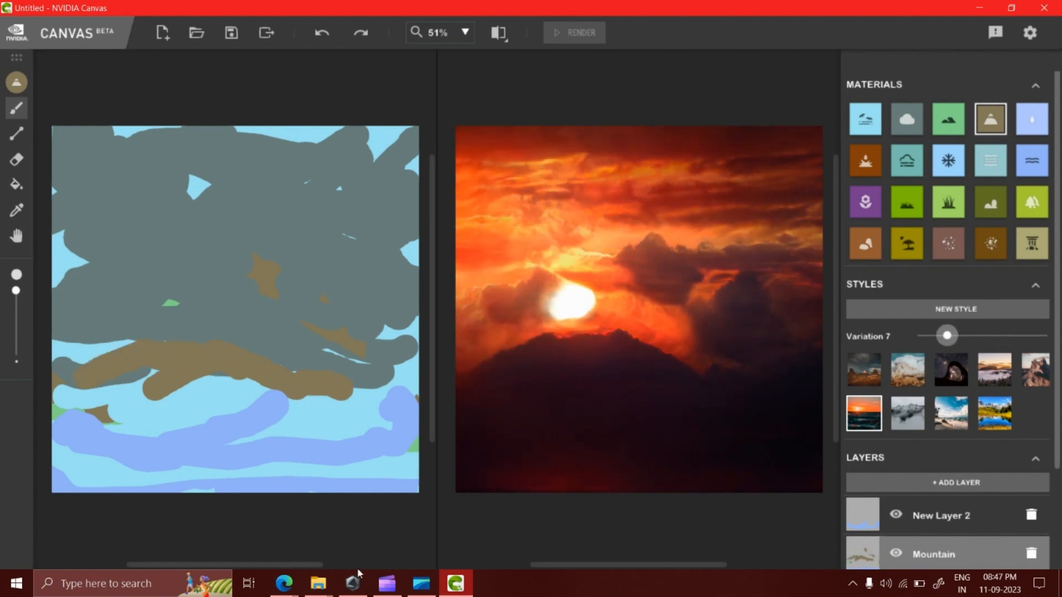
left_click(918, 335)
mouse_move(919, 336)
left_mouse_down()
mouse_move(1045, 335)
mouse_move(1017, 335)
left_mouse_up()
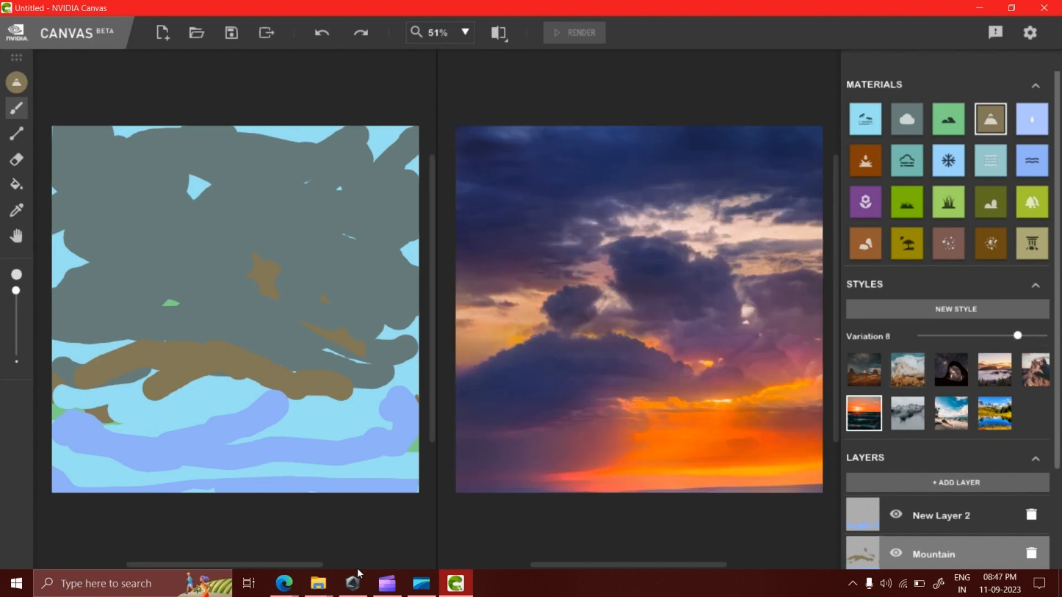
Paint a broad mountain slope above the left part of the ridge, extending to the canvas edge, on the Mountain layer
mouse_move(98, 354)
left_mouse_down()
mouse_move(176, 327)
mouse_move(248, 360)
mouse_move(183, 314)
mouse_move(122, 321)
mouse_move(54, 360)
left_mouse_up()
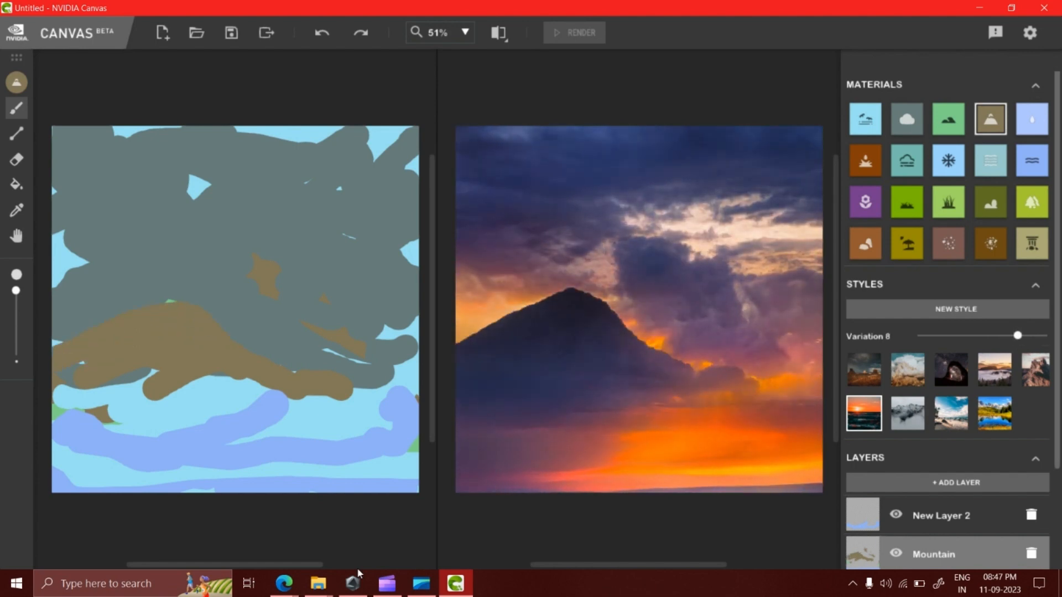
left_click_drag(216, 351, 248, 365)
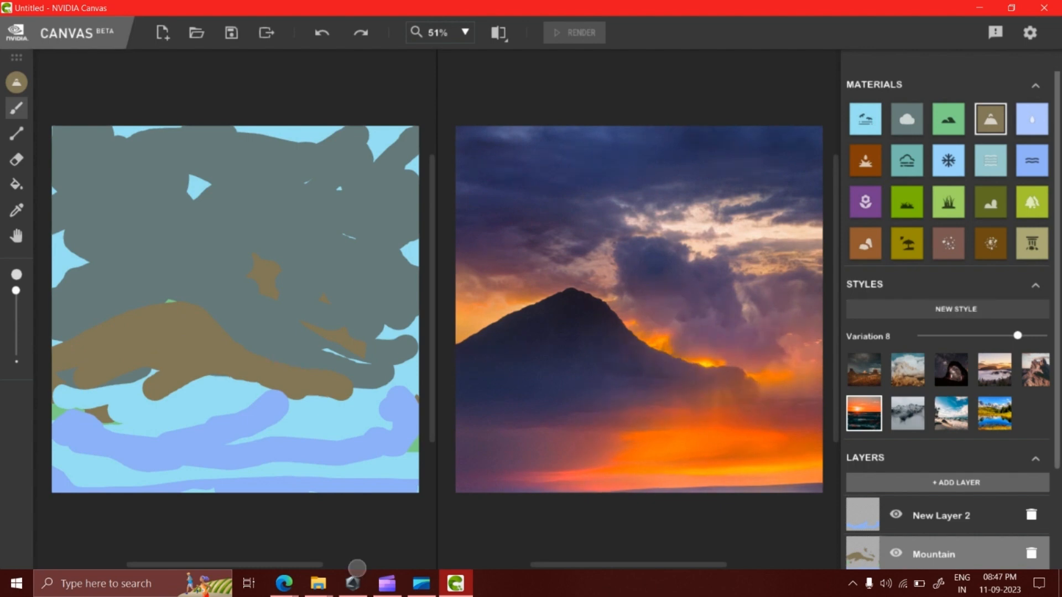
Apply variation 7 with the cloudy rocky-mountain style and paint the mountain's peak higher with a fuller right slope
left_click_drag(1017, 336, 1003, 336)
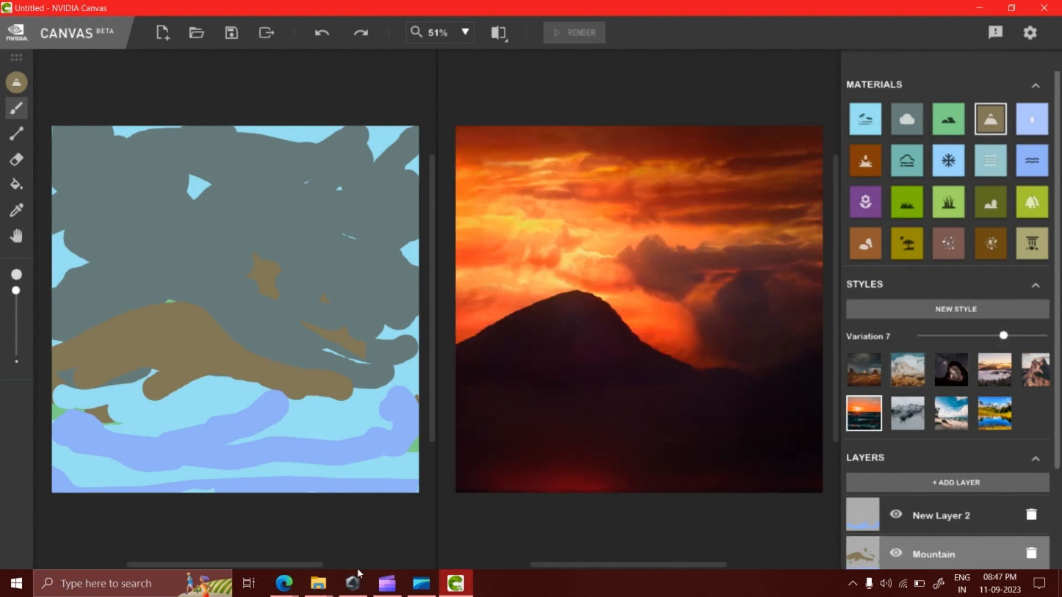
left_click(907, 370)
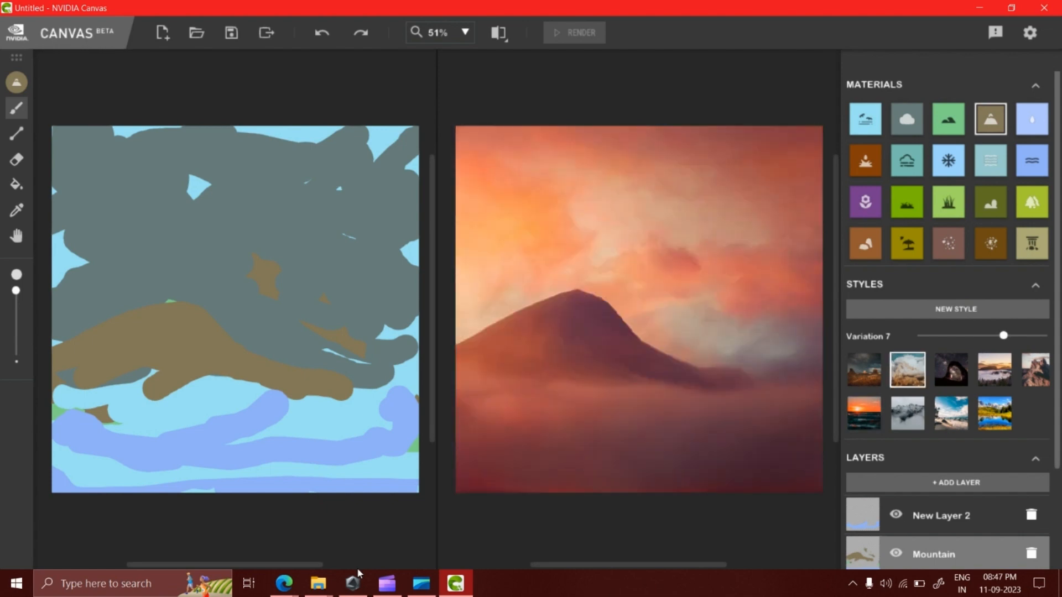
mouse_move(203, 315)
left_mouse_down()
mouse_move(257, 352)
mouse_move(284, 365)
left_mouse_up()
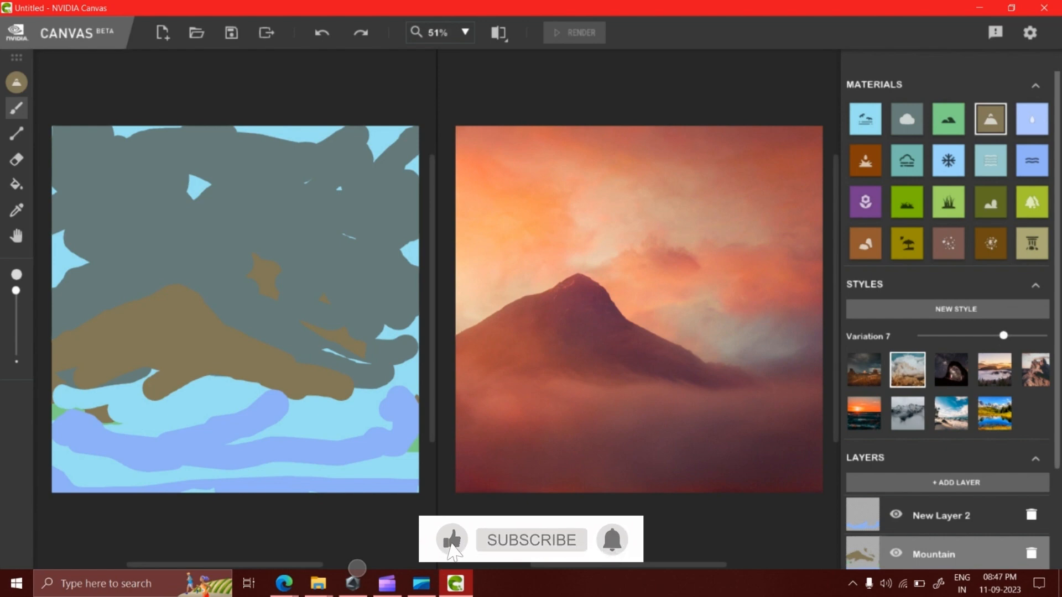
Add a new layer on top and rename New Layer 2 as Water fog
double_click(941, 515)
left_click(955, 482)
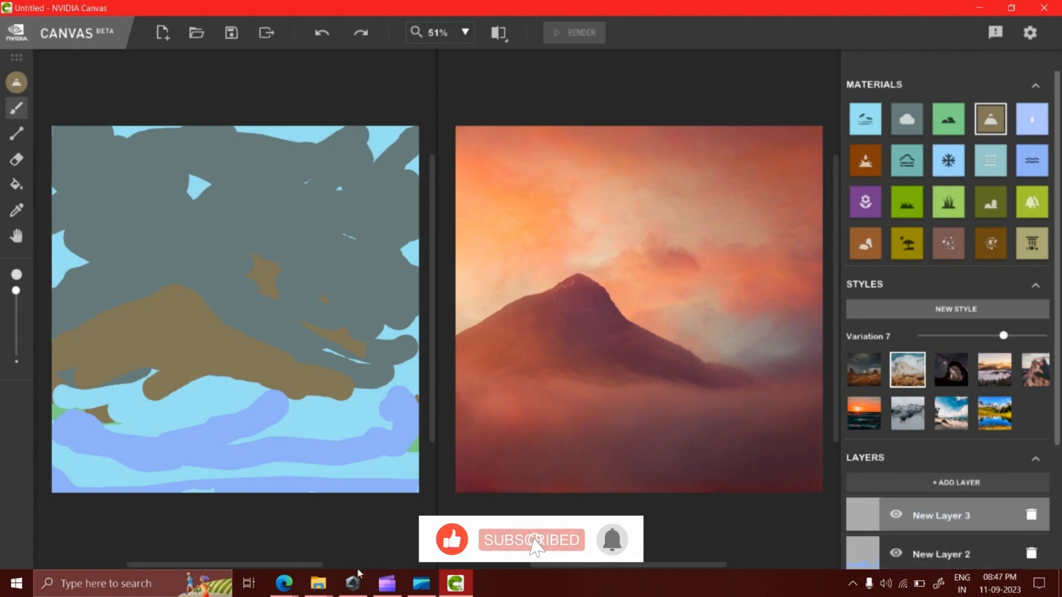
scroll(941, 475, "down", 2)
left_click(941, 467)
left_click(951, 467)
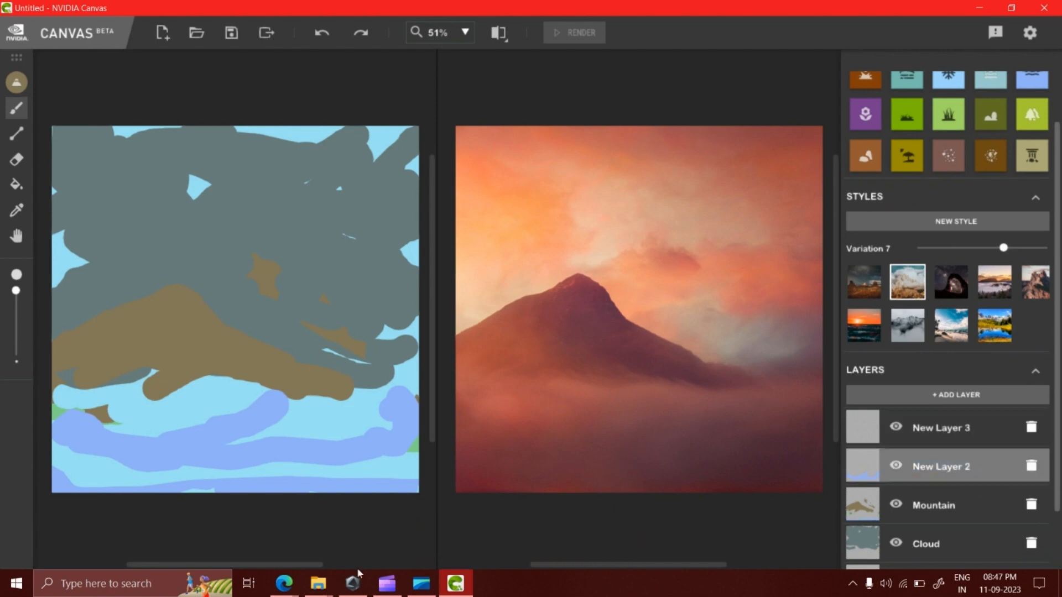
type("Water fog")
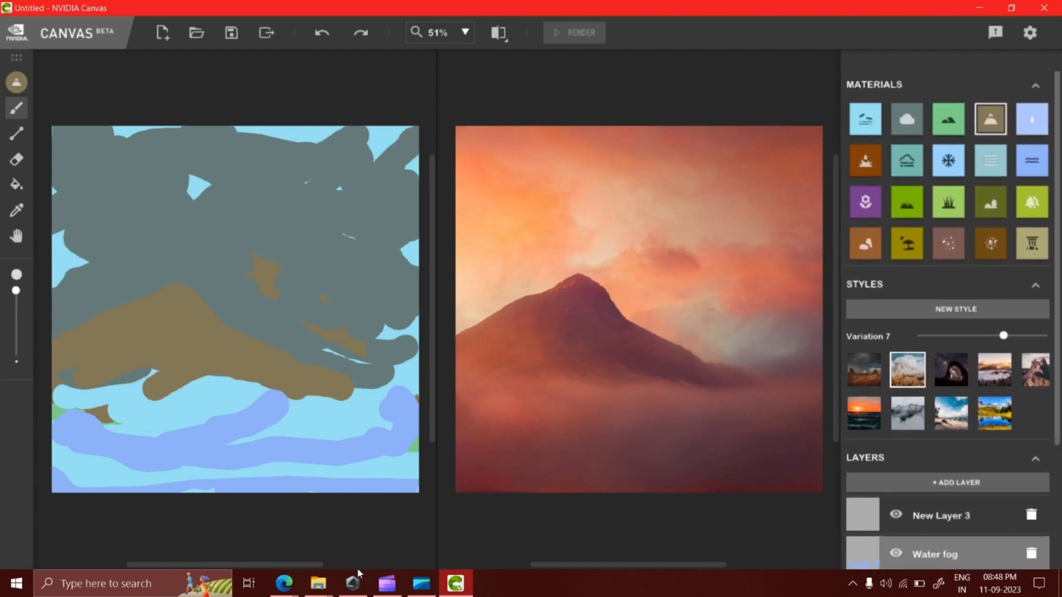
Try fog strokes around the mountain on the Water fog layer, undoing them and keeping only a small dab at its base
left_click(906, 161)
mouse_move(267, 310)
left_mouse_down()
mouse_move(244, 332)
mouse_move(313, 343)
left_mouse_up()
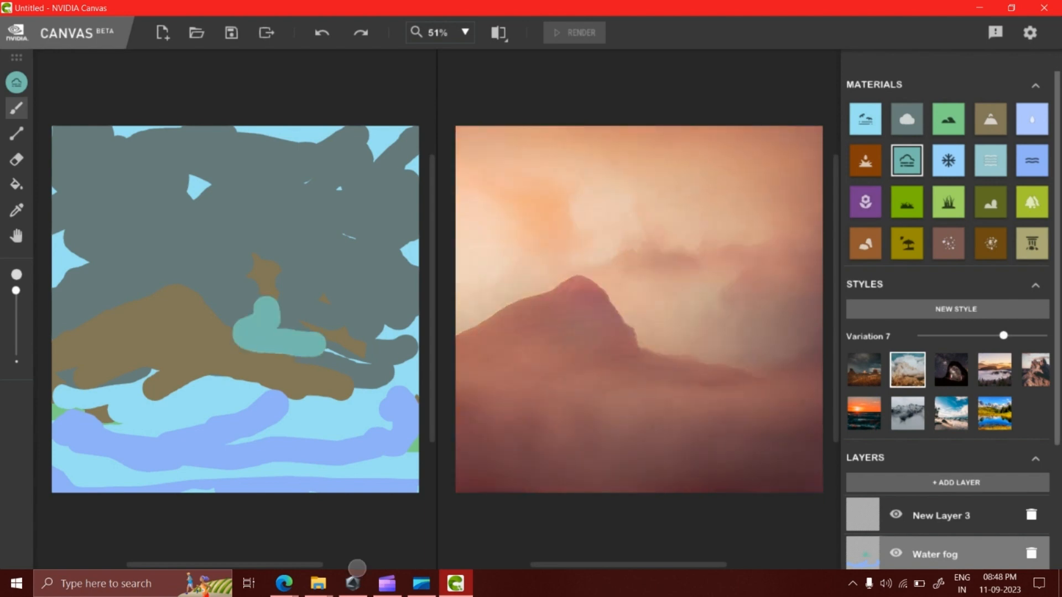
left_click(321, 33)
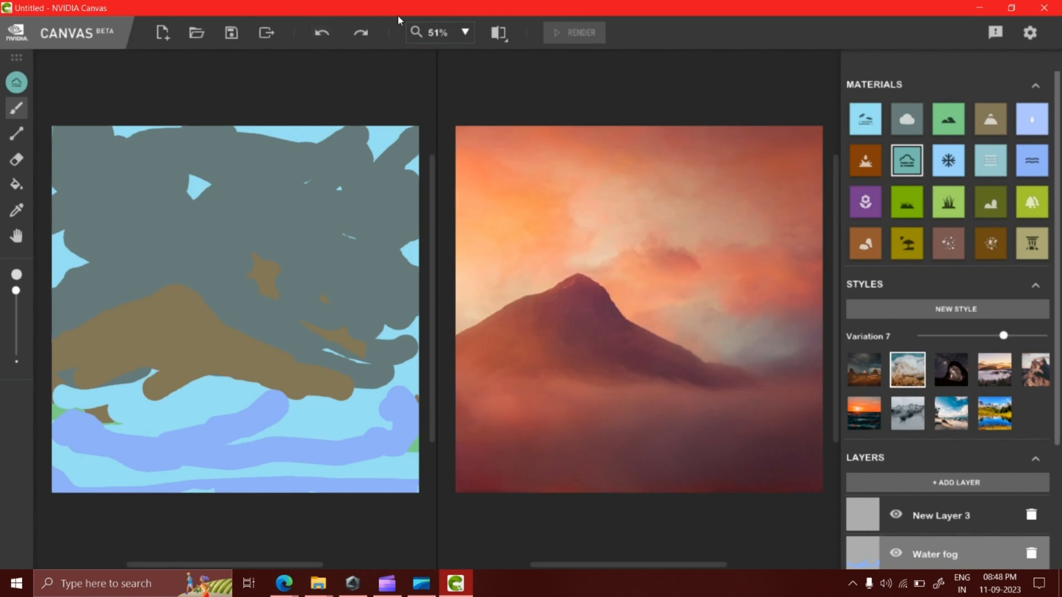
left_click(63, 333)
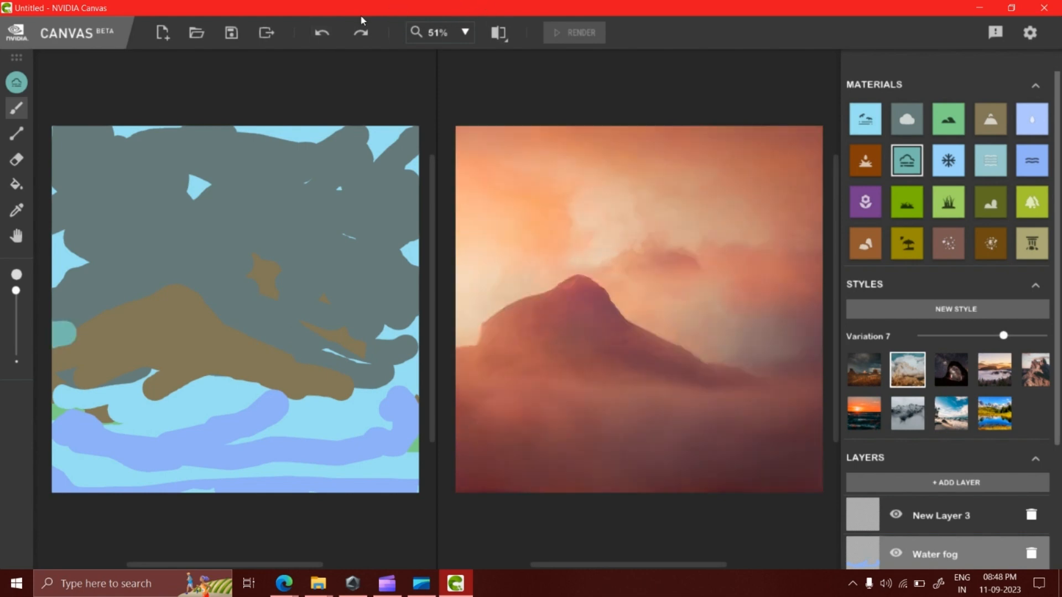
left_click(322, 34)
left_click(151, 369)
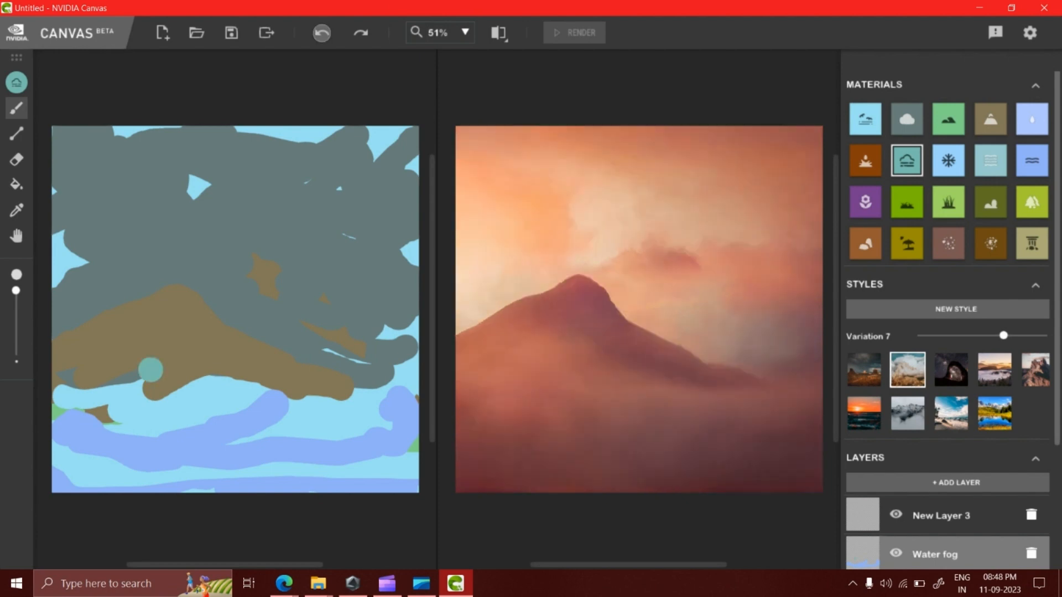
left_click(322, 33)
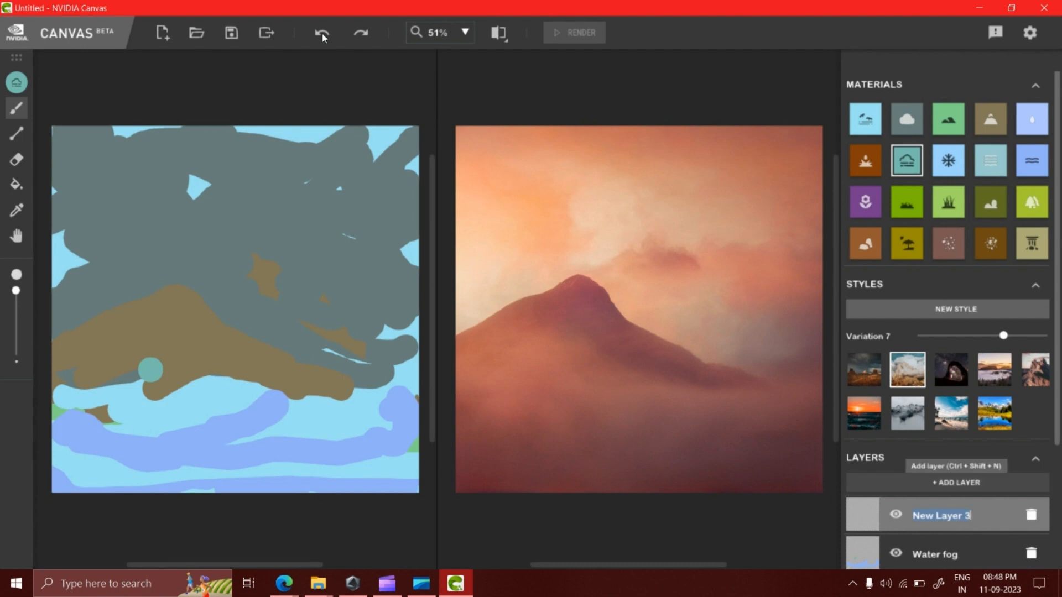
Rename New Layer 3 as Flora and choose the bush material
type("Floral")
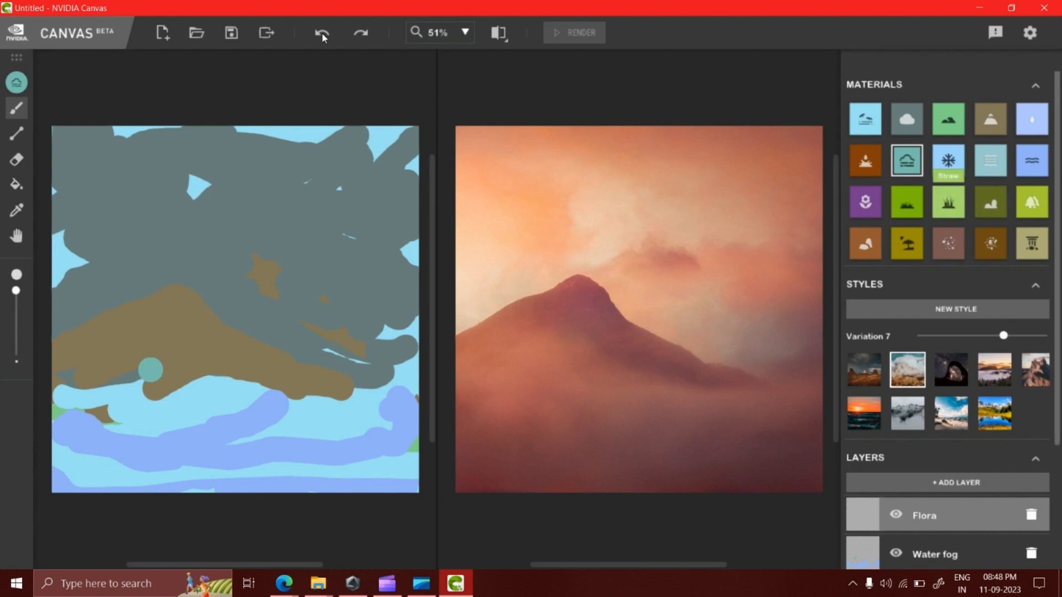
left_click(990, 202)
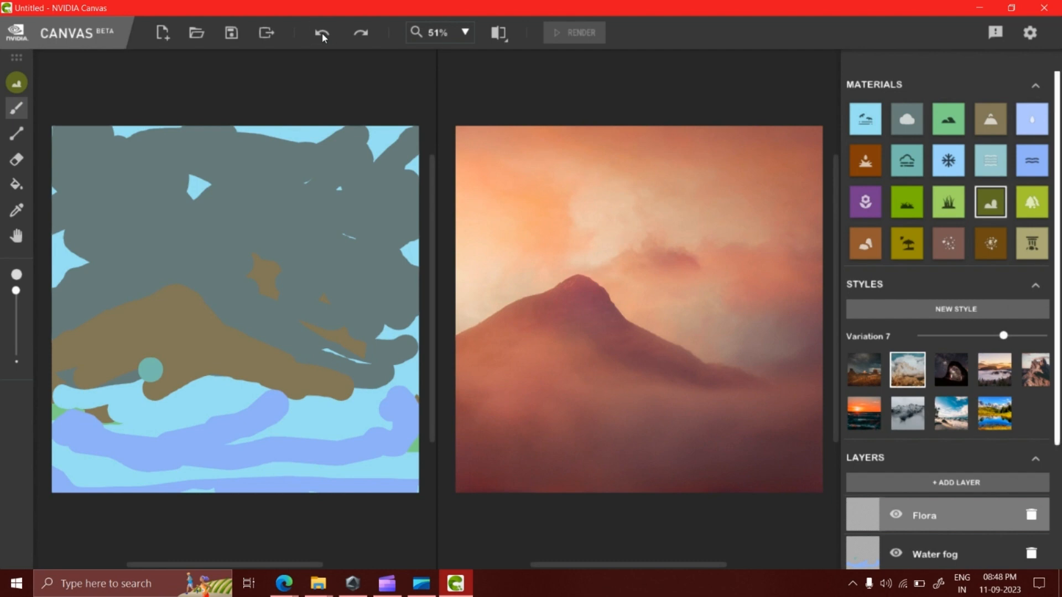
Paint a second peak beside the main mountain and raise the main peak with the mountain material on the Mountain layer
left_click_drag(1057, 332, 1057, 454)
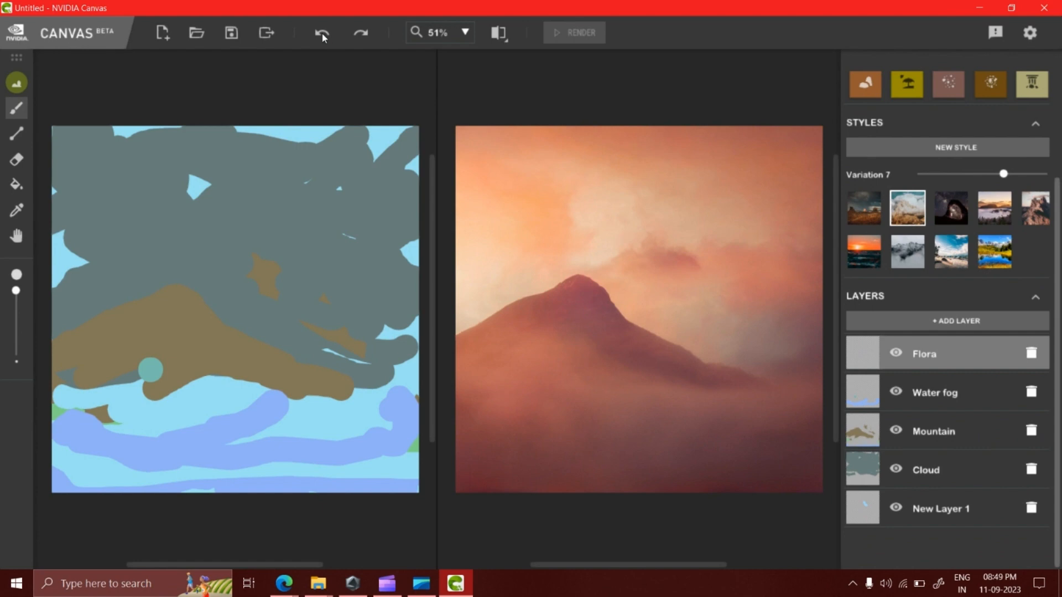
left_click_drag(1057, 387, 1057, 337)
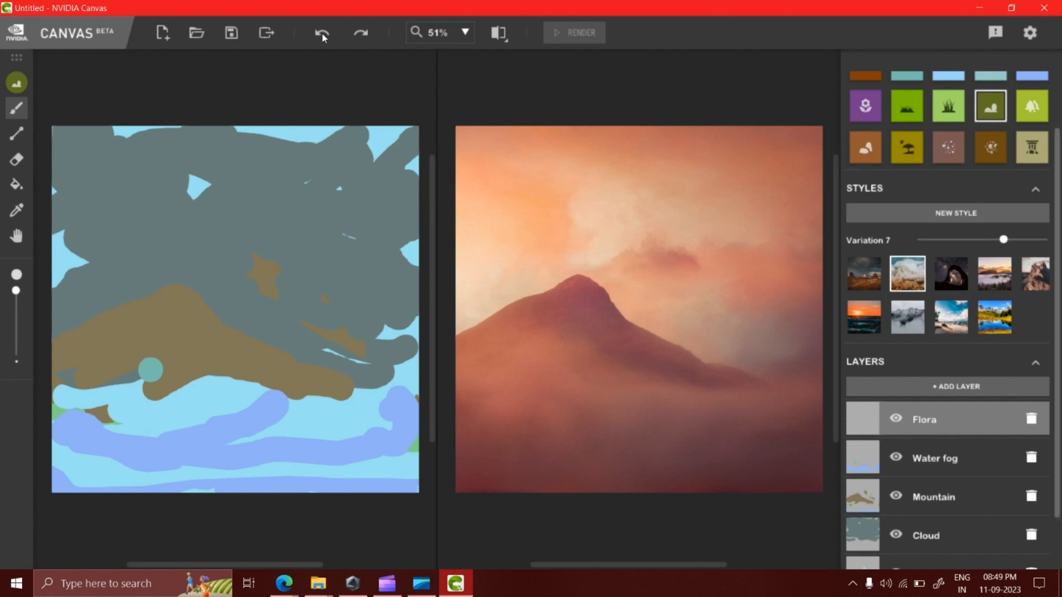
mouse_move(1057, 382)
left_mouse_down()
mouse_move(1056, 314)
mouse_move(1056, 360)
left_mouse_up()
left_click(934, 524)
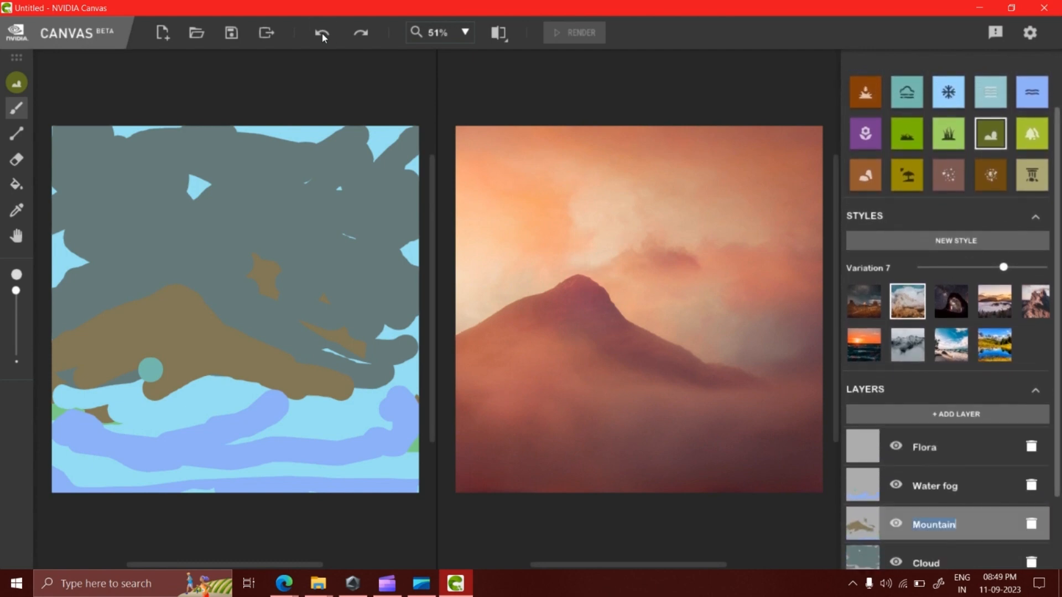
left_click_drag(1056, 249, 1057, 213)
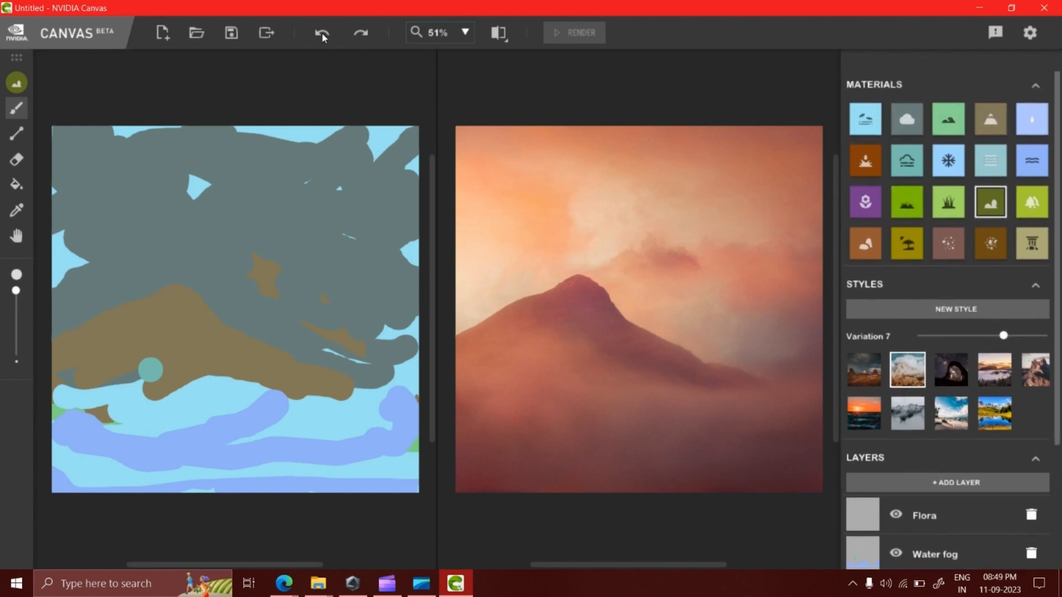
left_click(991, 119)
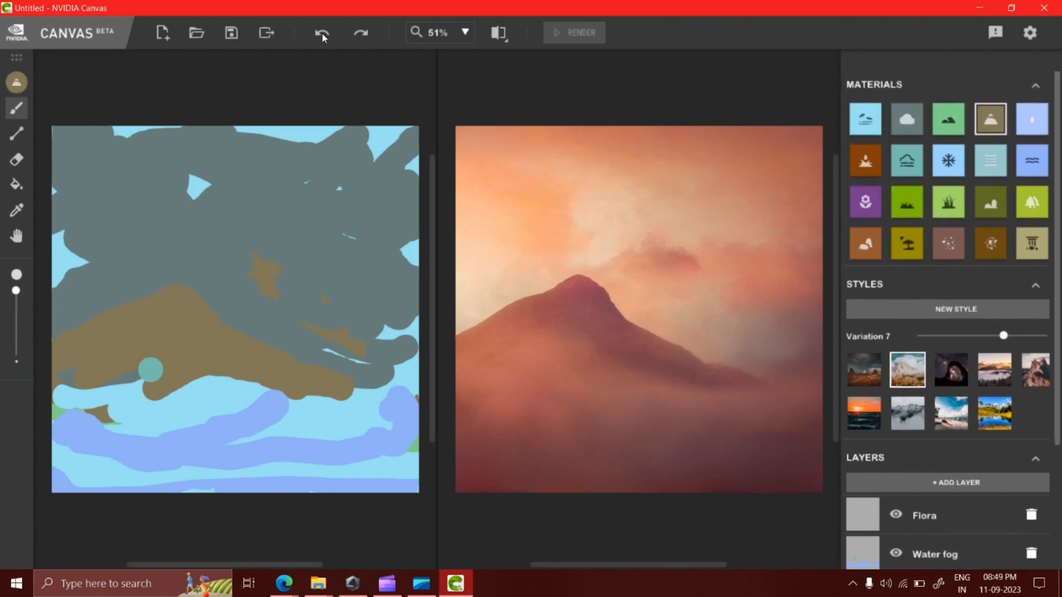
left_click(322, 33)
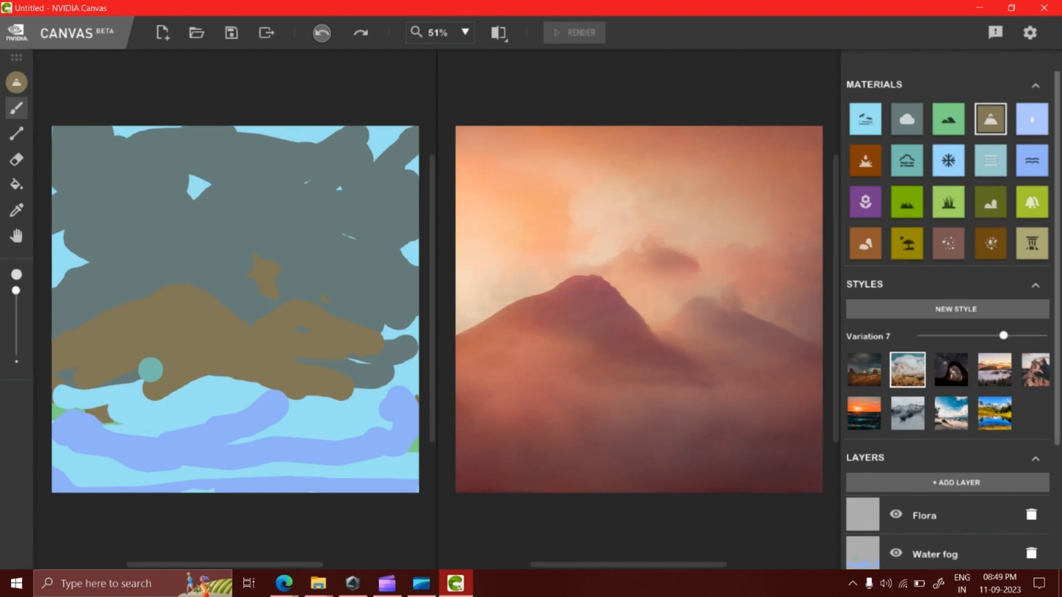
left_click_drag(165, 276, 388, 379)
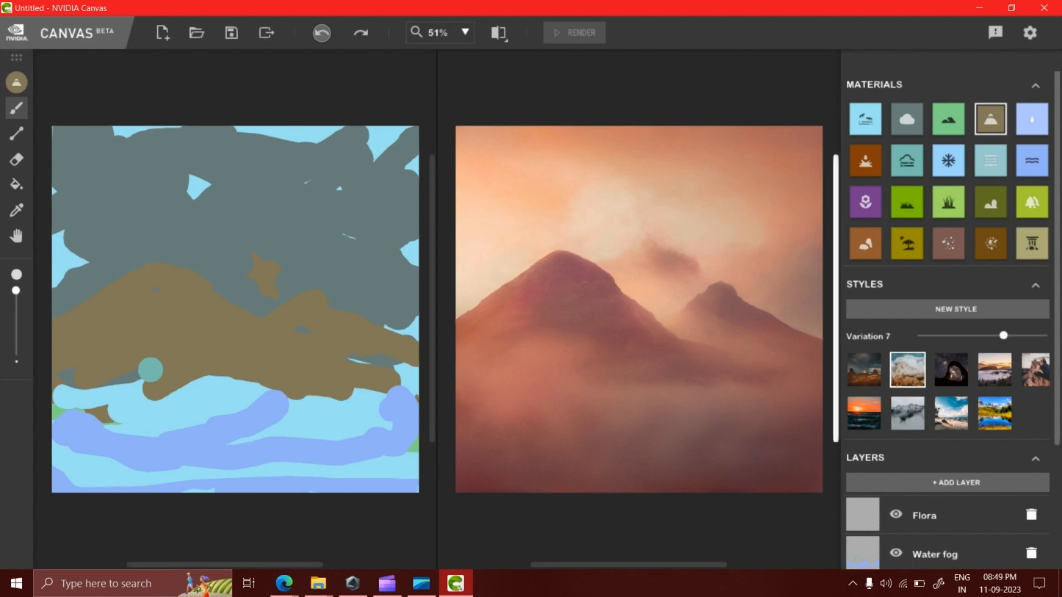
Erase the second peak's top and the stray mountain patch above it on the Mountain layer
key("e")
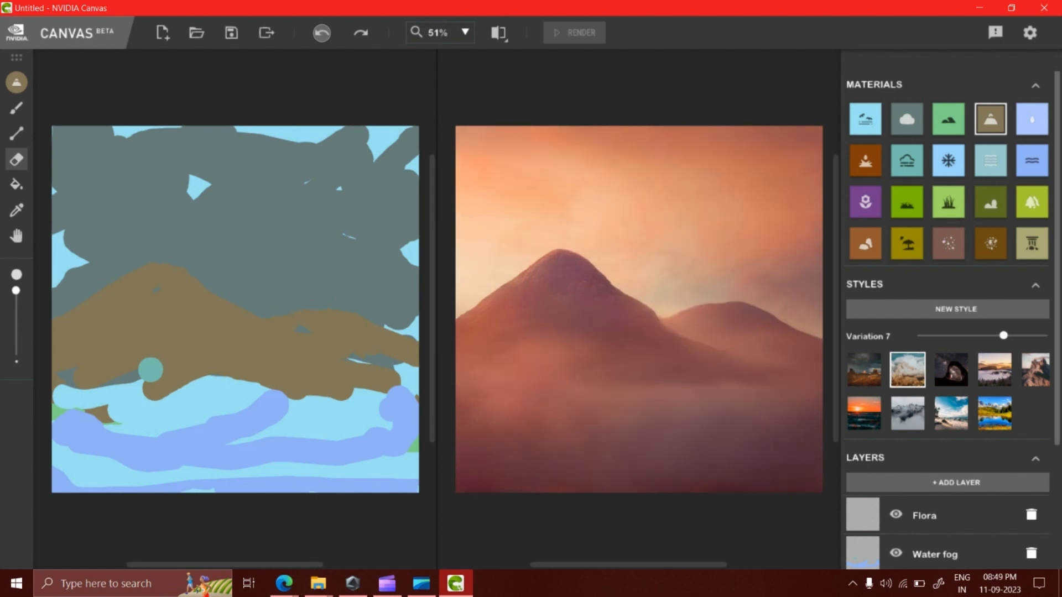
left_click(323, 34)
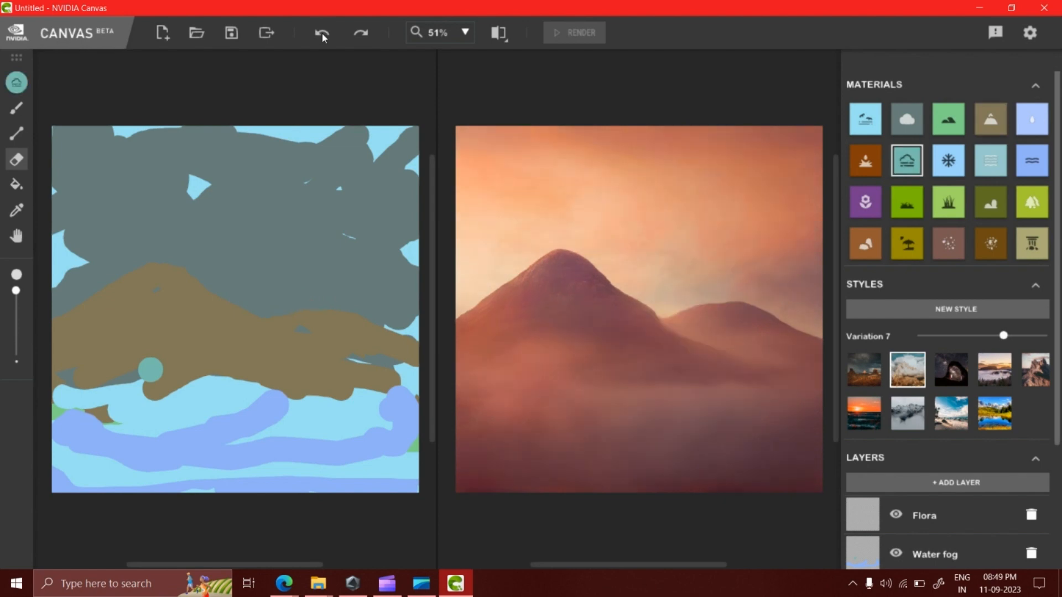
left_click(322, 35)
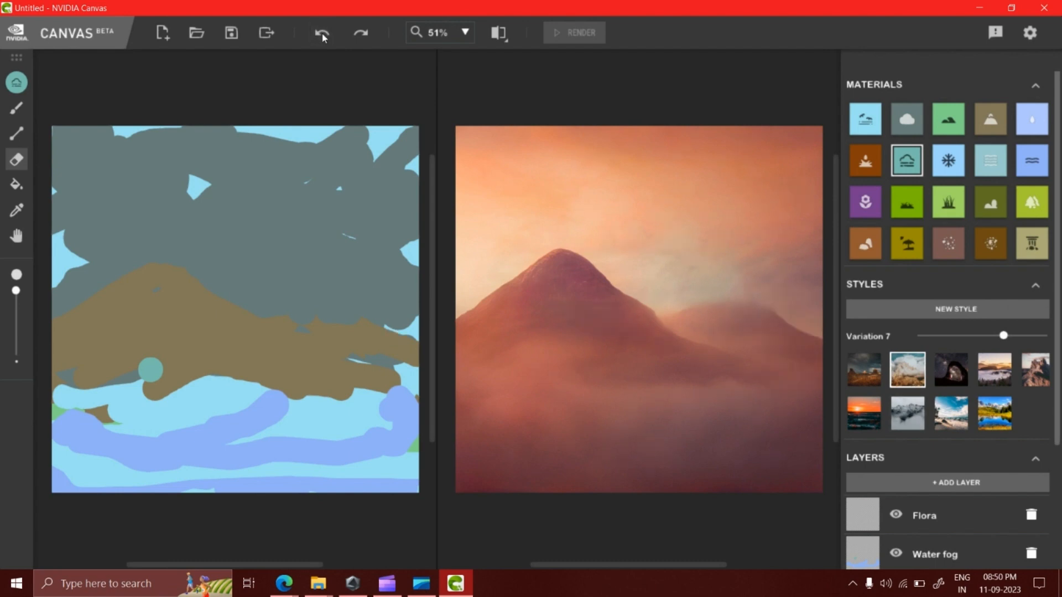
Paint a strip of bush material along the canvas's bottom edge, rising at the right, on the Flora layer
double_click(924, 516)
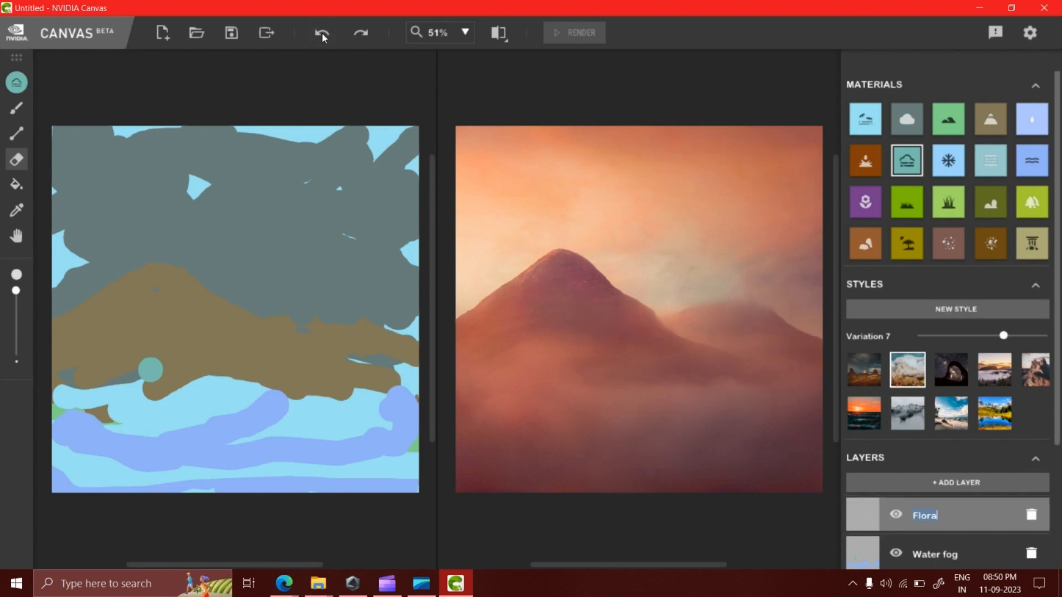
left_click(956, 515)
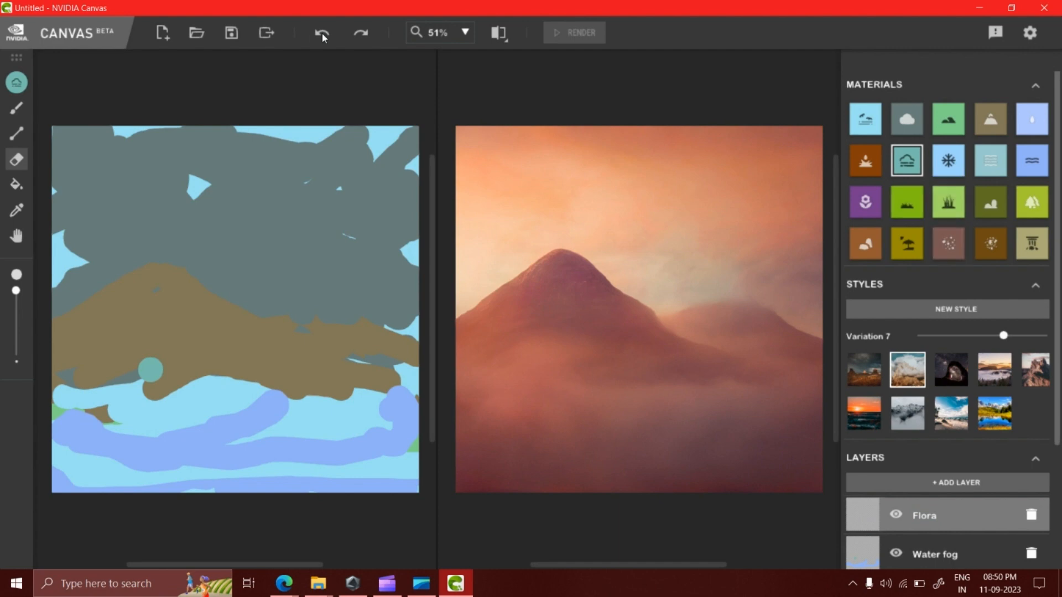
left_click(990, 202)
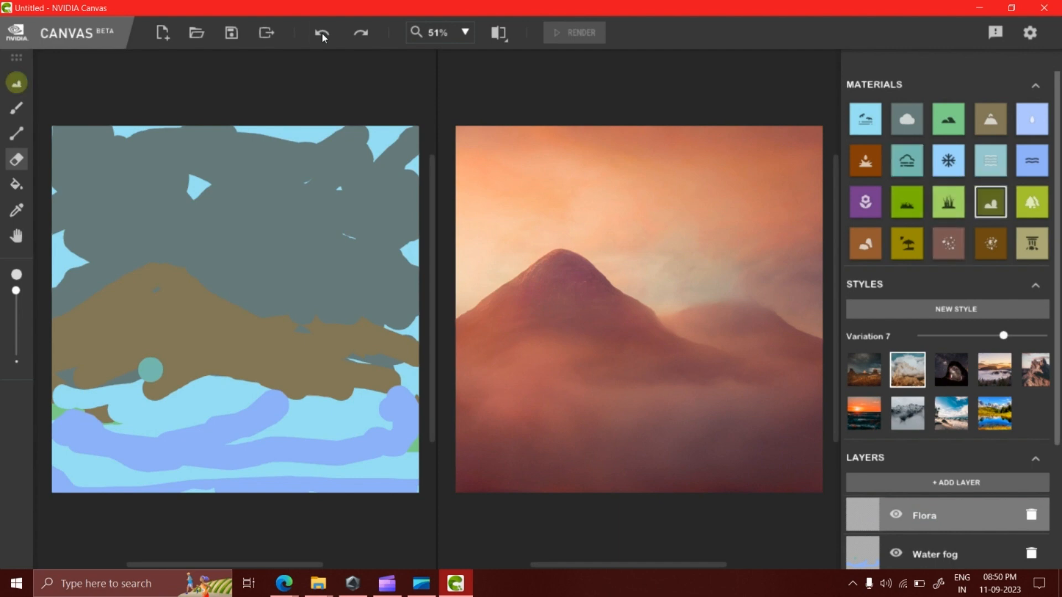
left_click(322, 34)
key("b")
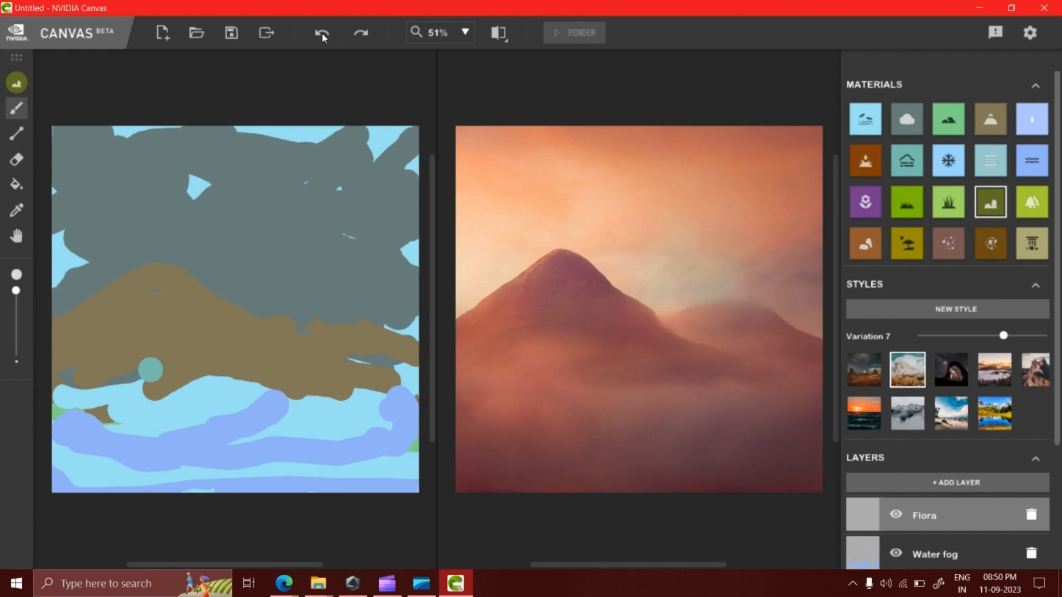
mouse_move(55, 480)
left_mouse_down()
mouse_move(394, 478)
mouse_move(416, 442)
left_mouse_up()
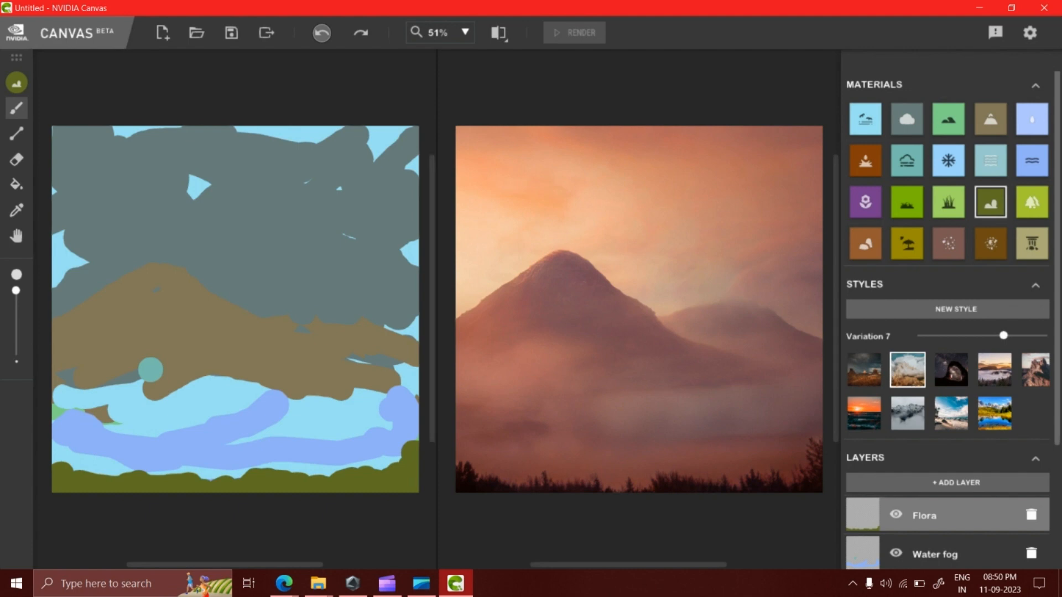
Build up the bush banks on both sides of the water and add two rounded clumps between them
mouse_move(142, 467)
left_mouse_down()
mouse_move(71, 448)
mouse_move(54, 454)
mouse_move(86, 476)
left_mouse_up()
mouse_move(205, 478)
left_mouse_down()
mouse_move(319, 468)
mouse_move(412, 445)
left_mouse_up()
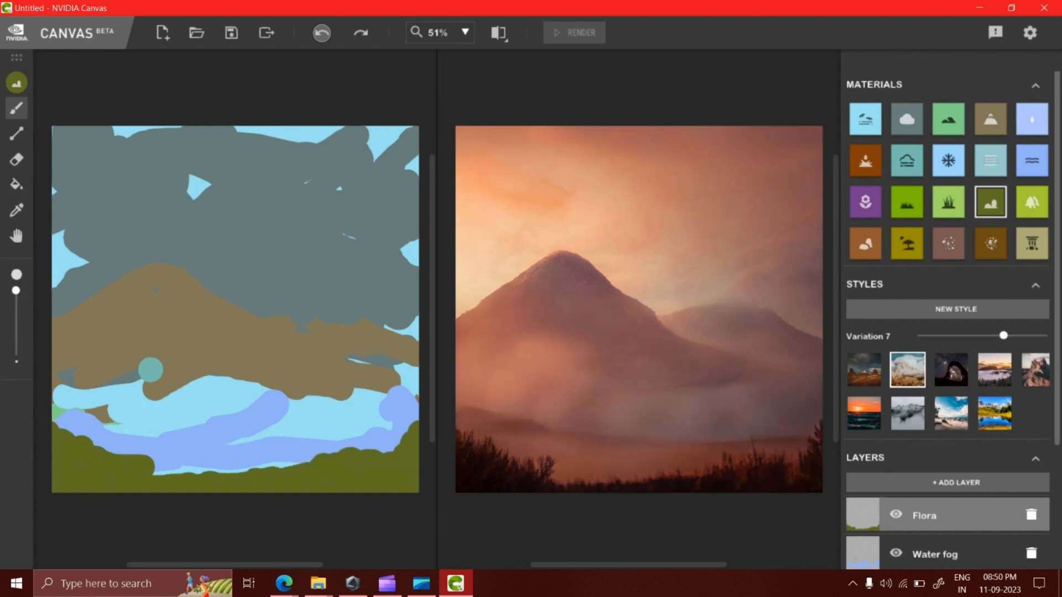
left_click_drag(171, 476, 179, 475)
left_click(209, 470)
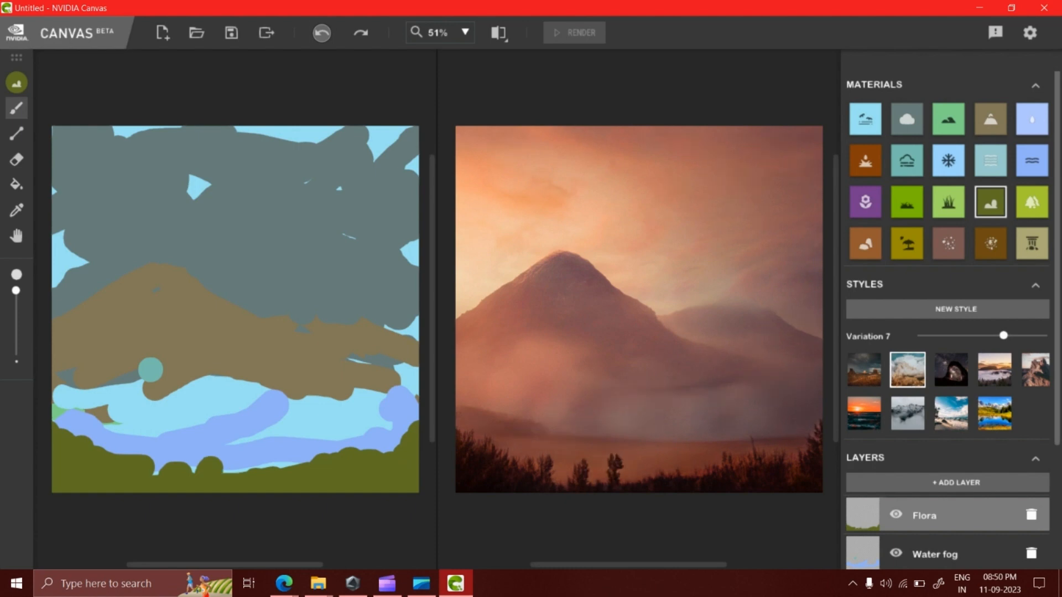
Reduce the brush size and dab small bushes along the right bank on the Flora layer
left_click(16, 316)
left_click(287, 457)
left_click(319, 453)
left_click(392, 443)
left_click(404, 438)
left_click(416, 423)
left_click_drag(410, 407, 412, 421)
left_click(396, 428)
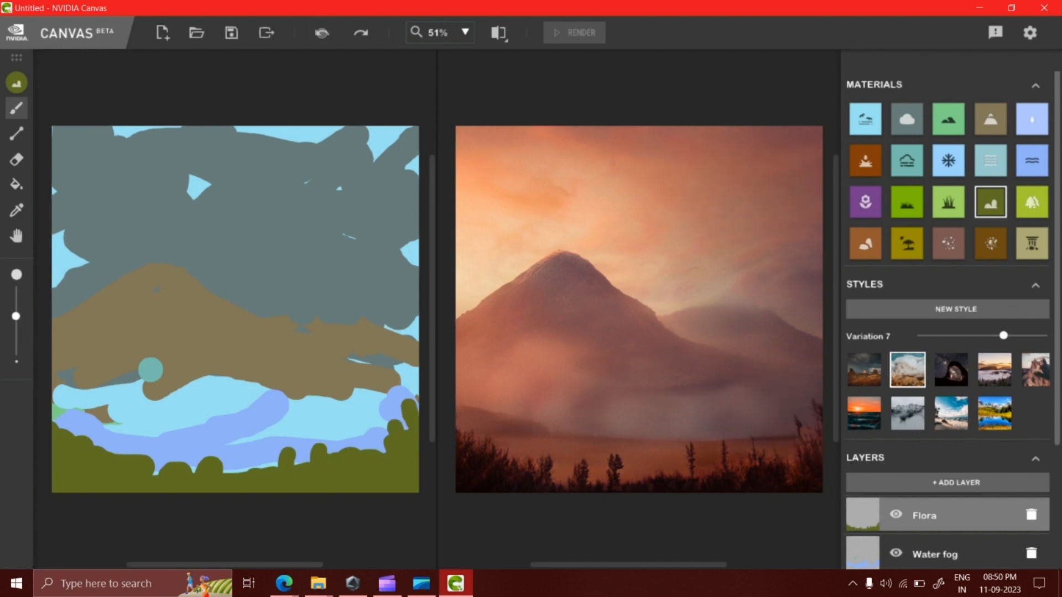
Dab more small bushes along the middle and left stretch of the bush bank on the Flora layer
left_click(380, 443)
left_click(268, 453)
left_click(237, 464)
left_click(224, 467)
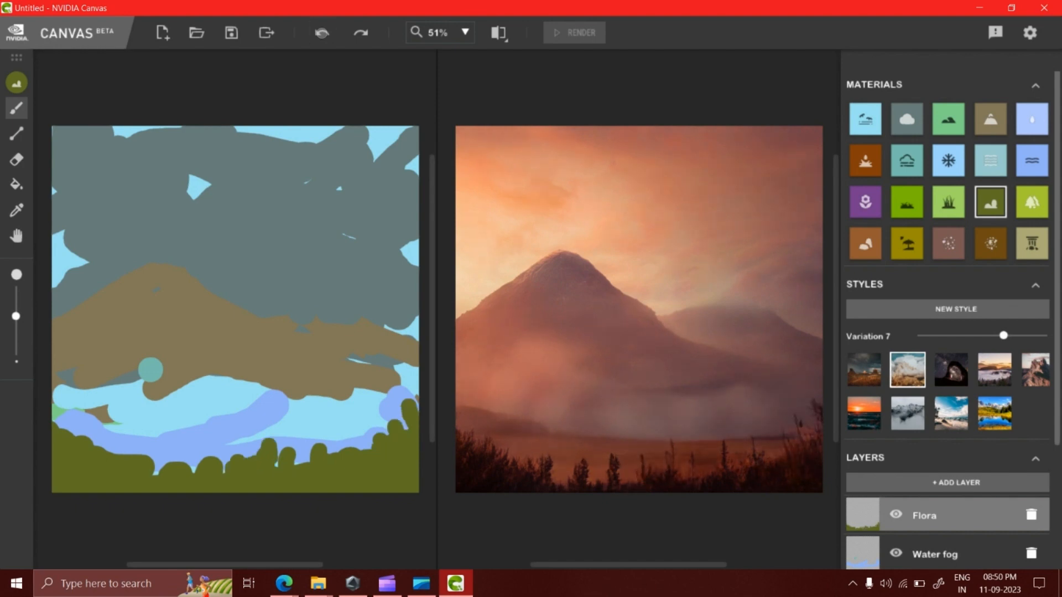
left_click_drag(178, 448, 178, 460)
left_click(165, 460)
left_click(157, 463)
left_click(120, 457)
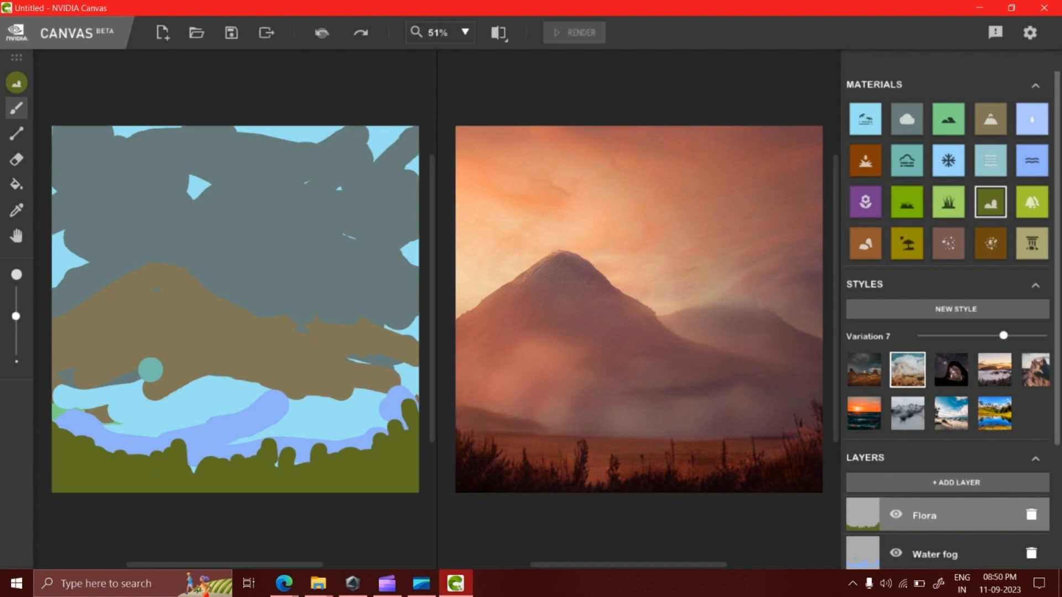
Raise the left bank with bush dabs stepping down from the canvas's left edge toward the water
left_click_drag(76, 428, 63, 417)
left_click(76, 424)
left_click(93, 430)
left_click(107, 436)
left_click(120, 446)
left_click(138, 457)
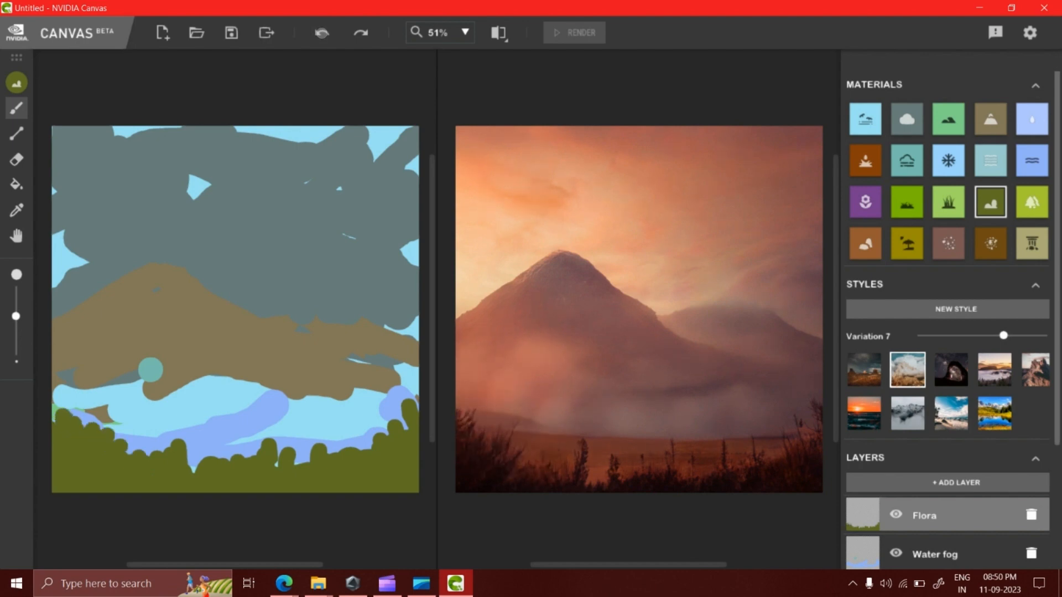
Fill the gaps in the middle of the bush bank with small rounded bush dabs
left_click(192, 454)
left_click(213, 458)
left_click(299, 466)
left_click(304, 455)
left_click(338, 454)
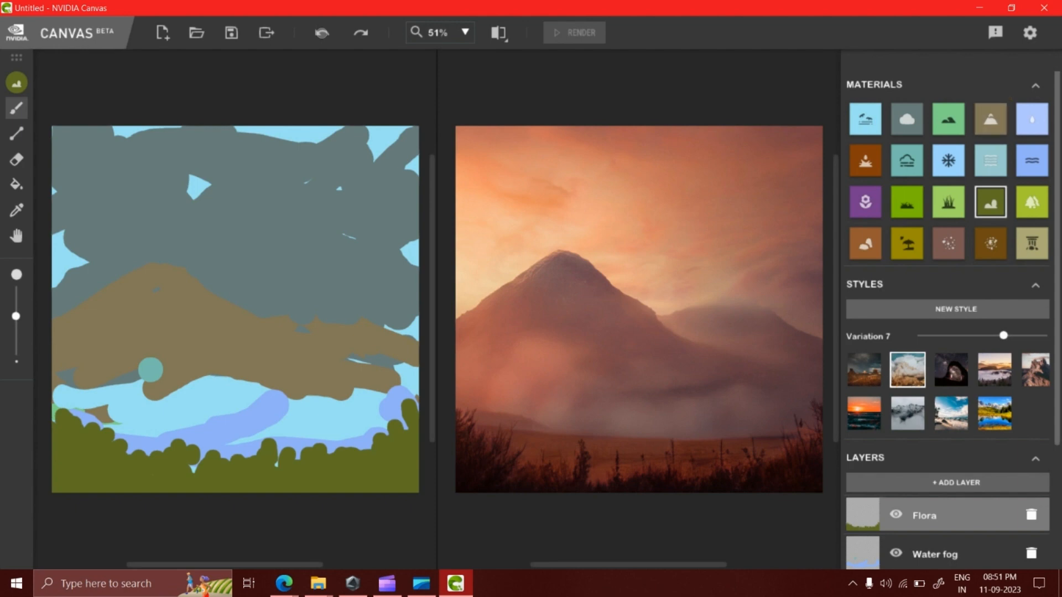
Switch to the bright green grass material and paint short patches over the bushes at the lower left
left_click(323, 34)
left_click(323, 35)
left_click(323, 35)
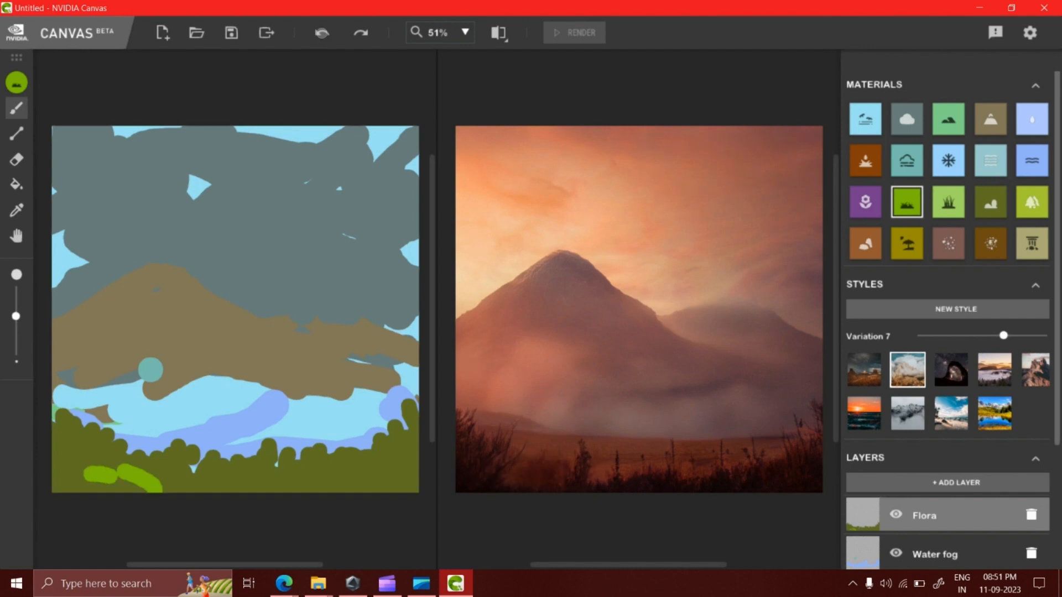
left_click(323, 34)
left_click(323, 35)
left_click(323, 35)
left_click(323, 35)
left_click(322, 35)
left_click(323, 35)
left_click(323, 35)
left_click(323, 35)
left_click(323, 35)
left_click(323, 34)
left_click(323, 34)
Scatter grass patches over the bushes across the right, middle and left of the foreground
left_click_drag(396, 482, 408, 455)
left_click_drag(376, 479, 358, 472)
left_click_drag(386, 453, 397, 450)
left_click_drag(308, 474, 304, 475)
left_click_drag(248, 479, 182, 468)
left_click(219, 477)
left_click(165, 460)
left_click(148, 455)
left_click(109, 448)
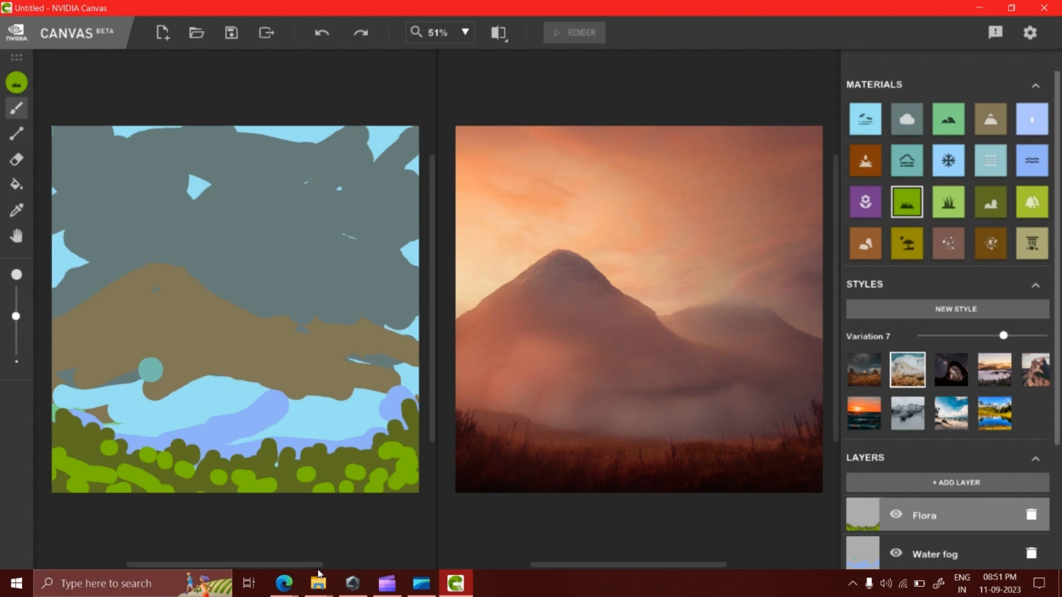
Switch to the tree material and paint a forked tree with two side branches on the right bank
left_click(1032, 202)
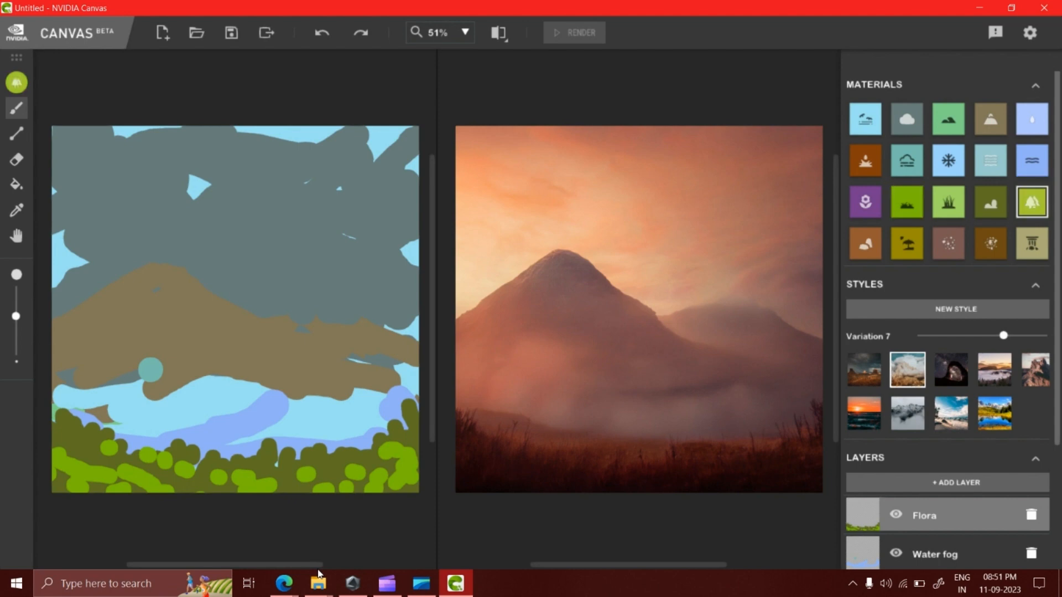
left_click_drag(375, 467, 374, 390)
left_click_drag(363, 427, 350, 393)
left_click_drag(382, 430, 399, 419)
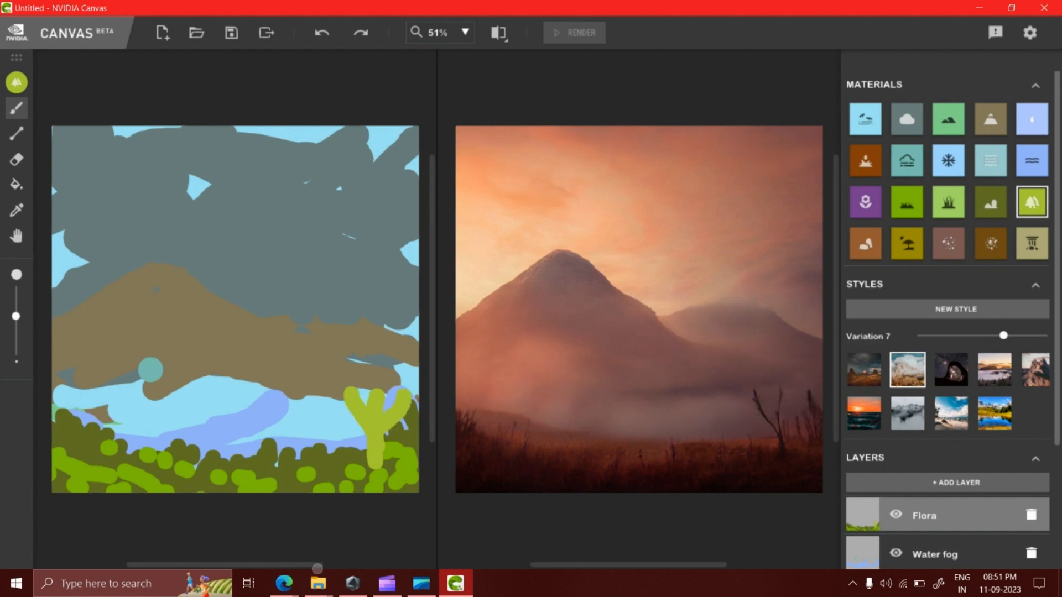
Reduce the brush size, extend thin branches from the right tree, and add a slim forked tree beside it
left_click_drag(15, 316, 16, 343)
left_click_drag(399, 386, 399, 355)
left_click_drag(379, 389, 376, 356)
mouse_move(368, 400)
left_mouse_down()
mouse_move(377, 357)
mouse_move(358, 377)
mouse_move(335, 355)
left_mouse_up()
left_click_drag(333, 441, 308, 395)
left_click_drag(315, 454, 308, 391)
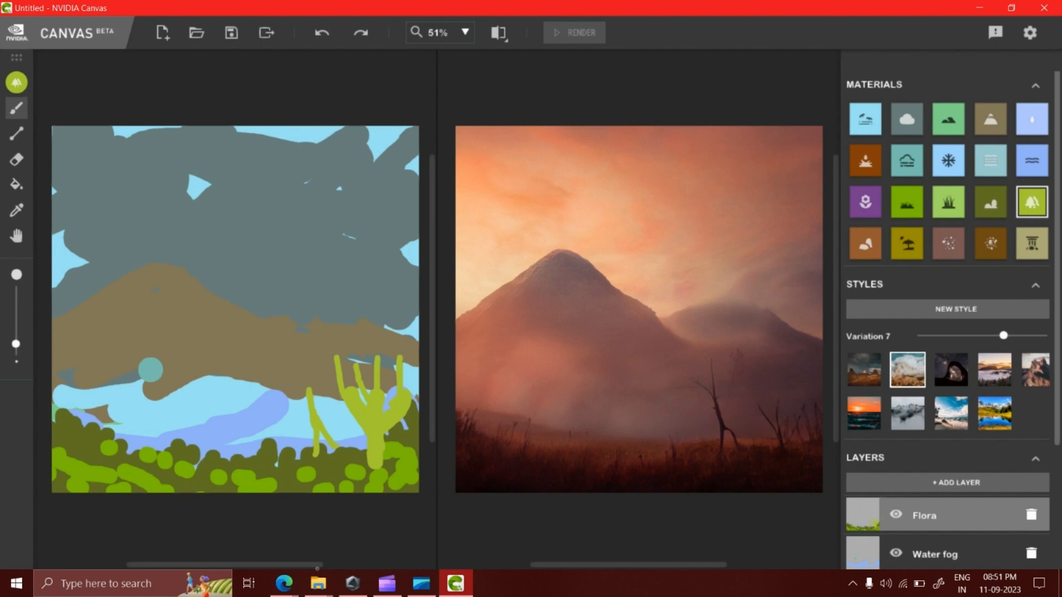
Paint thin branching trees on the left bank, reaching up over the mountain's base
mouse_move(71, 446)
left_mouse_down()
mouse_move(80, 367)
mouse_move(95, 401)
mouse_move(118, 351)
left_mouse_up()
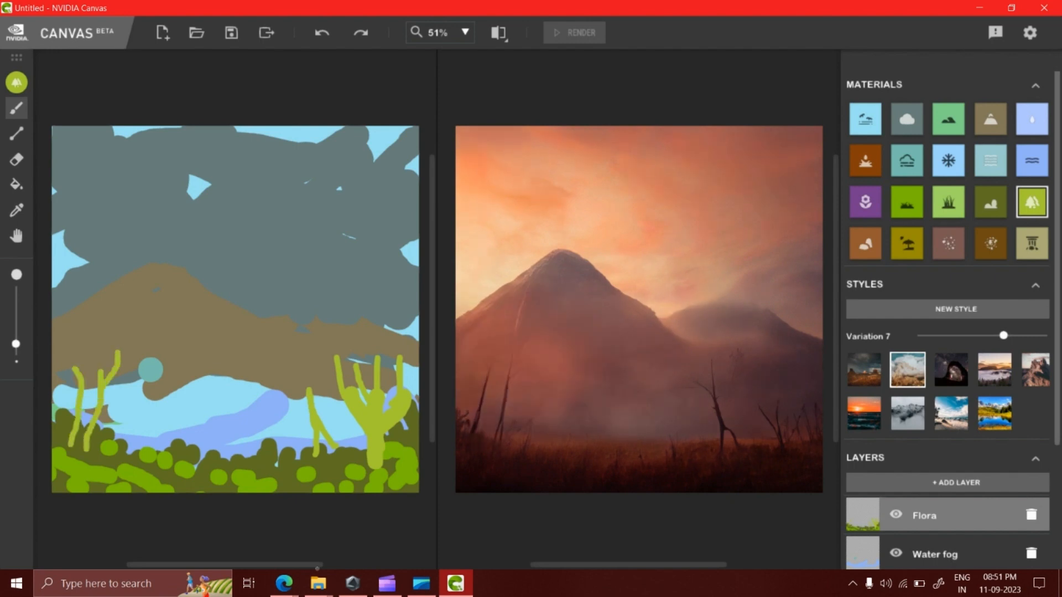
left_click_drag(83, 382, 87, 346)
left_click_drag(75, 406, 58, 368)
left_click_drag(100, 418, 124, 394)
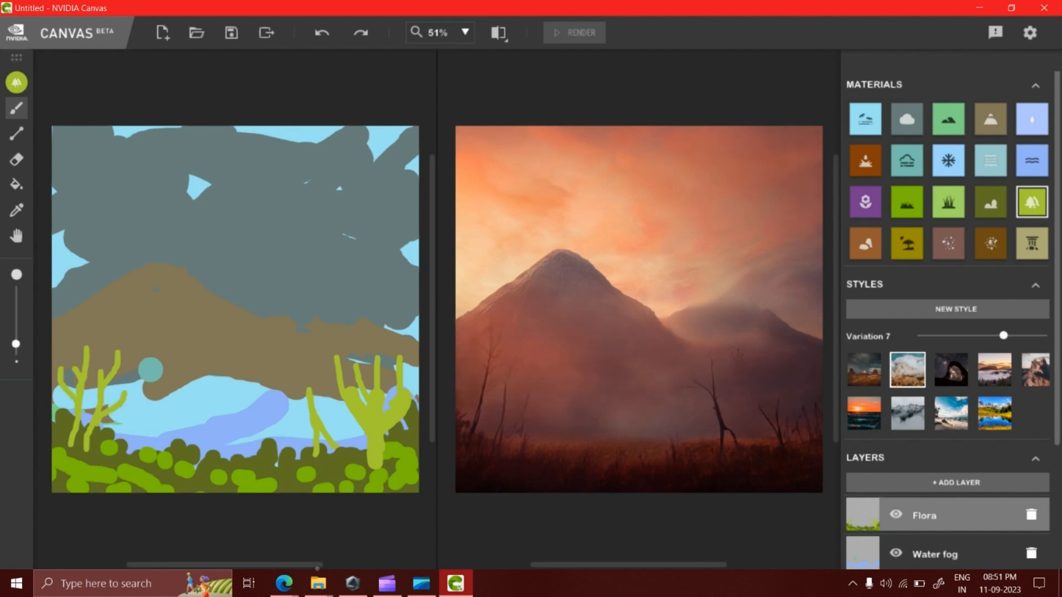
Paint a row of thin upright tree trunks across the water between the left and right trees
left_click_drag(131, 461, 128, 418)
mouse_move(167, 469)
left_mouse_down()
mouse_move(160, 406)
mouse_move(185, 409)
left_mouse_up()
mouse_move(225, 478)
left_mouse_down()
mouse_move(216, 445)
mouse_move(245, 456)
mouse_move(277, 420)
left_mouse_up()
left_click_drag(281, 471, 285, 399)
left_click_drag(298, 465, 300, 389)
left_click_drag(276, 462, 264, 369)
left_click_drag(197, 467, 206, 404)
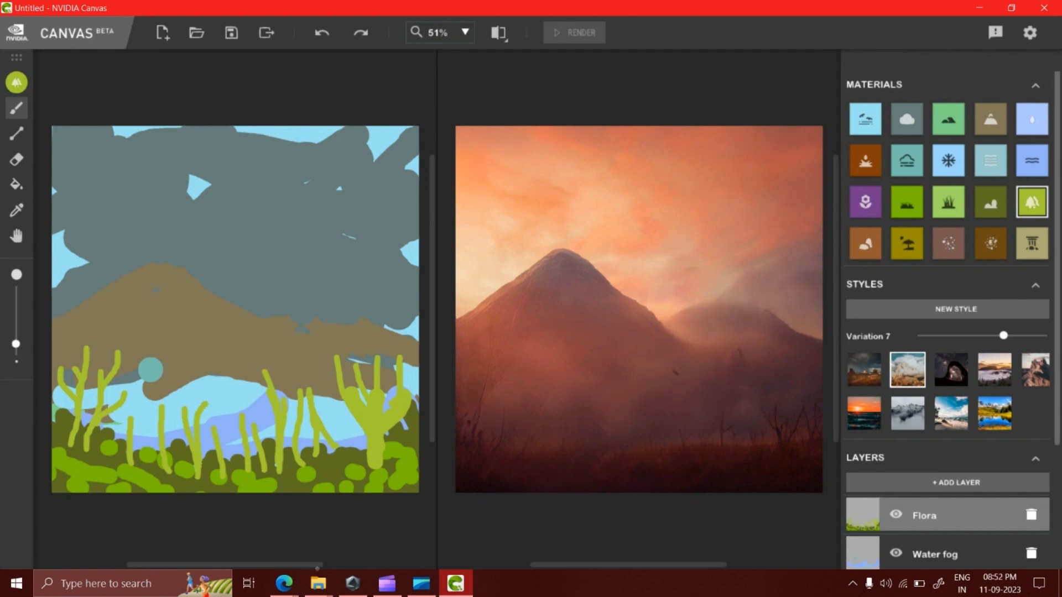
left_click_drag(217, 477, 235, 386)
left_click_drag(230, 463, 237, 390)
left_click_drag(208, 481, 213, 381)
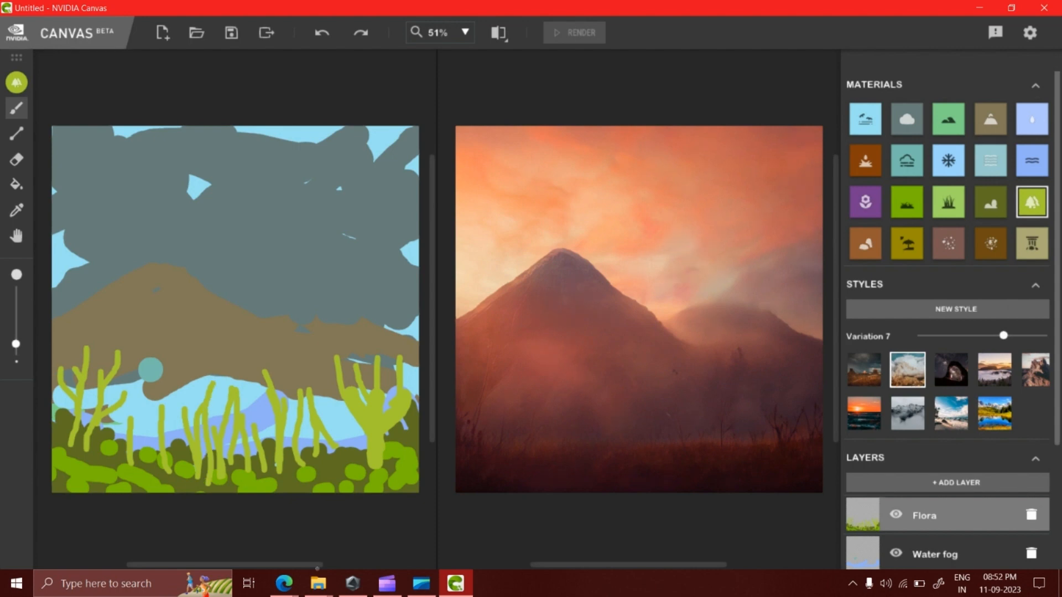
Thicken the tree clusters at the canvas's left and right edges with taller trunks and extra branches
left_click_drag(98, 454, 133, 362)
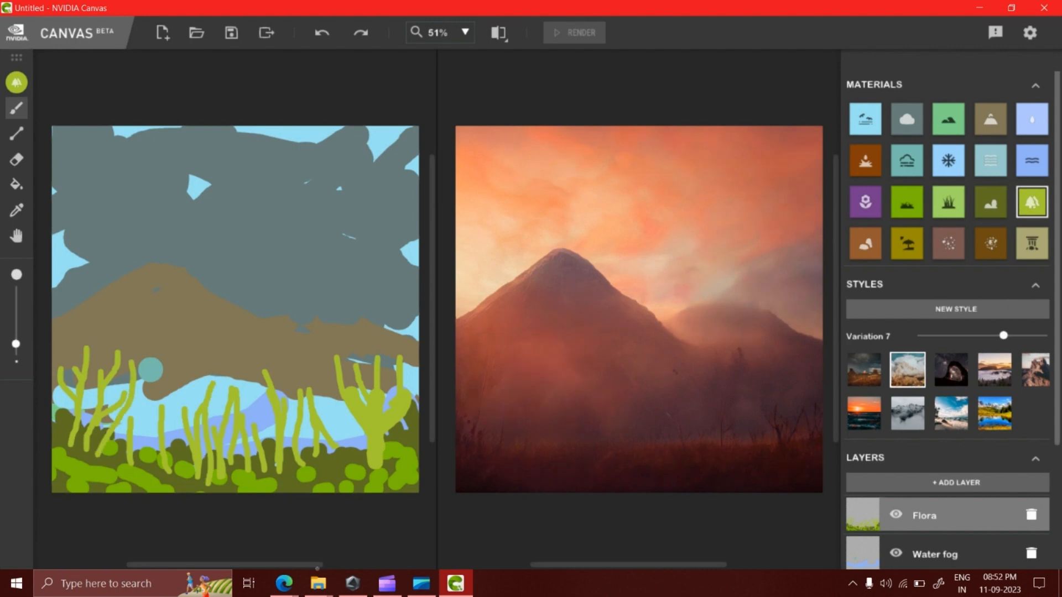
left_click_drag(60, 437, 56, 316)
left_click_drag(55, 430, 62, 341)
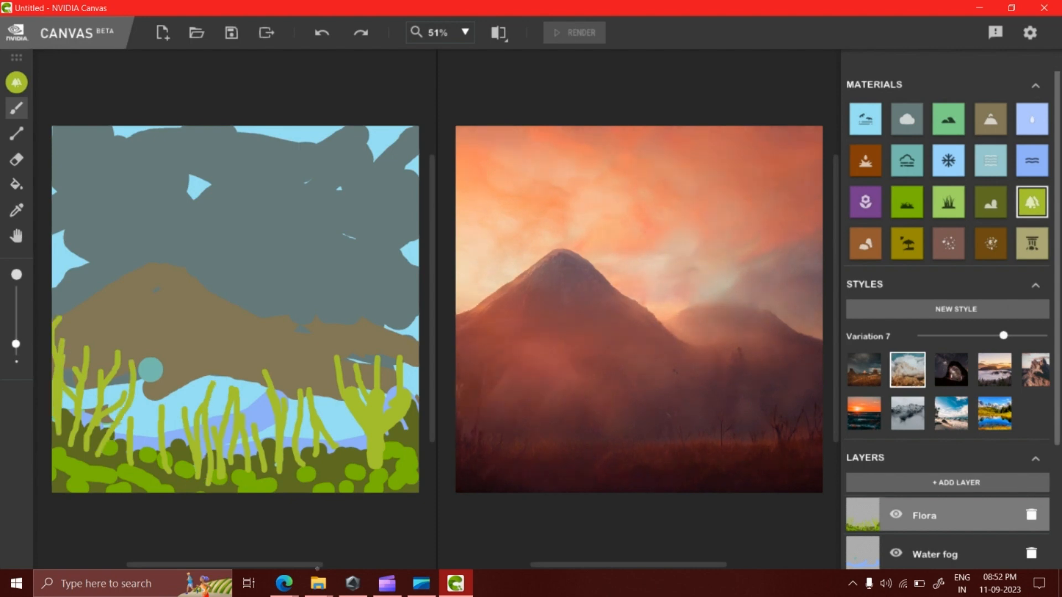
left_click_drag(63, 391, 63, 411)
mouse_move(70, 442)
left_mouse_down()
mouse_move(73, 380)
mouse_move(98, 362)
mouse_move(83, 430)
mouse_move(92, 443)
left_mouse_up()
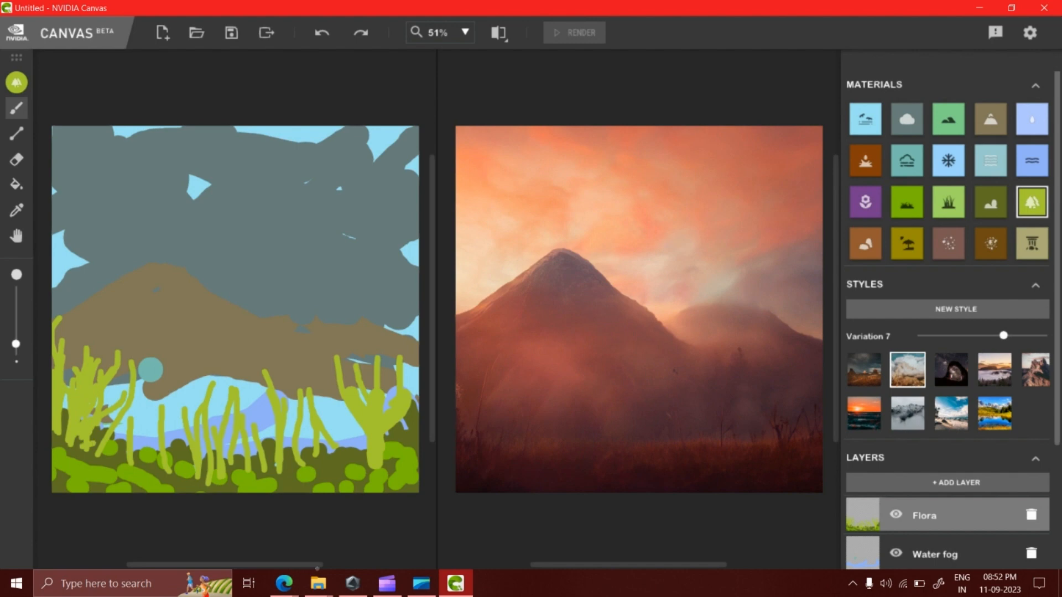
mouse_move(403, 363)
left_mouse_down()
mouse_move(415, 447)
mouse_move(402, 321)
left_mouse_up()
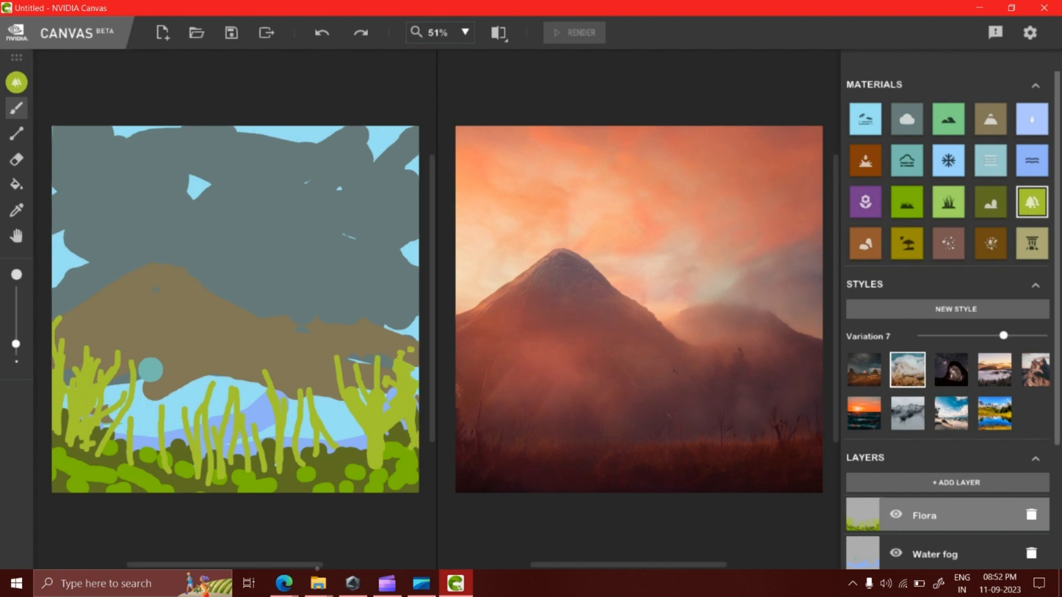
mouse_move(416, 379)
left_mouse_down()
mouse_move(409, 312)
mouse_move(416, 332)
left_mouse_up()
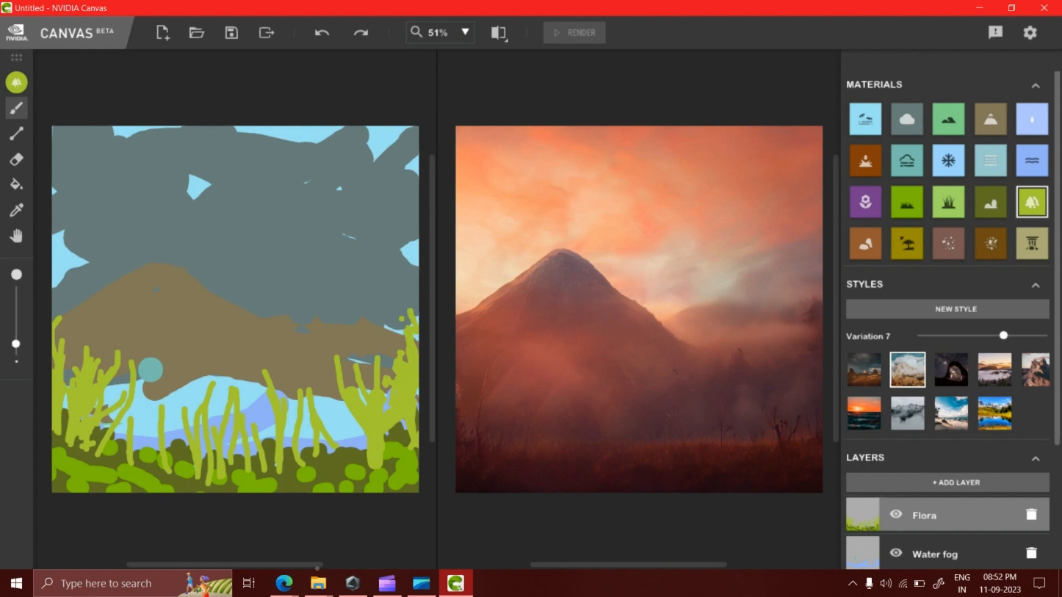
Fill the water area with dense tree strokes and dab treetops along the mountain's lower left slope
mouse_move(364, 382)
left_mouse_down()
mouse_move(332, 414)
mouse_move(307, 415)
mouse_move(260, 443)
left_mouse_up()
mouse_move(185, 412)
left_mouse_down()
mouse_move(153, 407)
mouse_move(148, 382)
mouse_move(155, 408)
mouse_move(168, 388)
mouse_move(201, 378)
mouse_move(226, 382)
left_mouse_up()
mouse_move(303, 437)
left_mouse_down()
mouse_move(311, 409)
mouse_move(355, 438)
mouse_move(361, 424)
left_mouse_up()
left_click_drag(315, 383, 332, 424)
mouse_move(213, 402)
left_mouse_down()
mouse_move(223, 412)
mouse_move(243, 375)
mouse_move(257, 399)
left_mouse_up()
left_click_drag(237, 383, 210, 376)
left_click(177, 370)
left_click(168, 361)
left_click(105, 365)
mouse_move(137, 367)
left_mouse_down()
mouse_move(160, 354)
mouse_move(140, 374)
mouse_move(195, 384)
left_mouse_up()
left_click(82, 357)
left_click(71, 357)
left_click(81, 365)
left_click(95, 357)
left_click(172, 376)
left_click_drag(213, 397, 220, 387)
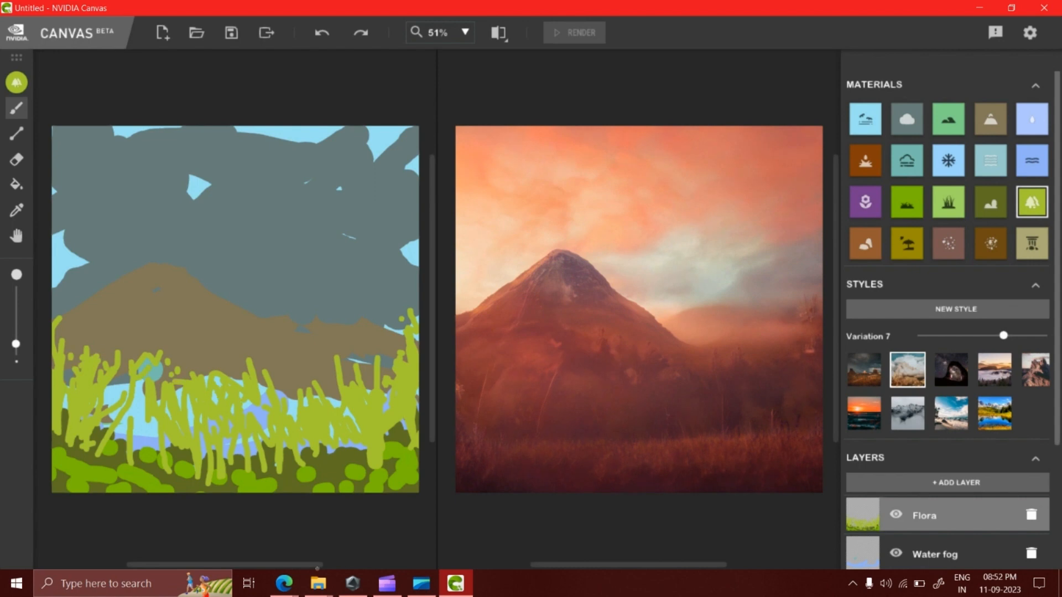
Thicken the tree belt toward the right, then back across to the left edge and down into the lower-left foreground
mouse_move(288, 405)
left_mouse_down()
mouse_move(343, 383)
mouse_move(387, 389)
left_mouse_up()
mouse_move(337, 374)
left_mouse_down()
mouse_move(365, 381)
mouse_move(305, 370)
mouse_move(291, 382)
left_mouse_up()
left_click_drag(331, 376, 367, 373)
left_click_drag(381, 362, 381, 384)
left_click_drag(390, 370, 390, 378)
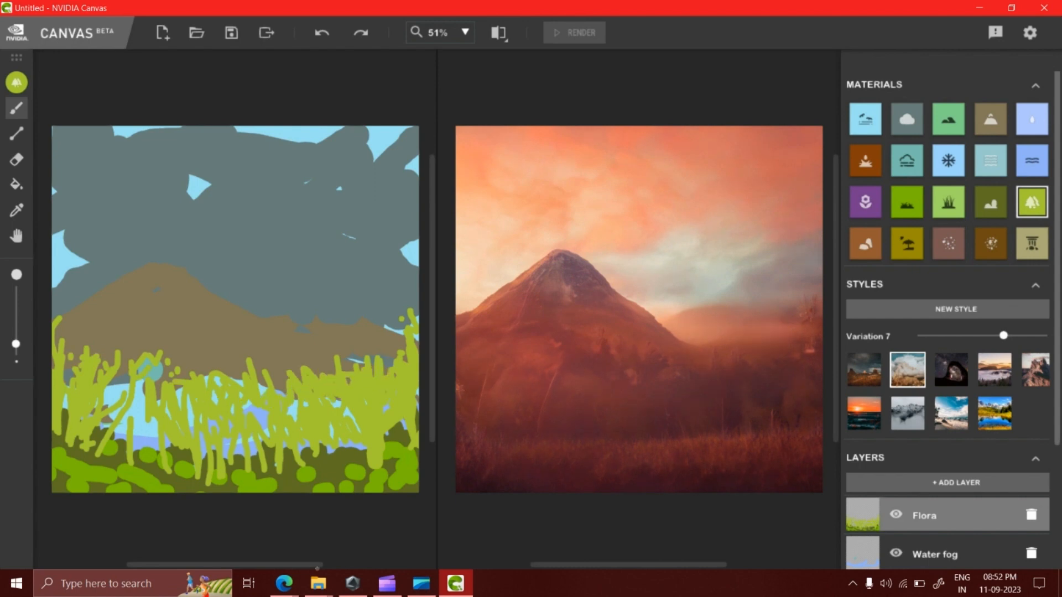
mouse_move(392, 429)
left_mouse_down()
mouse_move(239, 441)
mouse_move(145, 412)
mouse_move(123, 387)
mouse_move(64, 407)
mouse_move(60, 330)
left_mouse_up()
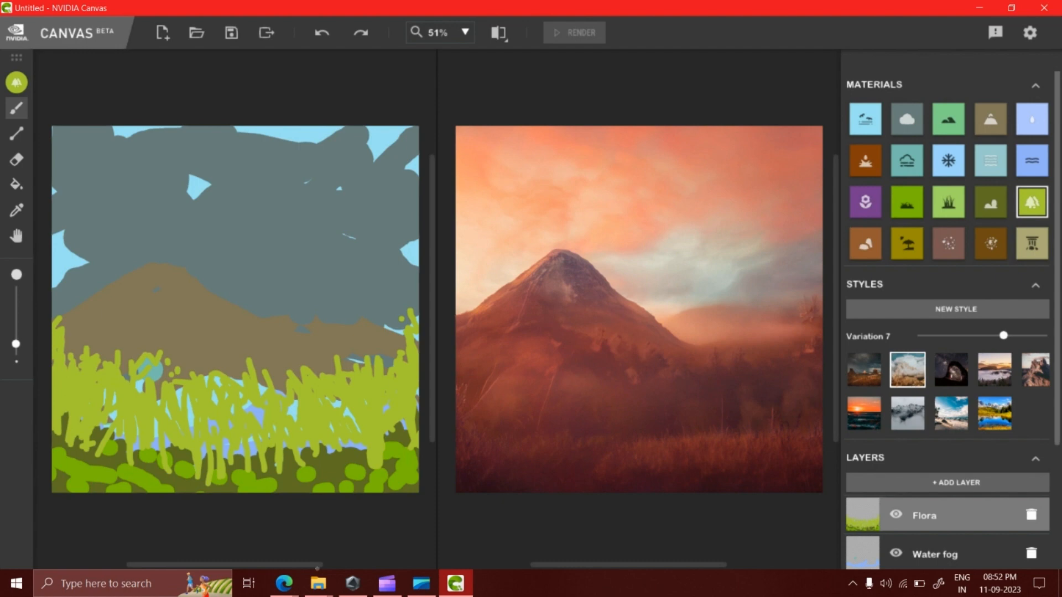
left_click_drag(66, 365, 83, 333)
mouse_move(81, 438)
left_mouse_down()
mouse_move(64, 464)
mouse_move(85, 487)
mouse_move(119, 447)
mouse_move(138, 489)
left_mouse_up()
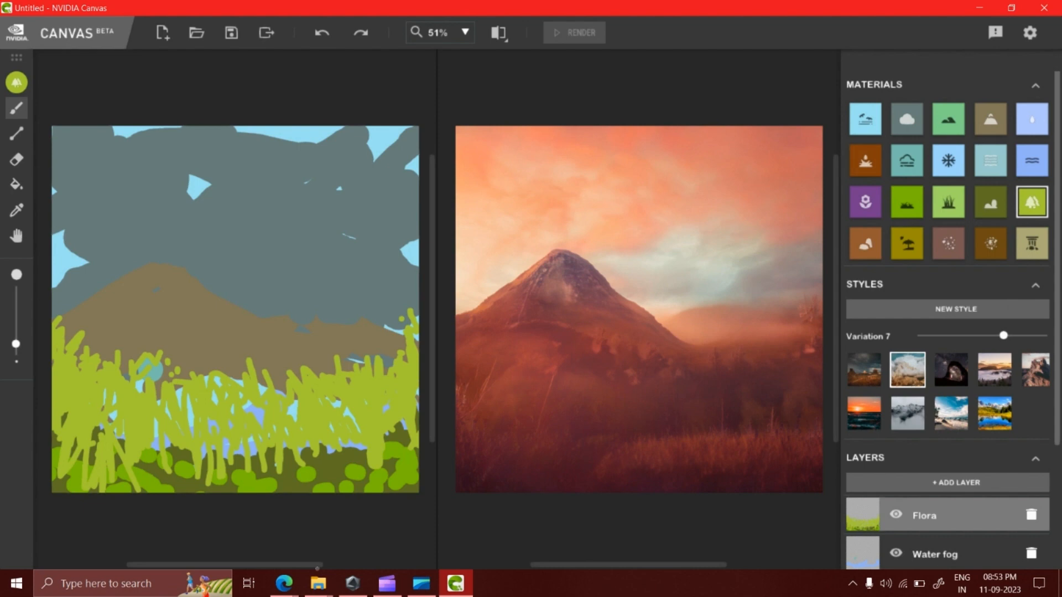
With the flower material selected, add a new layer named Flora and rename the old Flora layer Trees
left_click(865, 202)
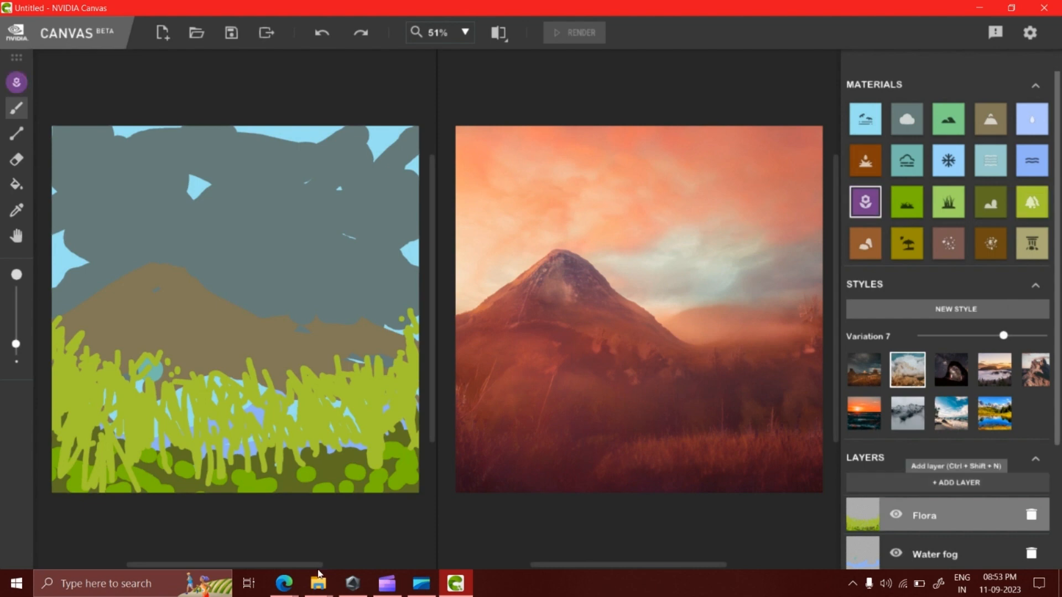
left_click(959, 482)
key("Tab")
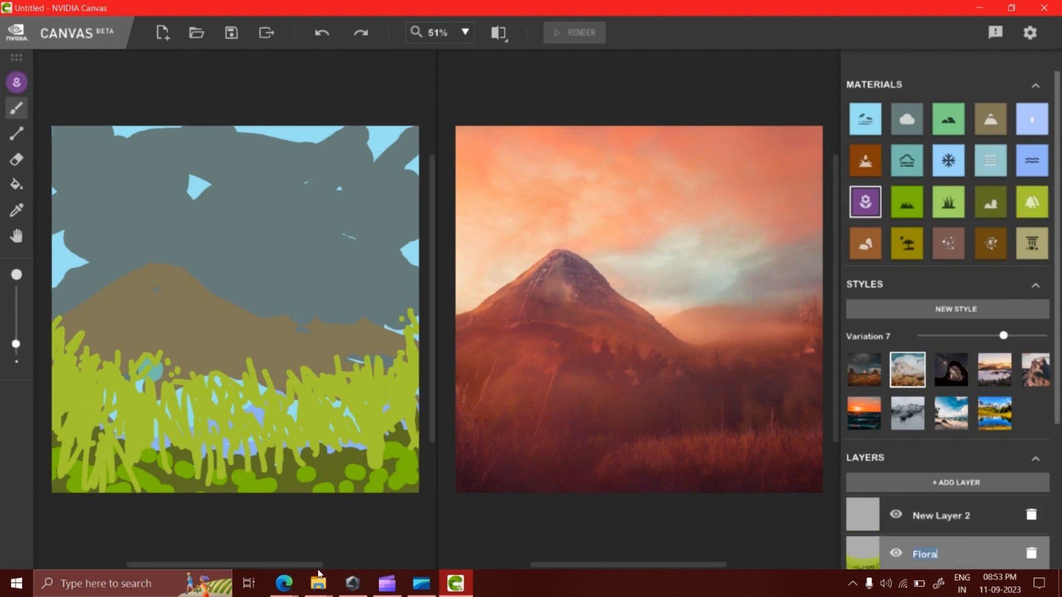
type("TreesF")
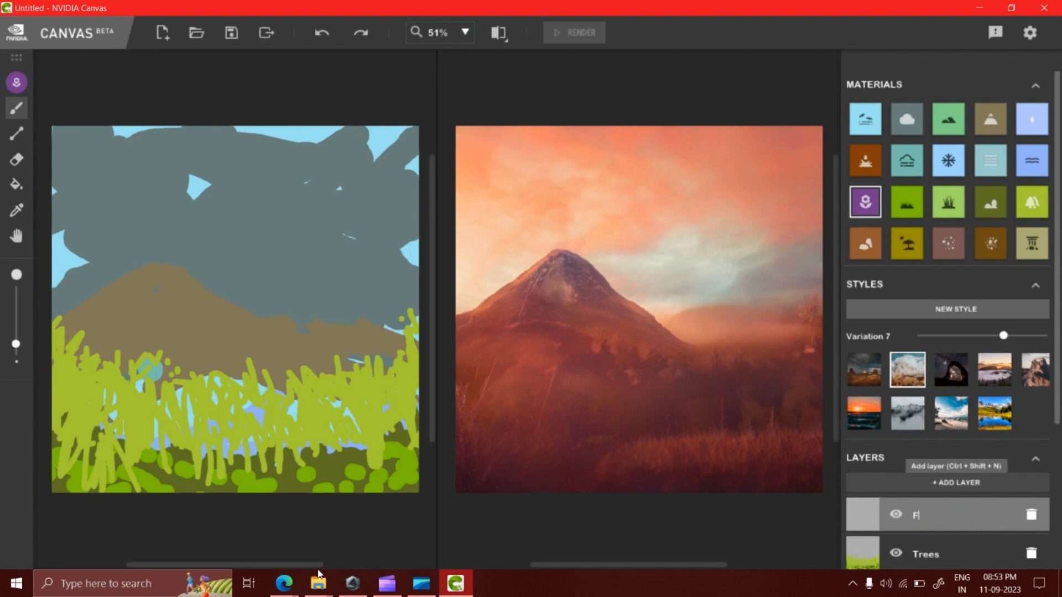
type("loral")
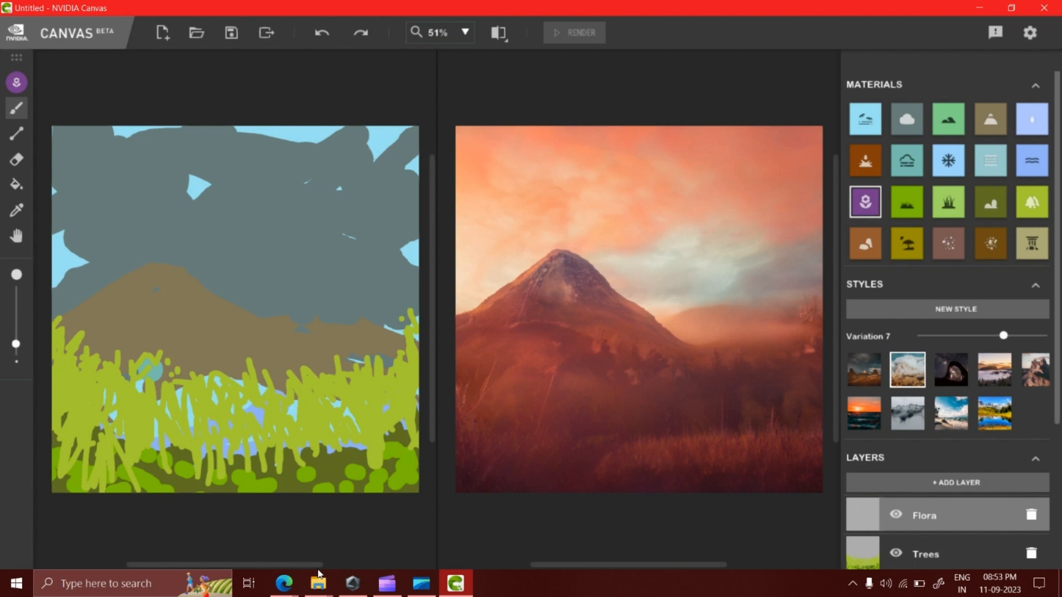
Paint a fan of flower stems spreading from the lower-right corner on the new Flora layer
left_click_drag(414, 491, 395, 384)
left_click_drag(415, 468, 409, 385)
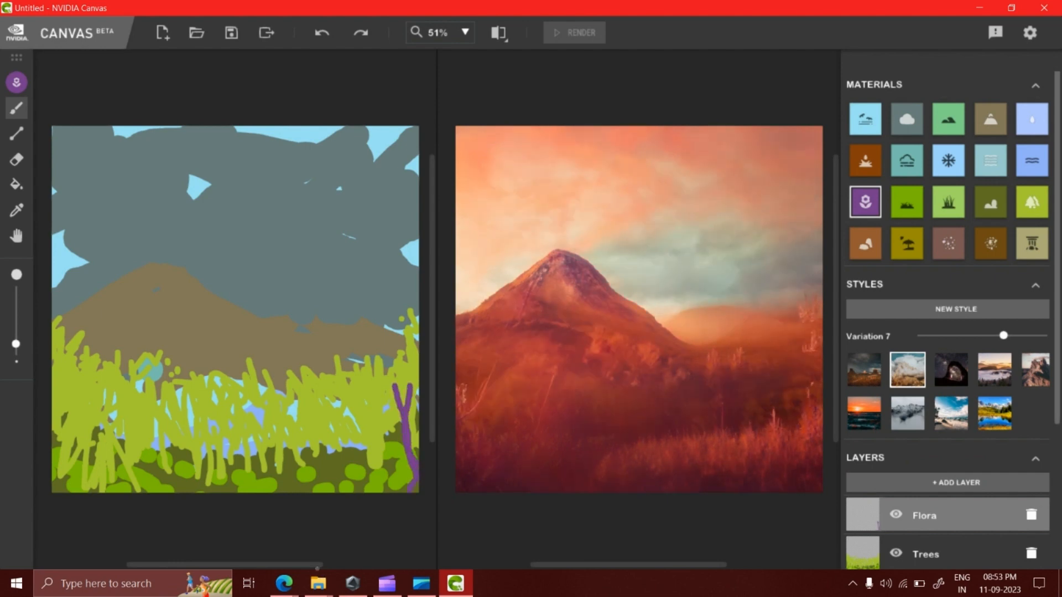
left_click_drag(401, 428, 366, 373)
mouse_move(402, 444)
left_mouse_down()
mouse_move(345, 427)
mouse_move(385, 376)
left_mouse_up()
left_click_drag(414, 434, 416, 368)
left_click_drag(411, 428, 418, 392)
mouse_move(410, 449)
left_mouse_down()
mouse_move(415, 420)
mouse_move(359, 435)
left_mouse_up()
left_click_drag(410, 476, 379, 441)
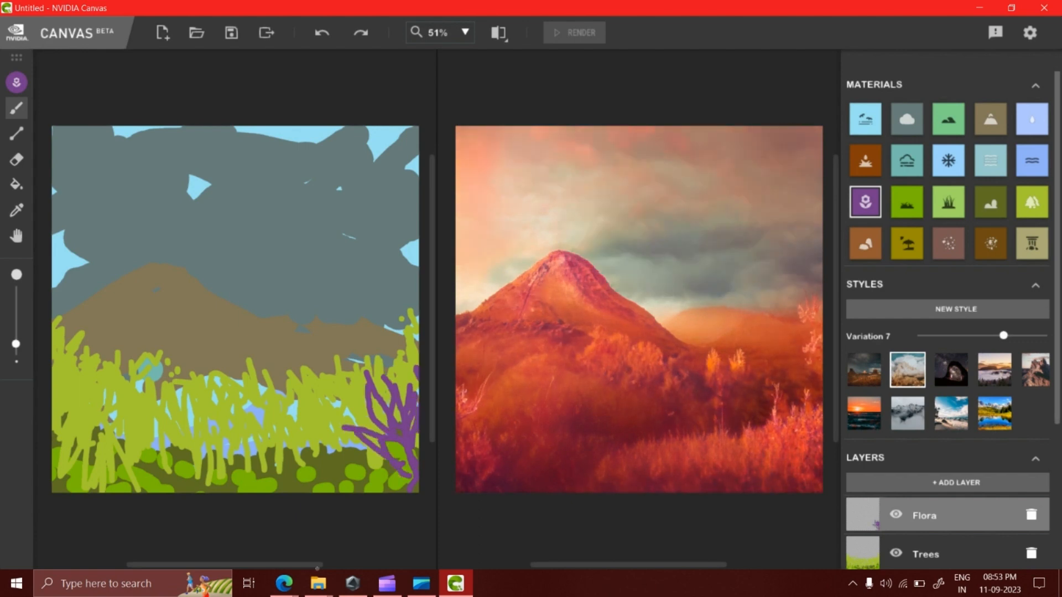
Cover the foreground along the bottom edge with flower strokes, building up a tall clump at the left
left_click_drag(402, 477, 361, 451)
mouse_move(403, 479)
left_mouse_down()
mouse_move(378, 428)
mouse_move(323, 441)
mouse_move(347, 477)
mouse_move(341, 490)
left_mouse_up()
mouse_move(352, 490)
left_mouse_down()
mouse_move(358, 462)
mouse_move(362, 490)
left_mouse_up()
left_click_drag(306, 465, 306, 485)
left_click_drag(291, 490, 284, 451)
mouse_move(239, 438)
left_mouse_down()
mouse_move(226, 477)
mouse_move(205, 490)
left_mouse_up()
mouse_move(185, 470)
left_mouse_down()
mouse_move(181, 491)
mouse_move(181, 481)
left_mouse_up()
left_click_drag(173, 467, 161, 490)
left_click_drag(143, 475, 145, 490)
left_click_drag(135, 479, 121, 490)
mouse_move(89, 455)
left_mouse_down()
mouse_move(80, 484)
mouse_move(62, 478)
left_mouse_up()
left_click_drag(73, 435, 54, 480)
mouse_move(73, 421)
left_mouse_down()
mouse_move(54, 461)
mouse_move(54, 428)
left_mouse_up()
left_click_drag(72, 433, 67, 485)
mouse_move(82, 453)
left_mouse_down()
mouse_move(71, 491)
mouse_move(82, 490)
left_mouse_up()
left_click_drag(93, 466, 95, 490)
mouse_move(103, 461)
left_mouse_down()
mouse_move(110, 491)
mouse_move(138, 460)
mouse_move(272, 485)
mouse_move(282, 451)
mouse_move(303, 473)
mouse_move(319, 443)
mouse_move(381, 481)
mouse_move(396, 476)
mouse_move(393, 442)
mouse_move(403, 482)
mouse_move(411, 475)
left_mouse_up()
mouse_move(327, 427)
left_mouse_down()
mouse_move(314, 457)
mouse_move(251, 486)
mouse_move(188, 466)
mouse_move(102, 470)
mouse_move(104, 421)
mouse_move(58, 379)
mouse_move(59, 432)
mouse_move(72, 428)
mouse_move(58, 475)
mouse_move(273, 444)
left_mouse_up()
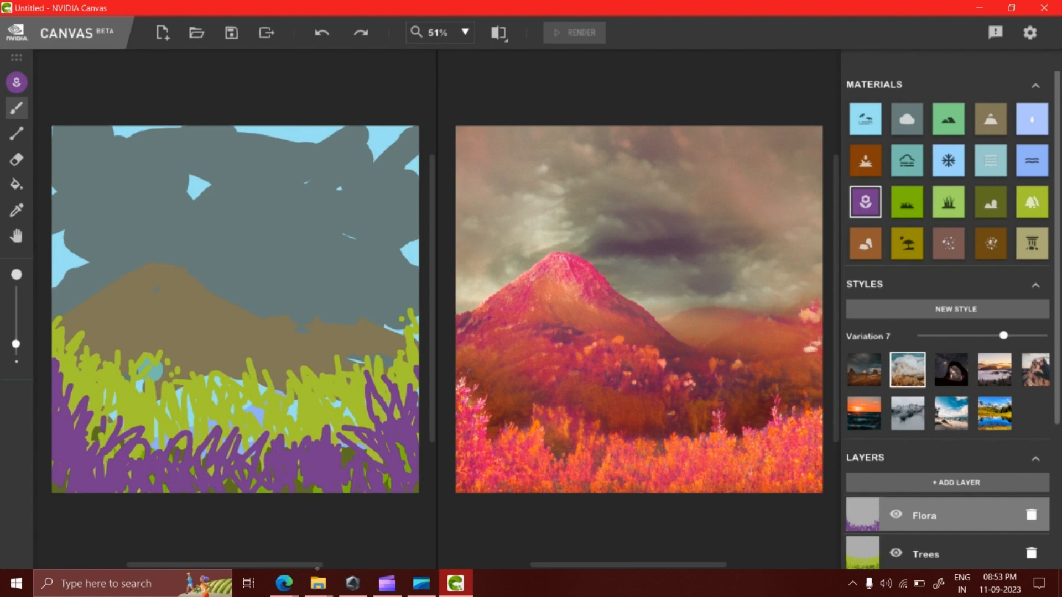
Extend taller flower stems upward into the tree belt from the right edge across to the left
mouse_move(417, 442)
left_mouse_down()
mouse_move(413, 365)
mouse_move(405, 400)
left_mouse_up()
mouse_move(372, 459)
left_mouse_down()
mouse_move(324, 414)
mouse_move(288, 423)
mouse_move(186, 394)
left_mouse_up()
mouse_move(170, 400)
left_mouse_down()
mouse_move(175, 373)
mouse_move(153, 437)
mouse_move(177, 370)
mouse_move(124, 439)
mouse_move(94, 428)
mouse_move(101, 379)
mouse_move(63, 351)
left_mouse_up()
mouse_move(88, 409)
left_mouse_down()
mouse_move(101, 397)
mouse_move(137, 414)
left_mouse_up()
mouse_move(143, 436)
left_mouse_down()
mouse_move(150, 412)
mouse_move(172, 429)
mouse_move(221, 408)
mouse_move(237, 379)
left_mouse_up()
mouse_move(260, 438)
left_mouse_down()
mouse_move(274, 393)
mouse_move(288, 406)
left_mouse_up()
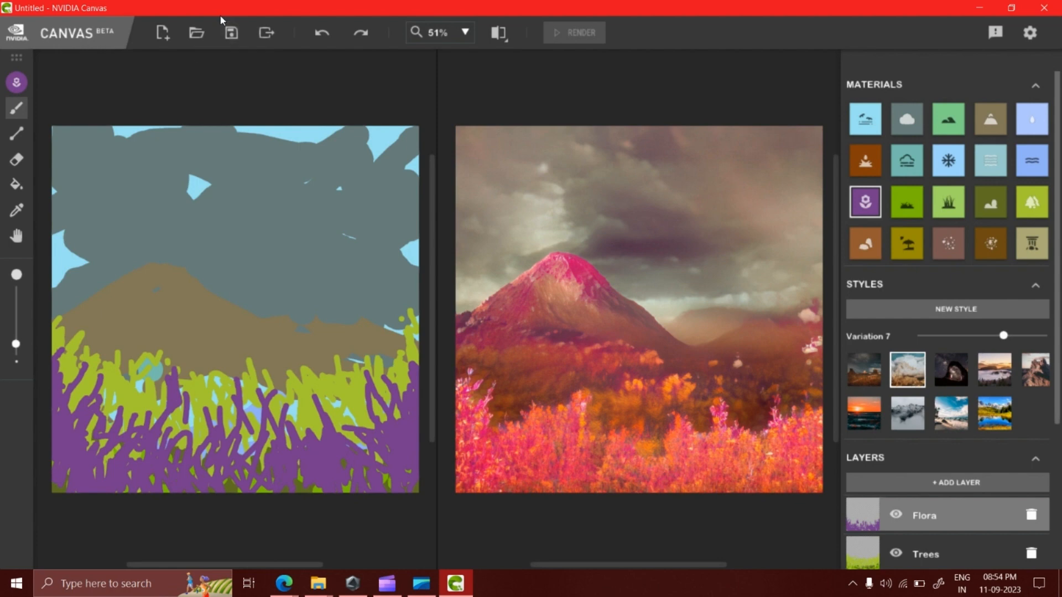
Save the project to the Desktop as a CAN file named Matte wallpaper fantasy
left_click(230, 33)
left_click(208, 296)
left_click(155, 277)
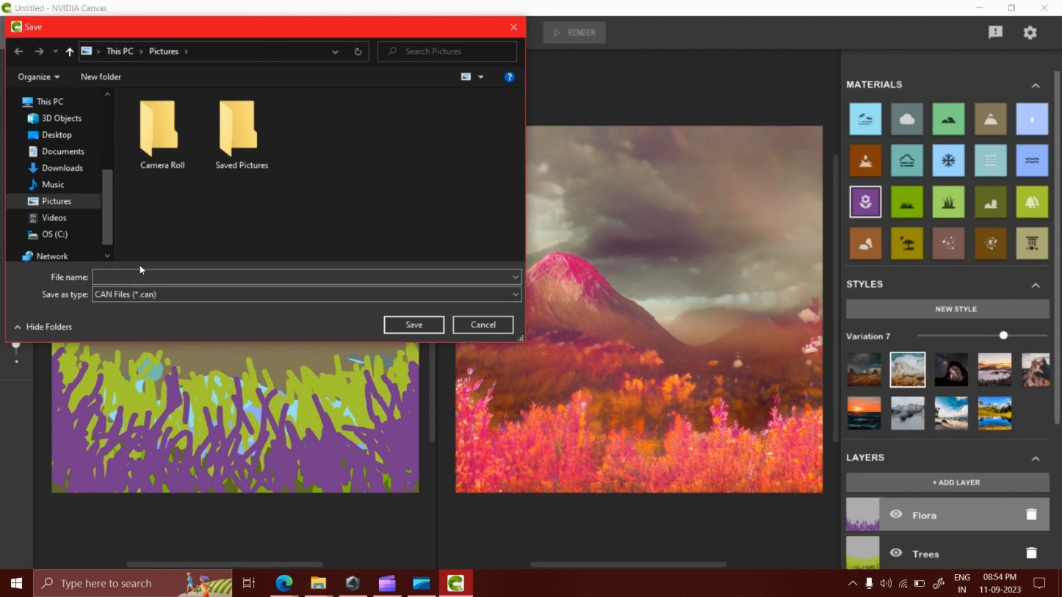
type("M")
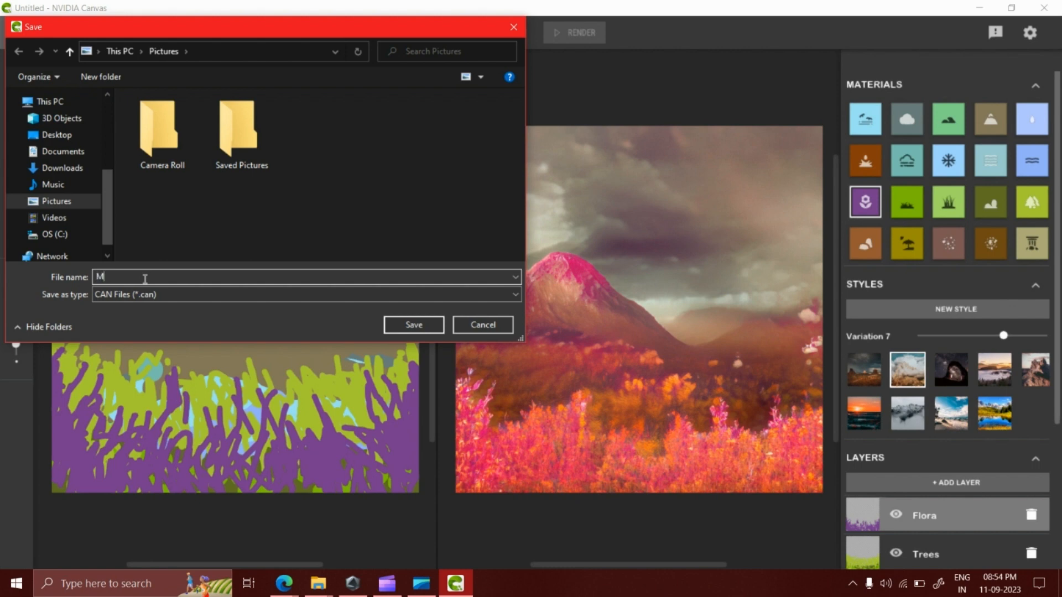
type("atte ")
type("wak")
type("per ")
type("fanta")
type("sy")
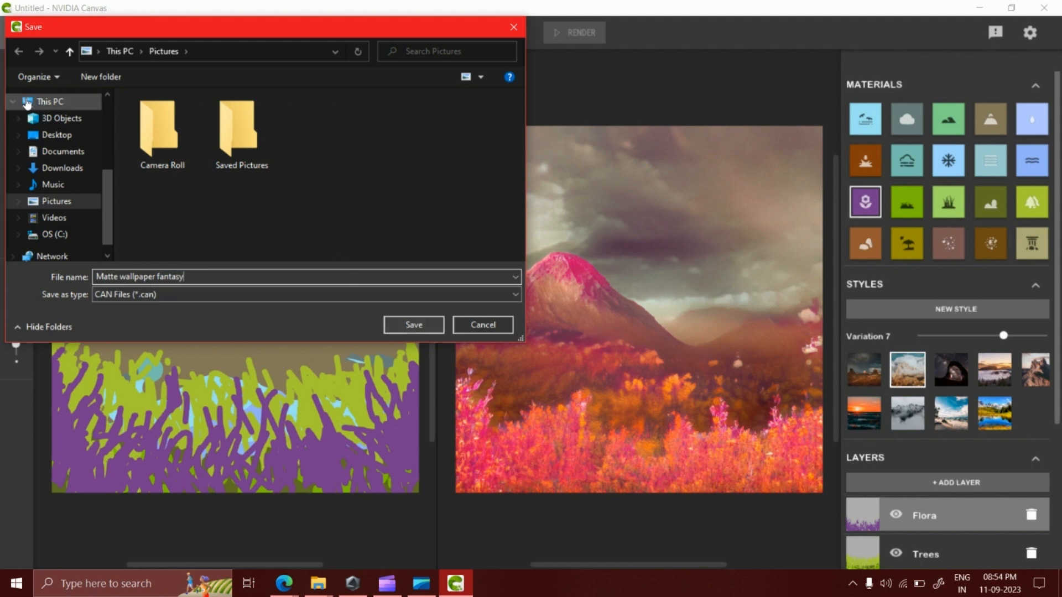
left_click(51, 136)
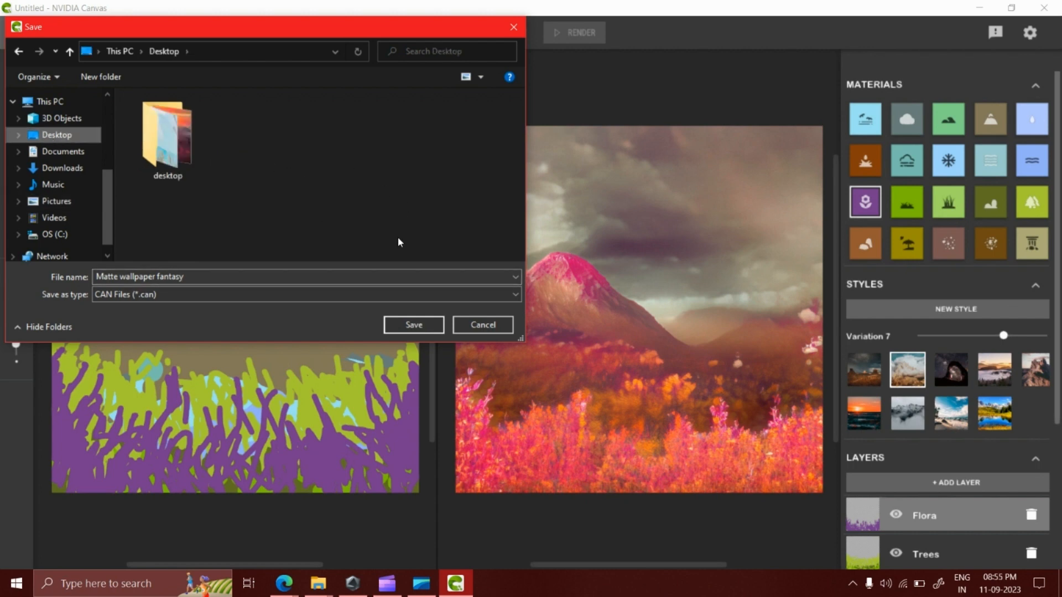
left_click(418, 330)
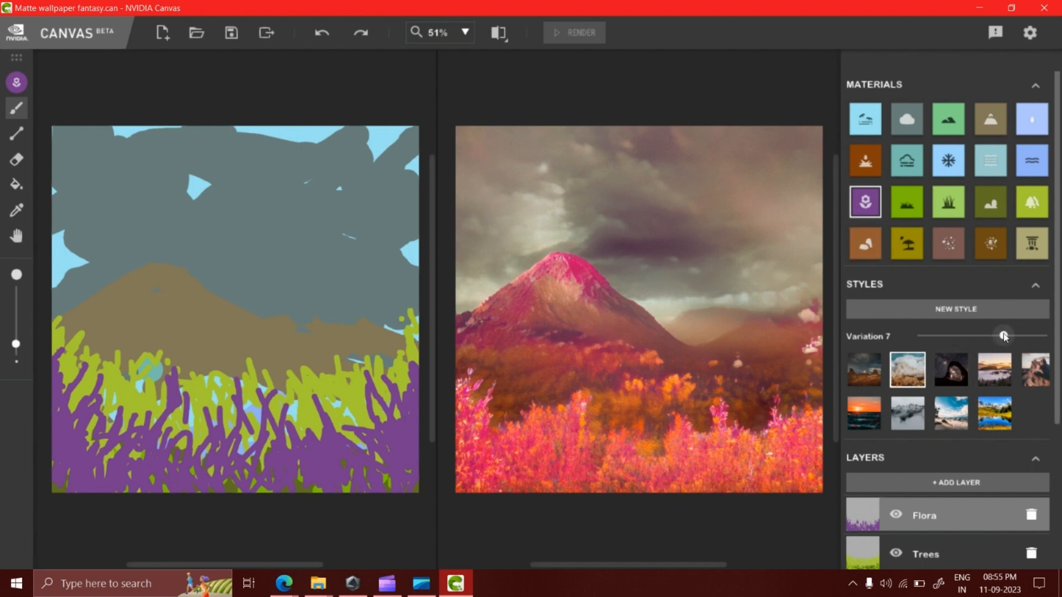
Compare Variations 1 and 6 of the pale rocky mountain style against Variation 7, returning to Variation 7
left_click_drag(1002, 336, 900, 336)
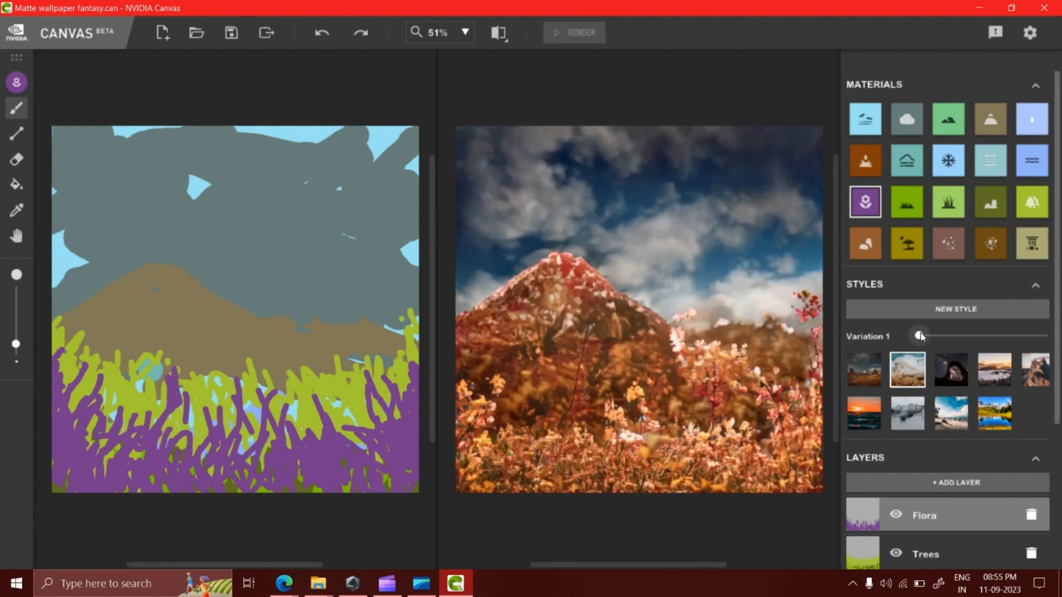
left_click_drag(919, 336, 993, 340)
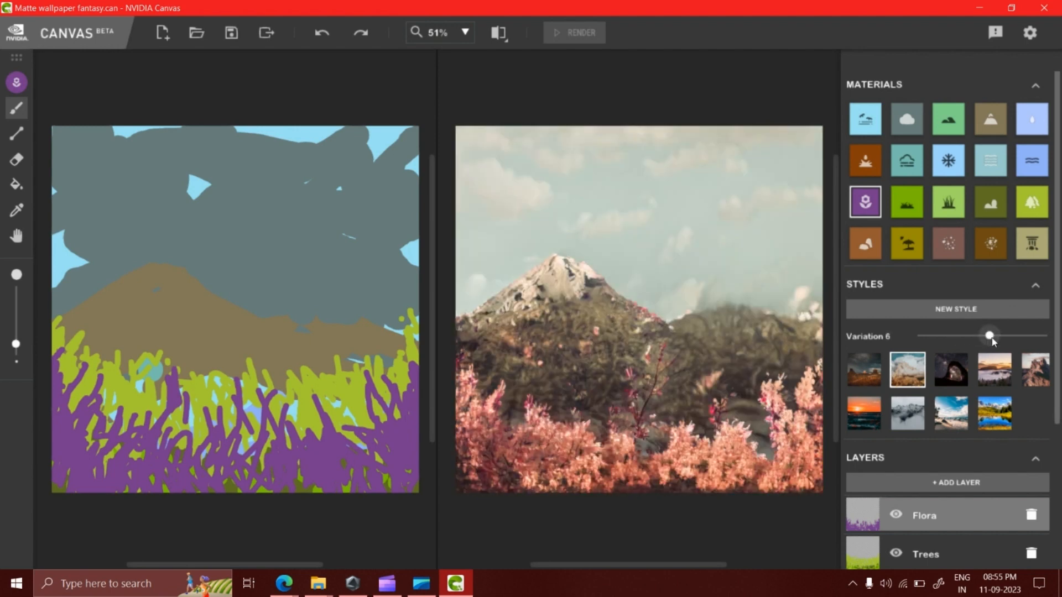
left_click(1003, 338)
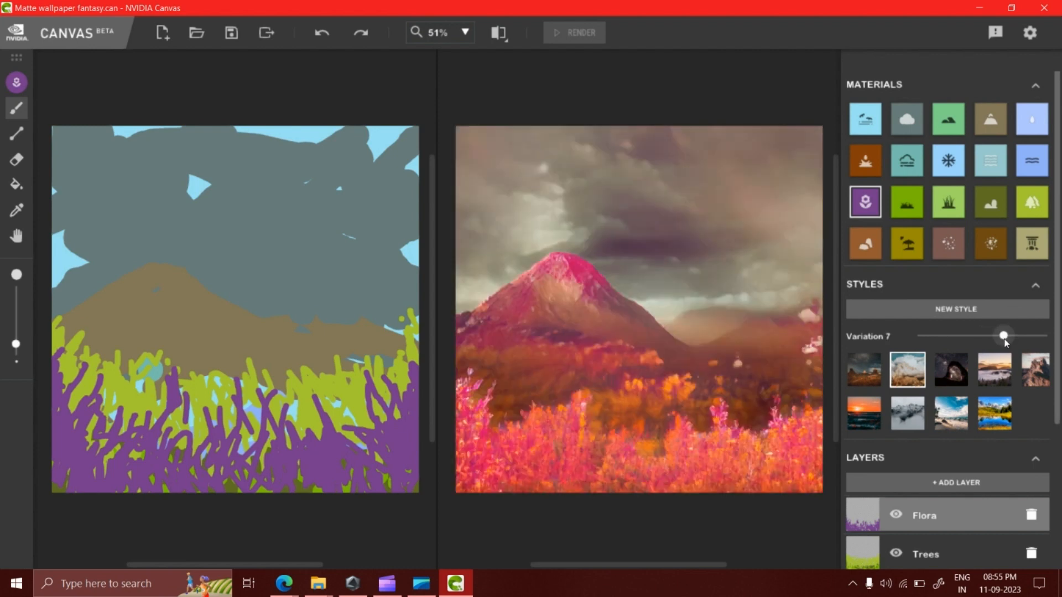
mouse_move(1005, 338)
left_mouse_down()
mouse_move(1048, 341)
mouse_move(971, 343)
mouse_move(1004, 346)
left_mouse_up()
Preview the landscape in the dark mountain, pale mountain, night cave, misty sunrise, red rock and ocean sunset styles
left_click(866, 374)
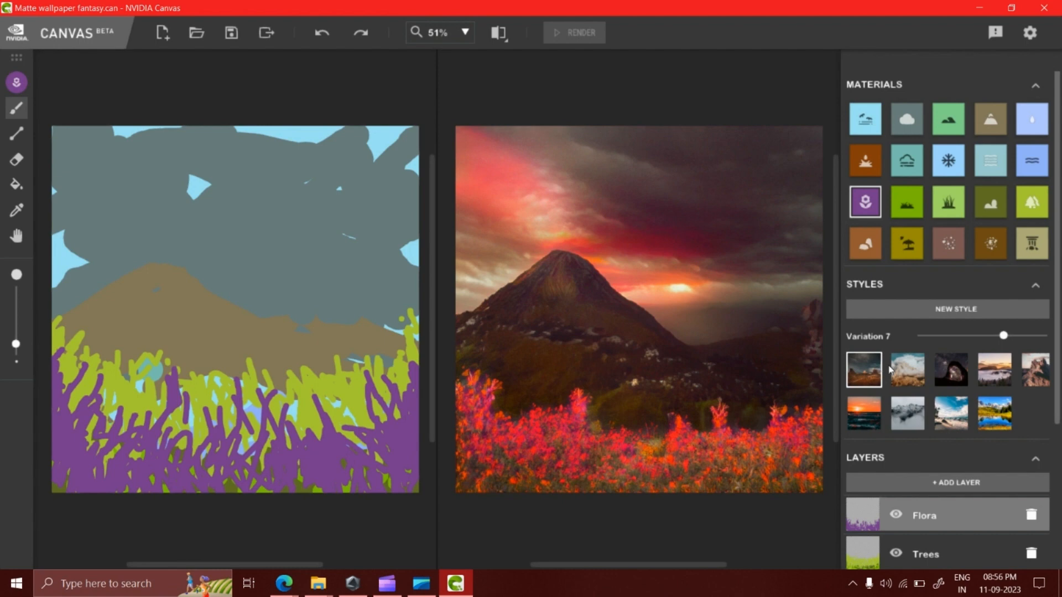
left_click(912, 369)
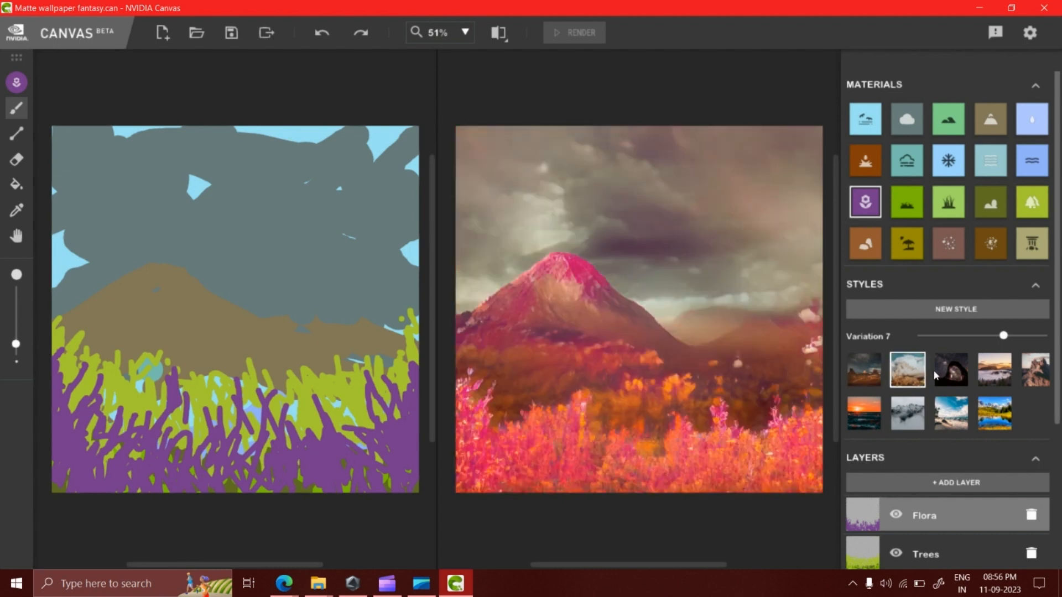
left_click(947, 376)
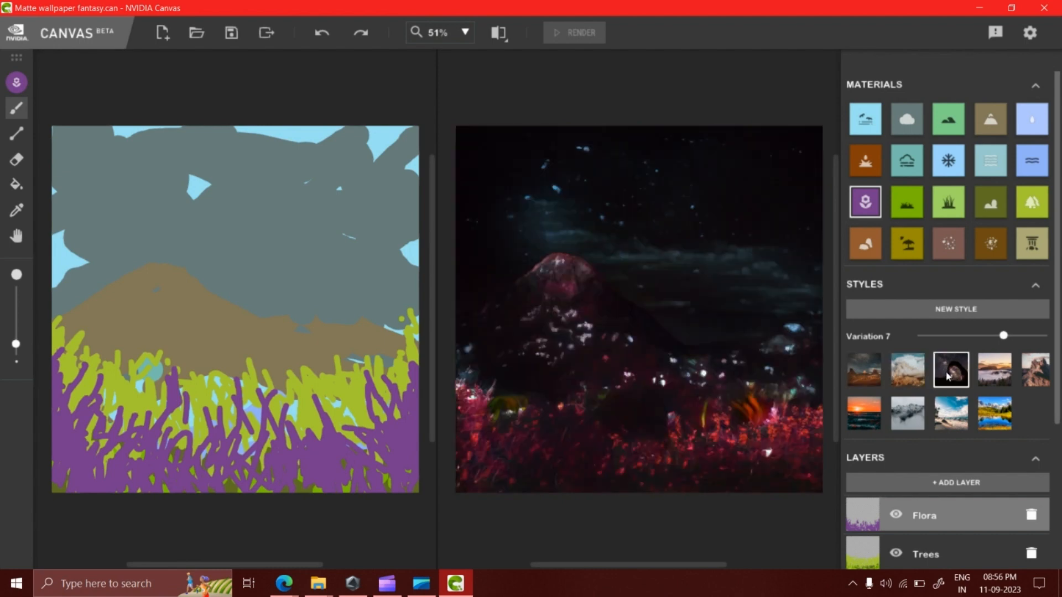
left_click(992, 377)
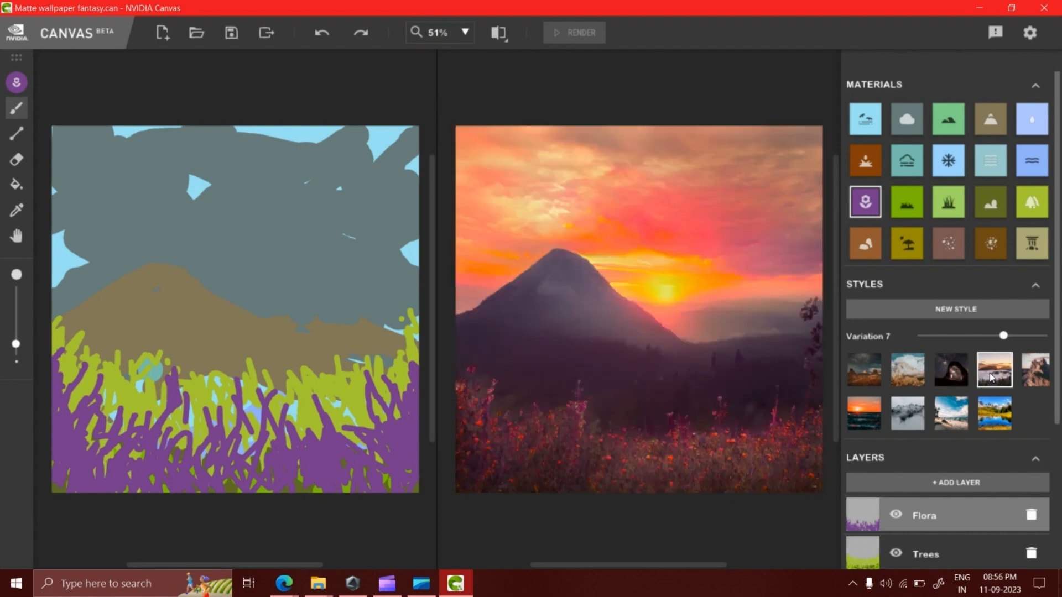
left_click(1038, 382)
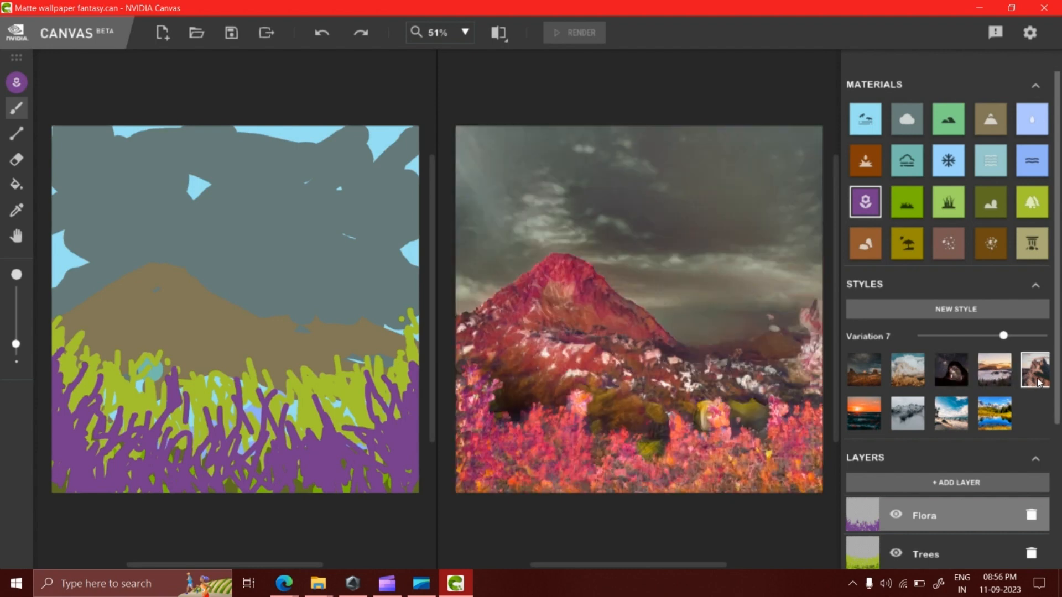
left_click(869, 425)
Try the foggy snow mountain style across its variations, plus the cloudy beach and blue lake styles at Variation 7
left_click(903, 418)
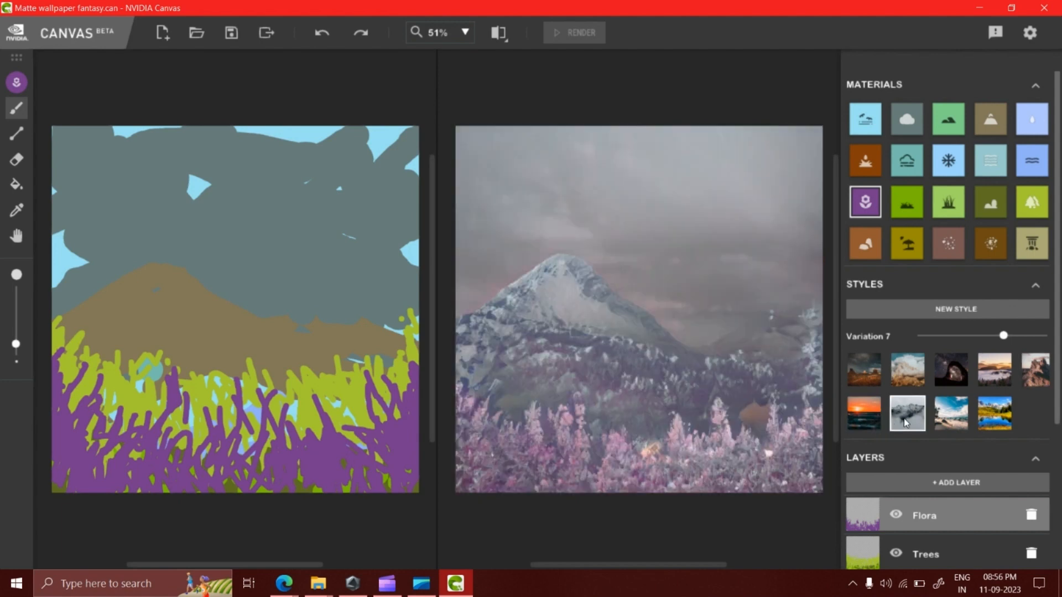
left_click(974, 335)
left_click_drag(973, 339, 1008, 343)
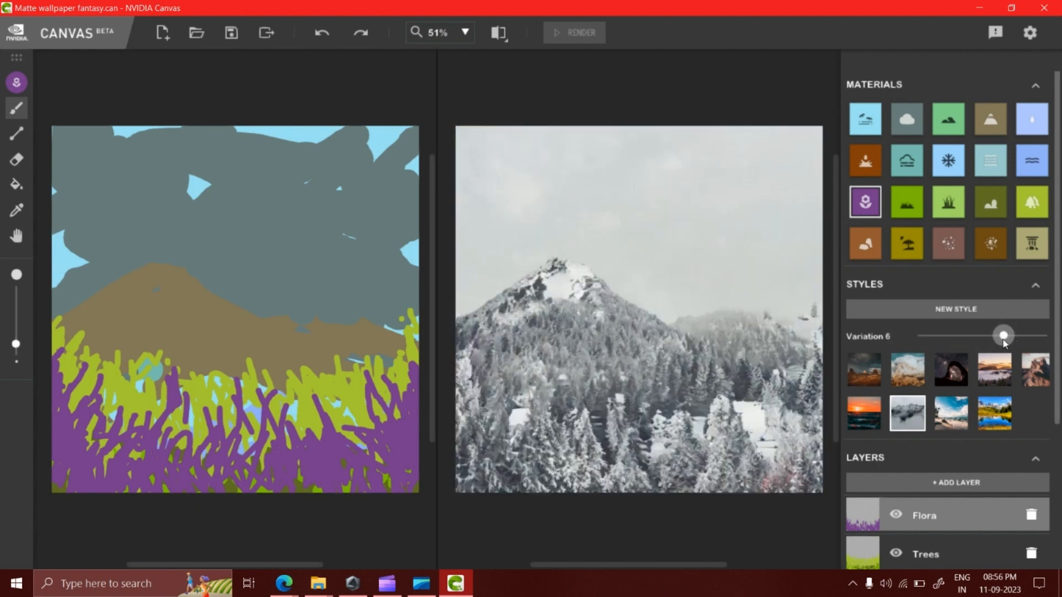
left_click(945, 427)
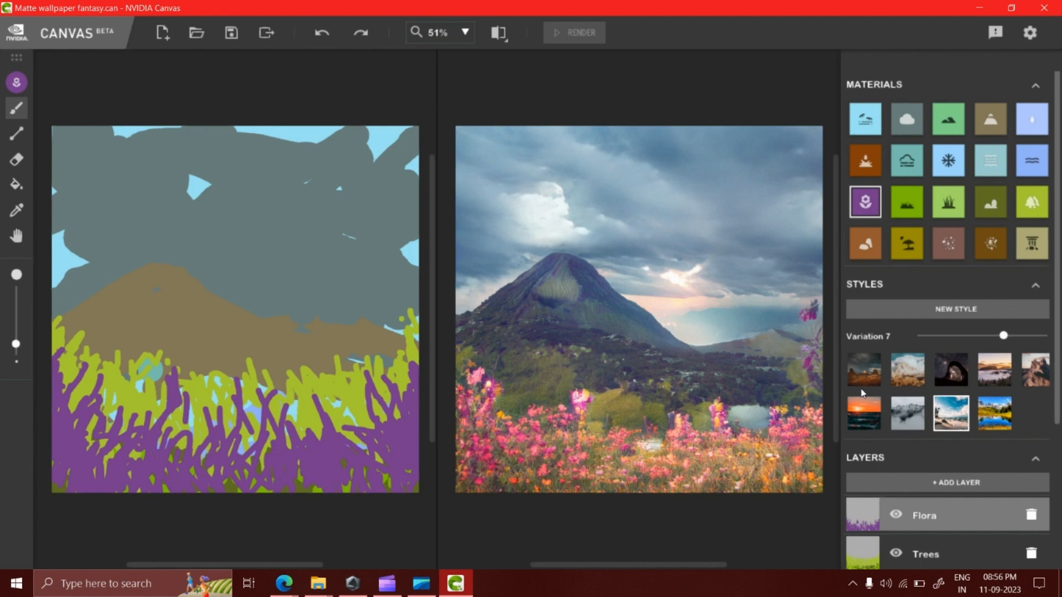
left_click(993, 423)
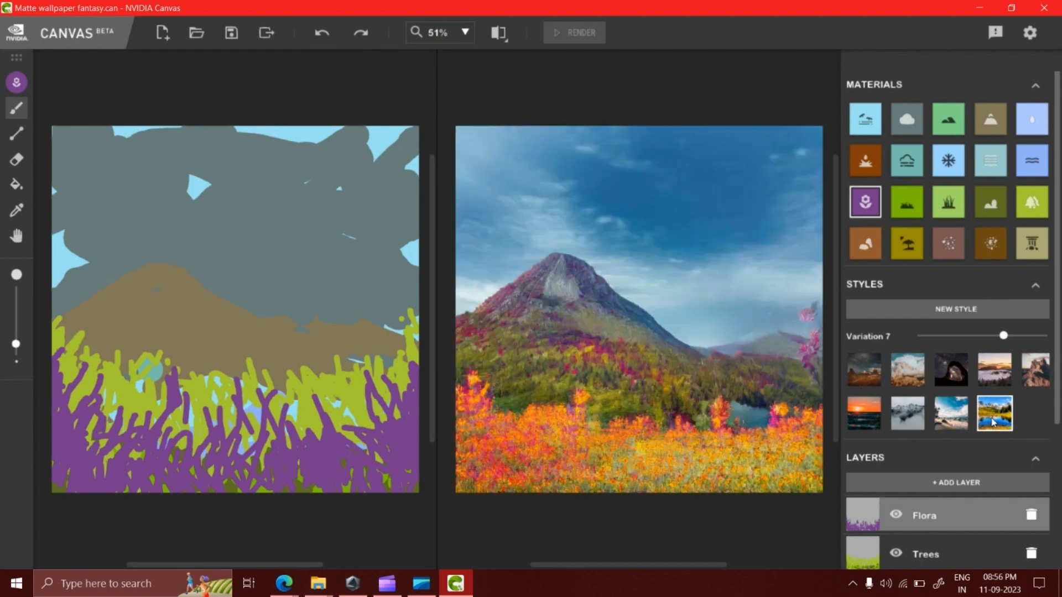
Compare the pale mountain, red rock and misty sunrise styles, settling on the misty sunrise style at Variation 7
left_click(908, 384)
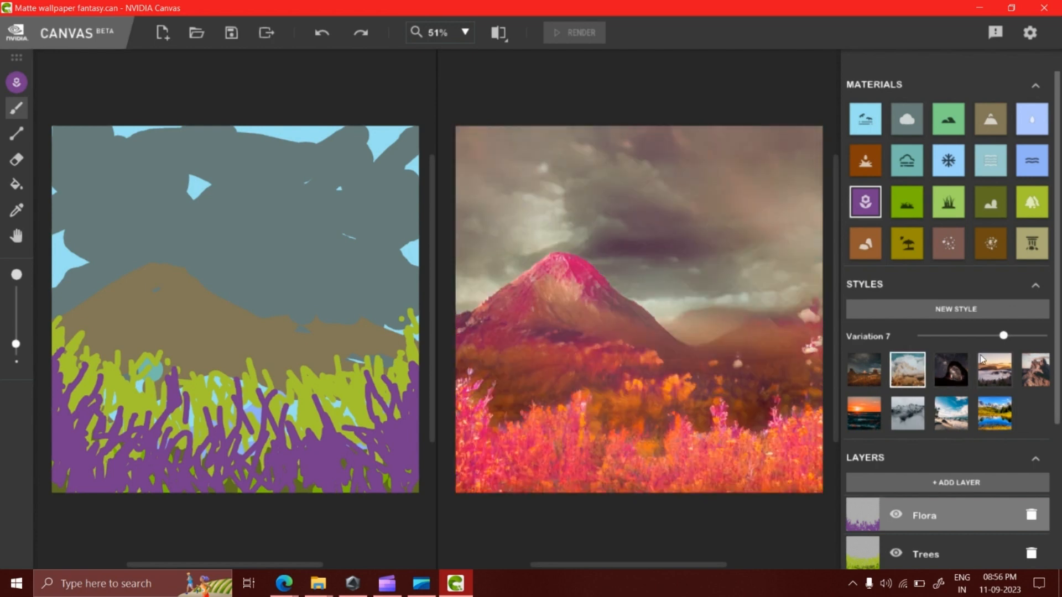
left_click(1037, 369)
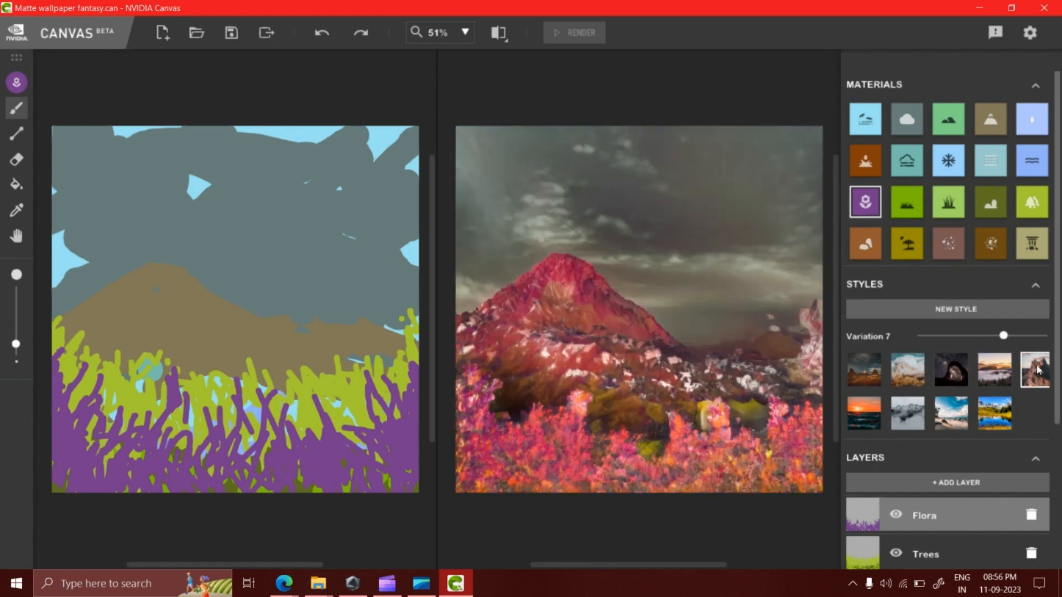
left_click(999, 379)
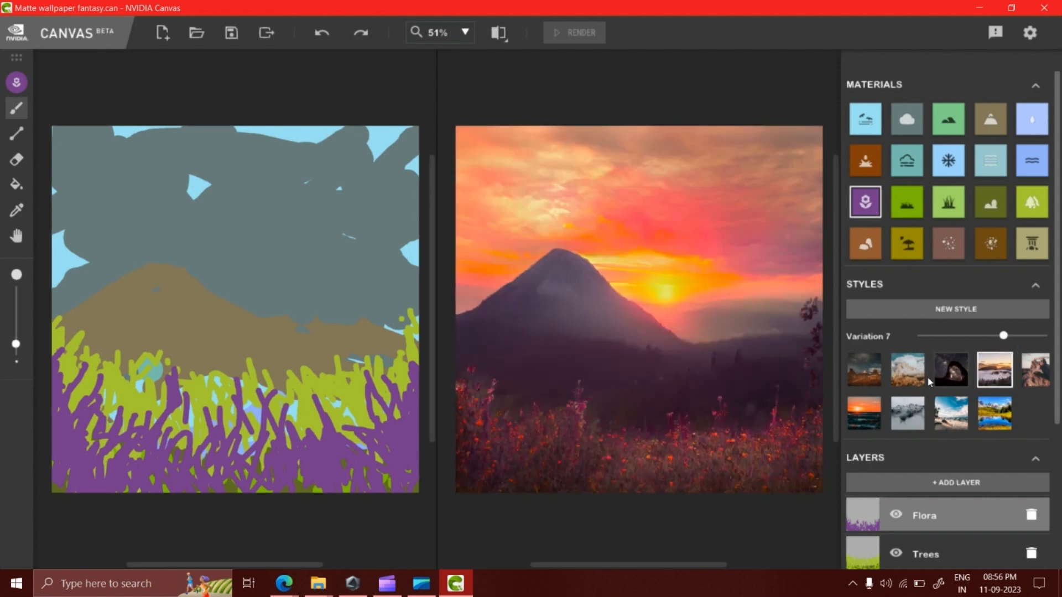
left_click(904, 378)
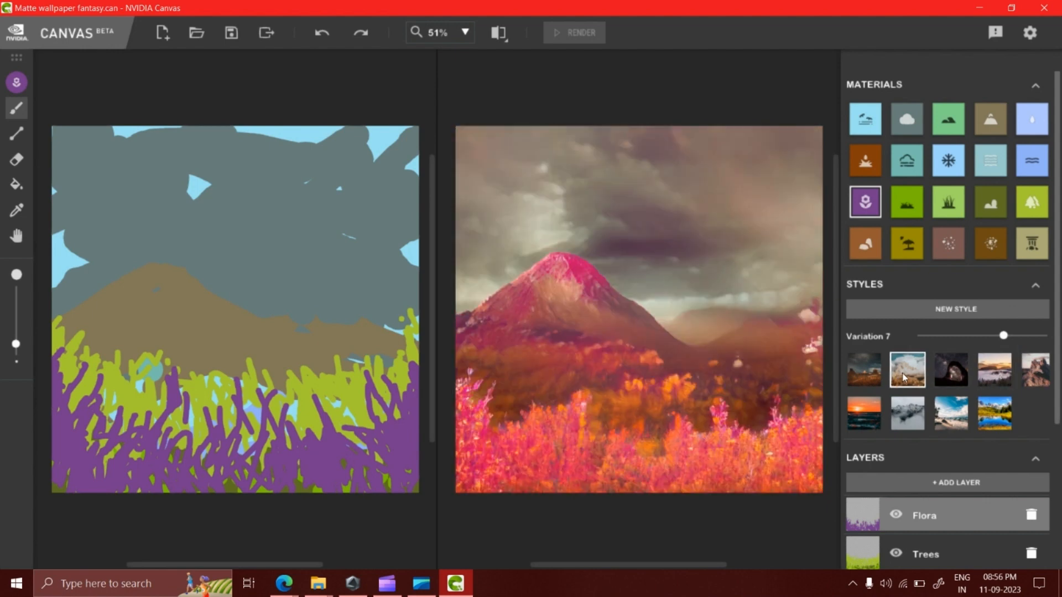
left_click(1005, 374)
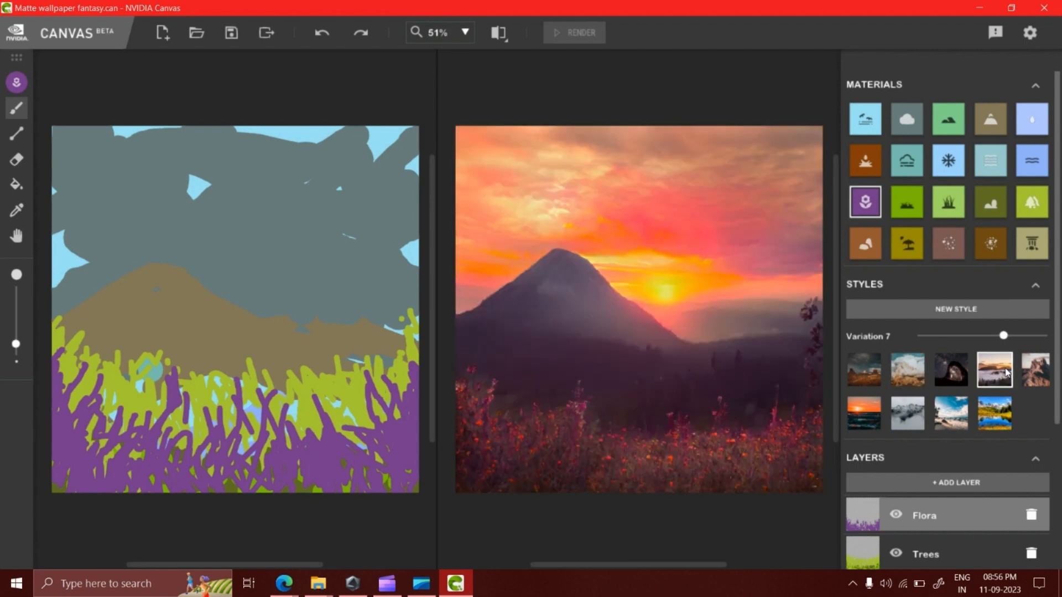
left_click(912, 374)
left_click(1006, 375)
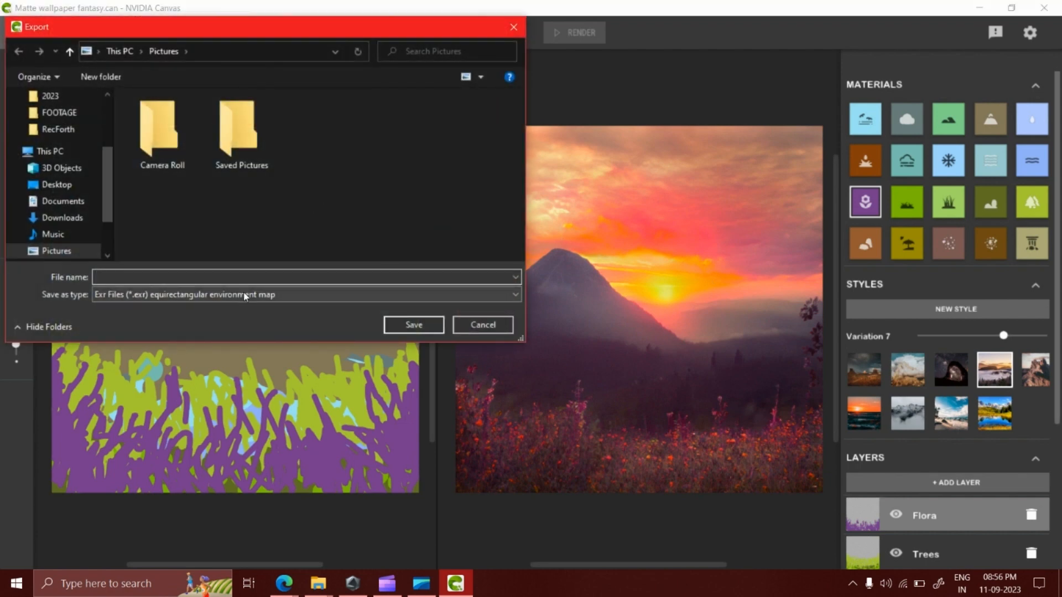
Dismiss the export dialog and try the canvas zoom at 70% and 50%
left_click(478, 325)
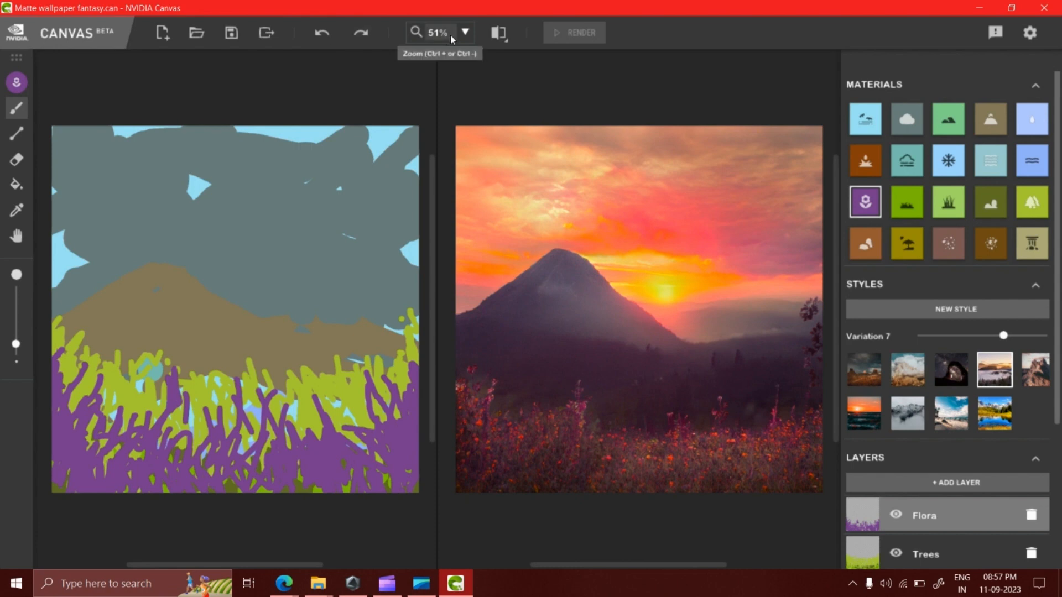
left_click(466, 32)
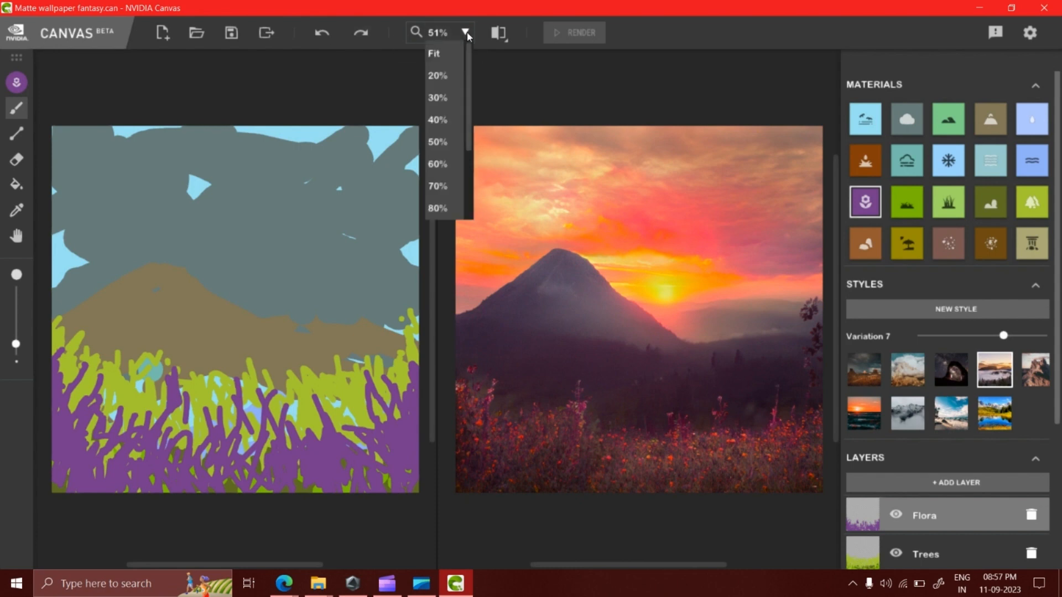
left_click(438, 186)
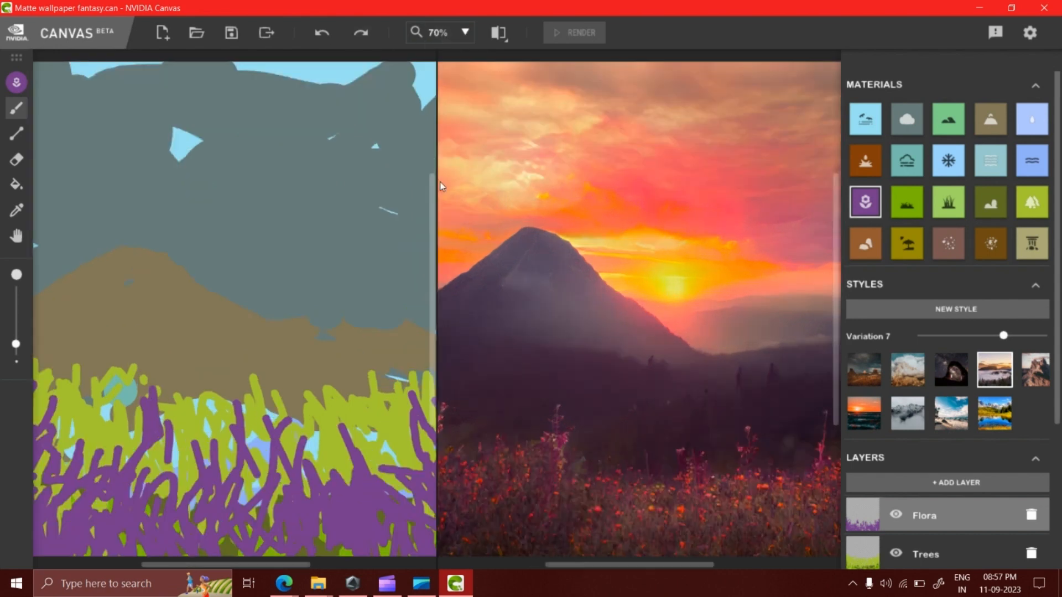
left_click(463, 33)
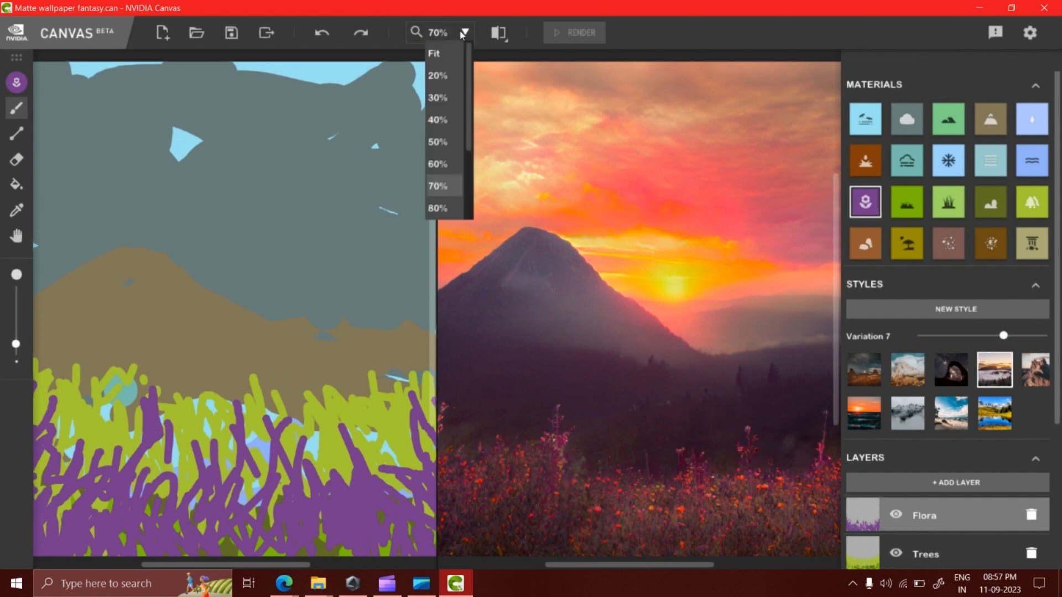
left_click(448, 142)
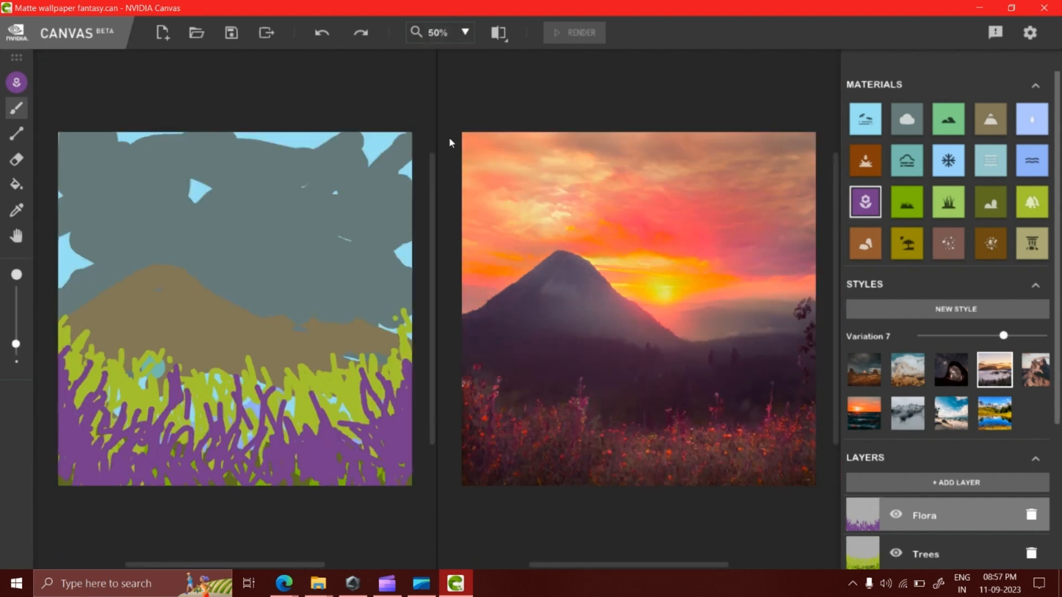
left_click(436, 35)
left_click(437, 36)
left_click(438, 35)
left_click(437, 36)
left_click(437, 35)
left_click(437, 35)
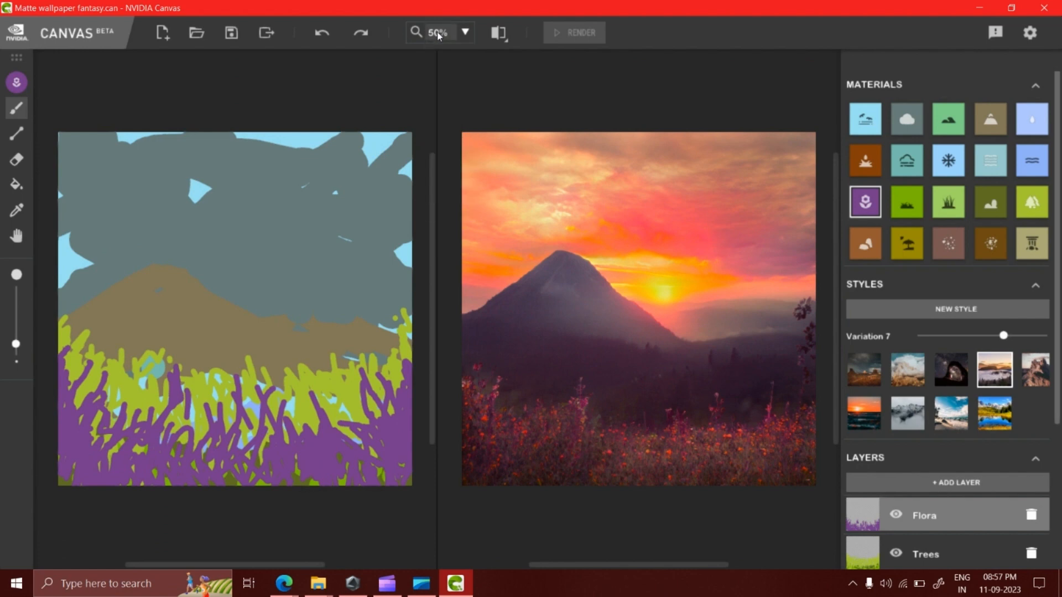
Show only the rendered image at 70% zoom, comparing the pale mountain style before reapplying the misty sunrise style
left_click(495, 33)
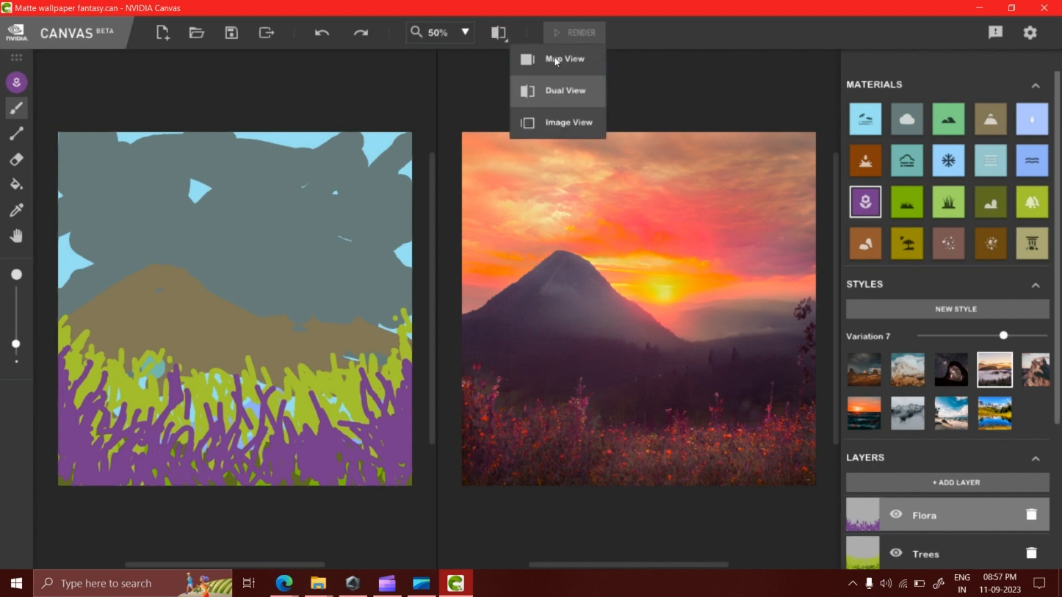
left_click(561, 122)
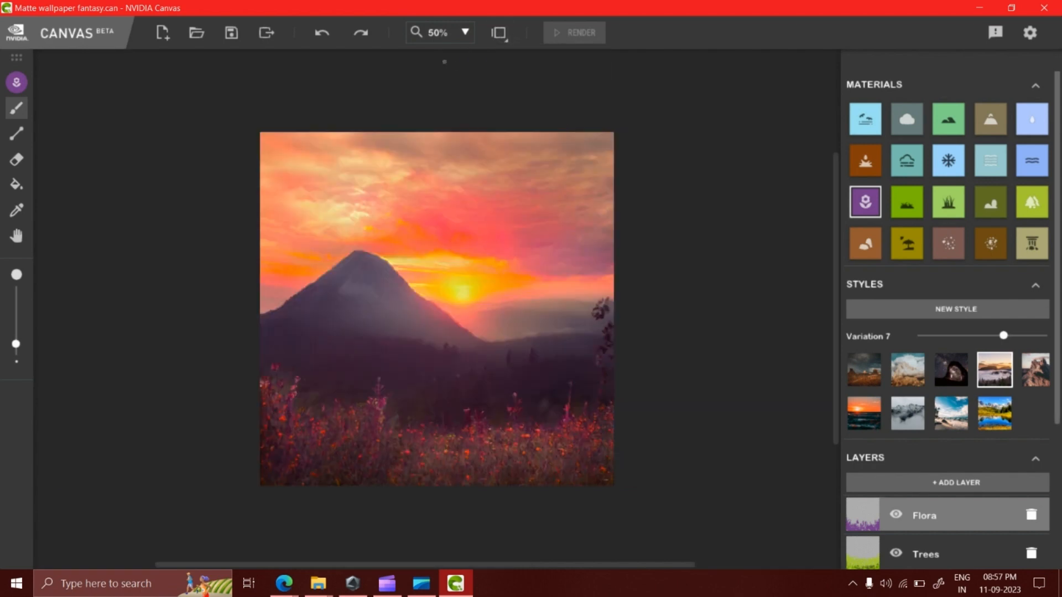
left_click(465, 32)
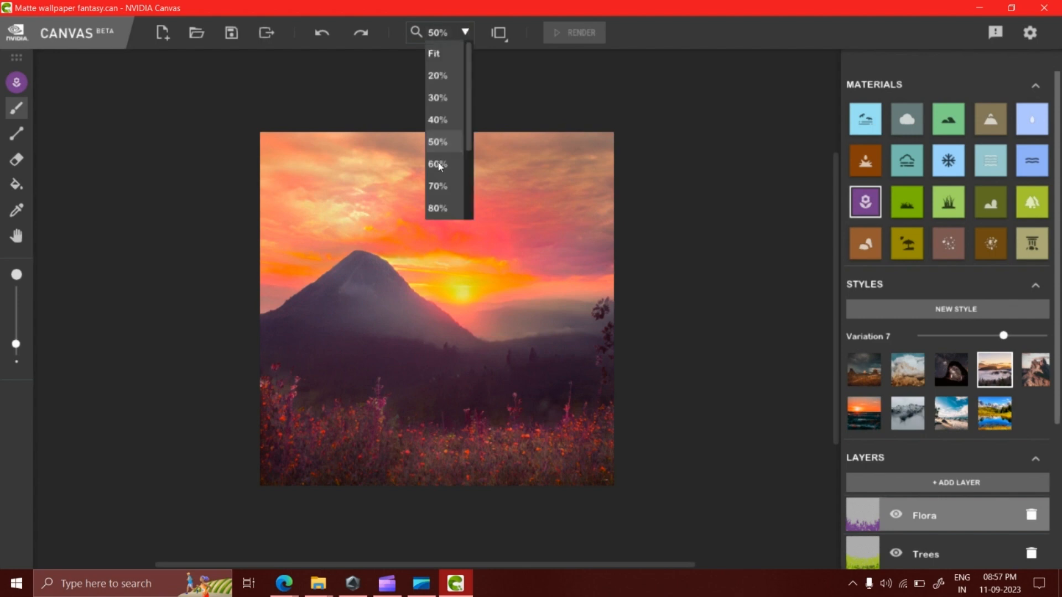
left_click(437, 207)
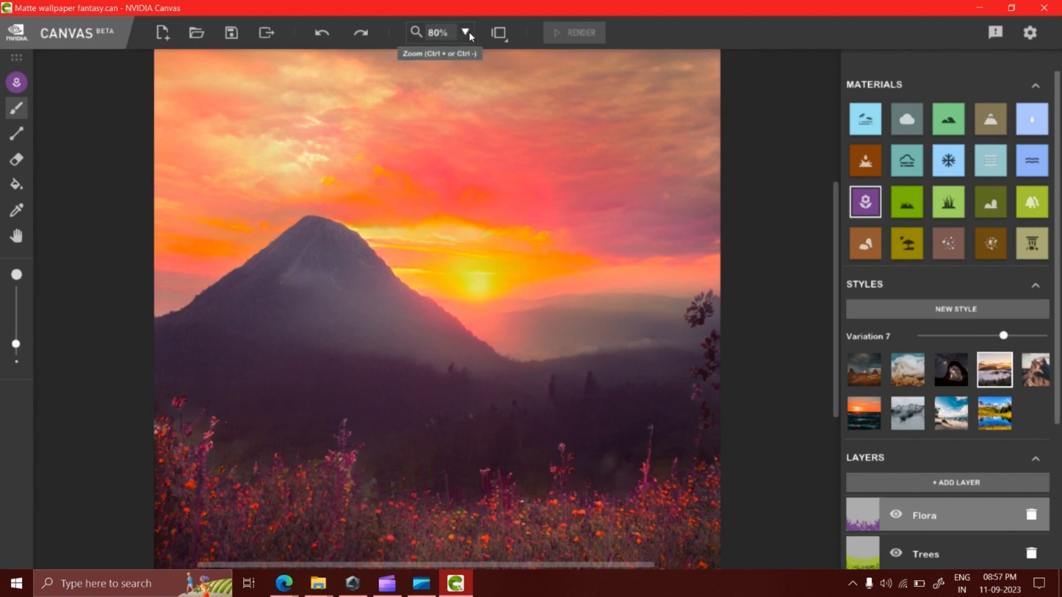
left_click(466, 32)
left_click(447, 186)
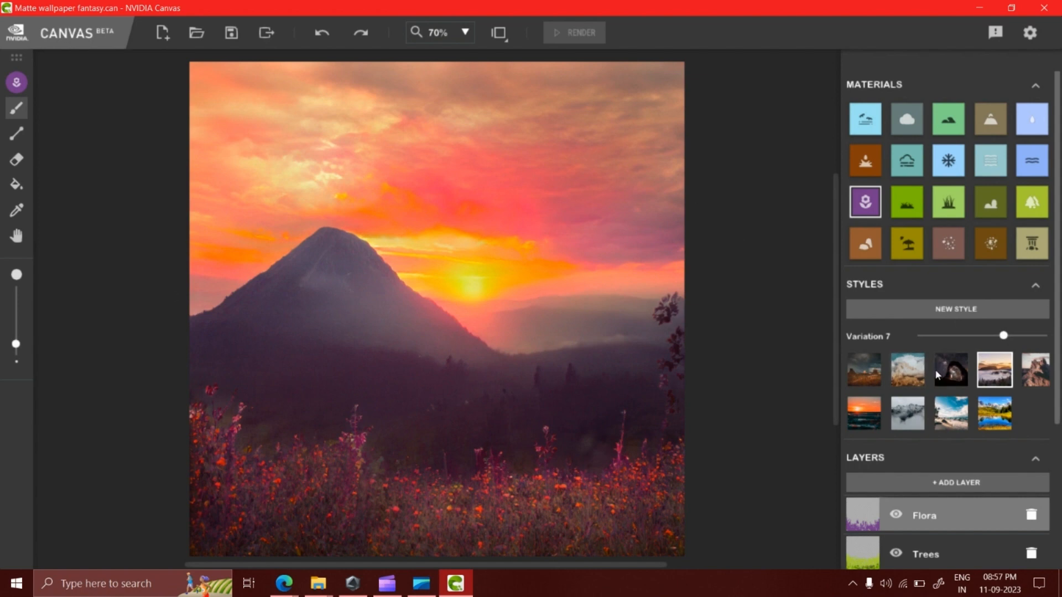
left_click(919, 379)
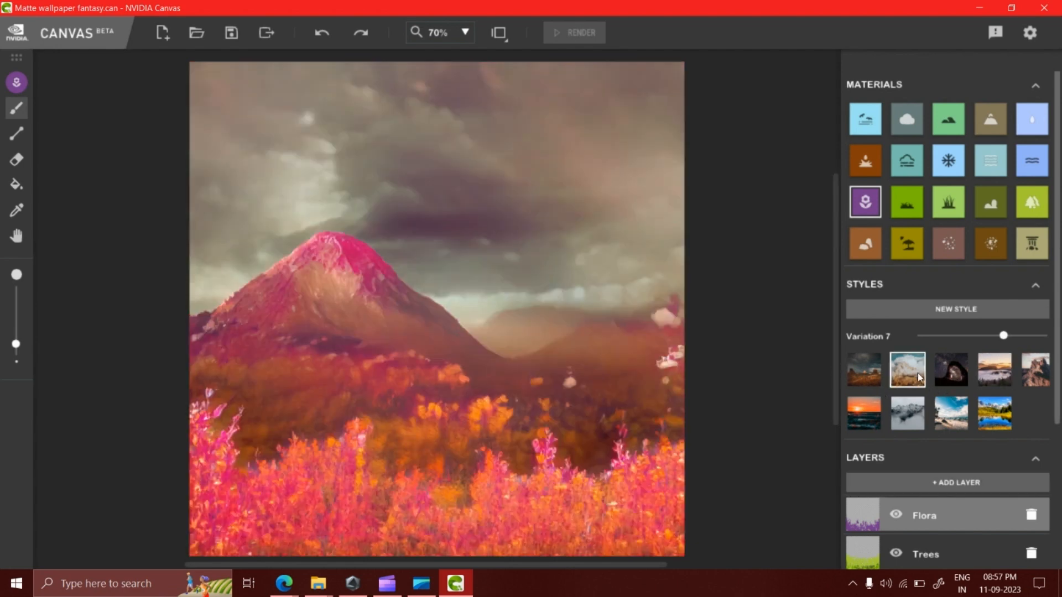
left_click(985, 378)
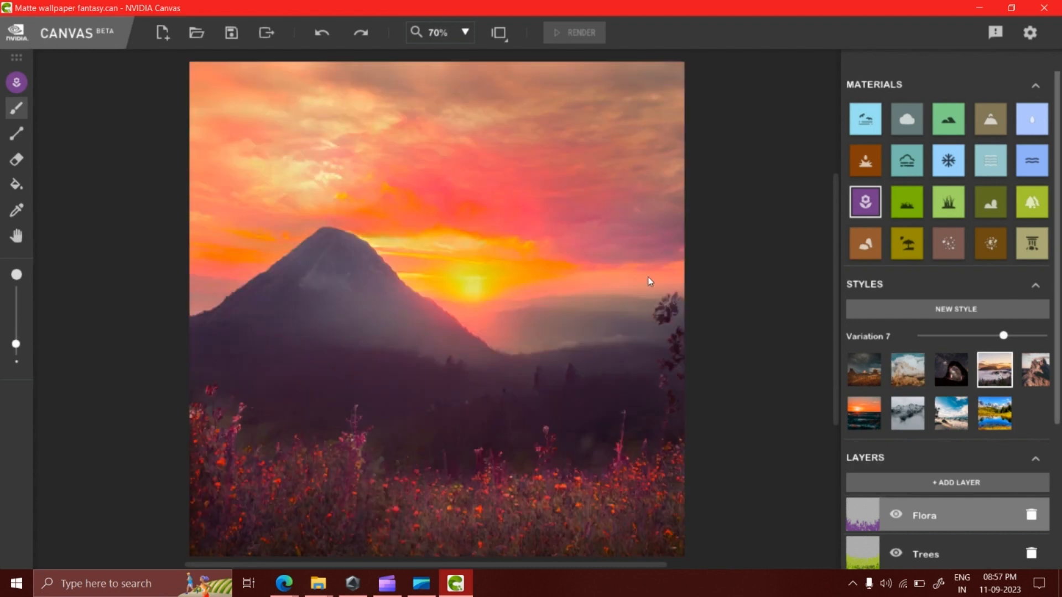
Export the misty sunrise render to the Desktop as a PNG file named 1
left_click(265, 33)
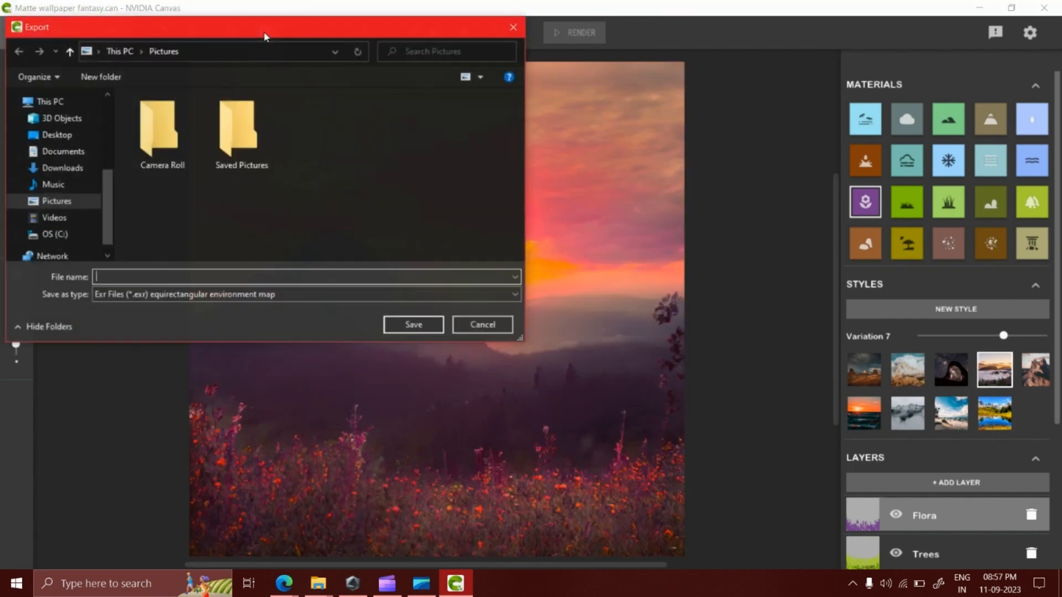
left_click(204, 295)
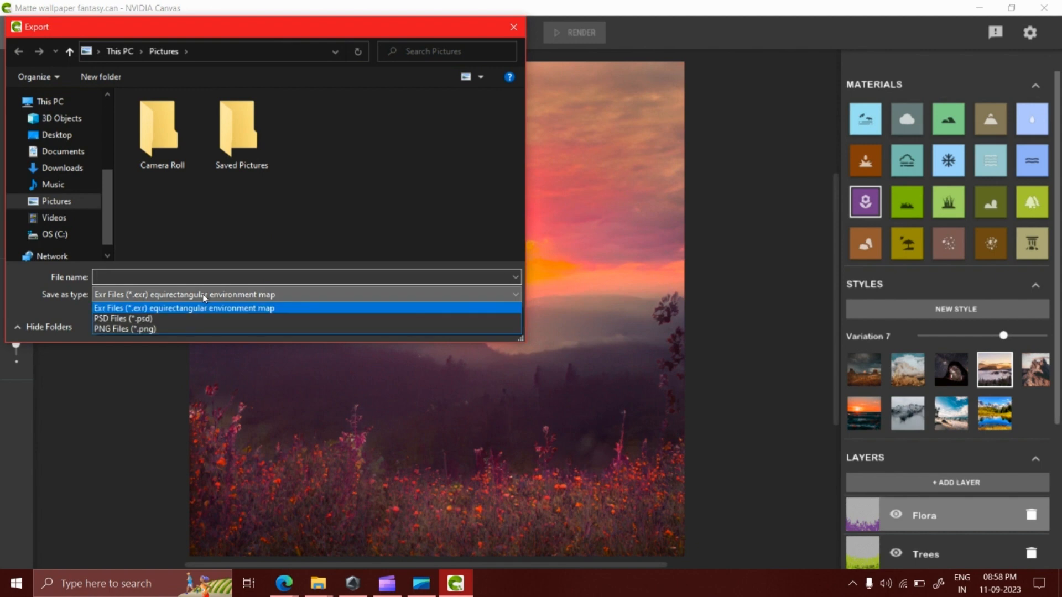
left_click(131, 328)
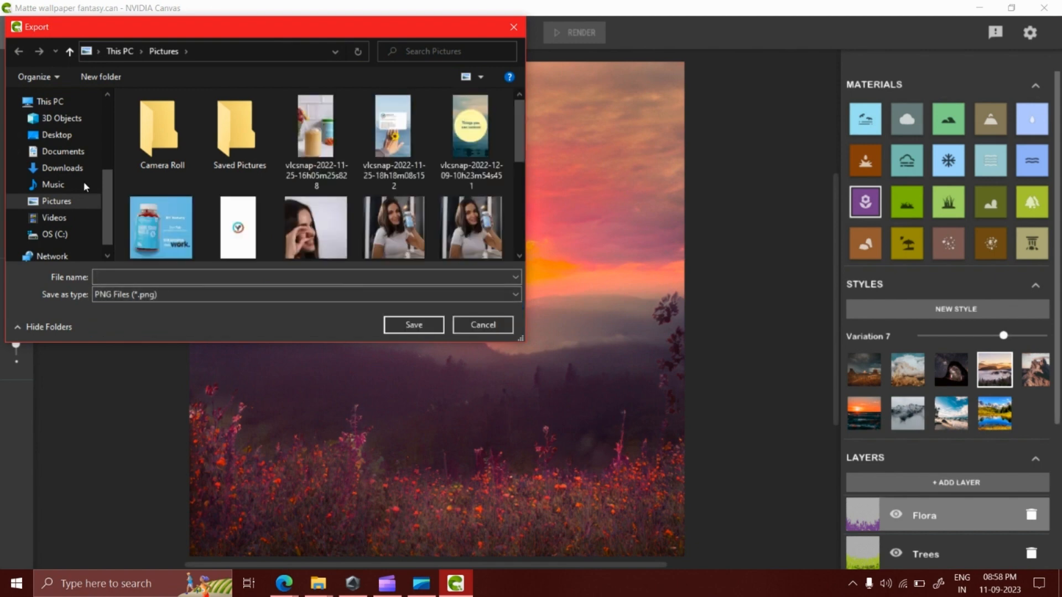
left_click(66, 135)
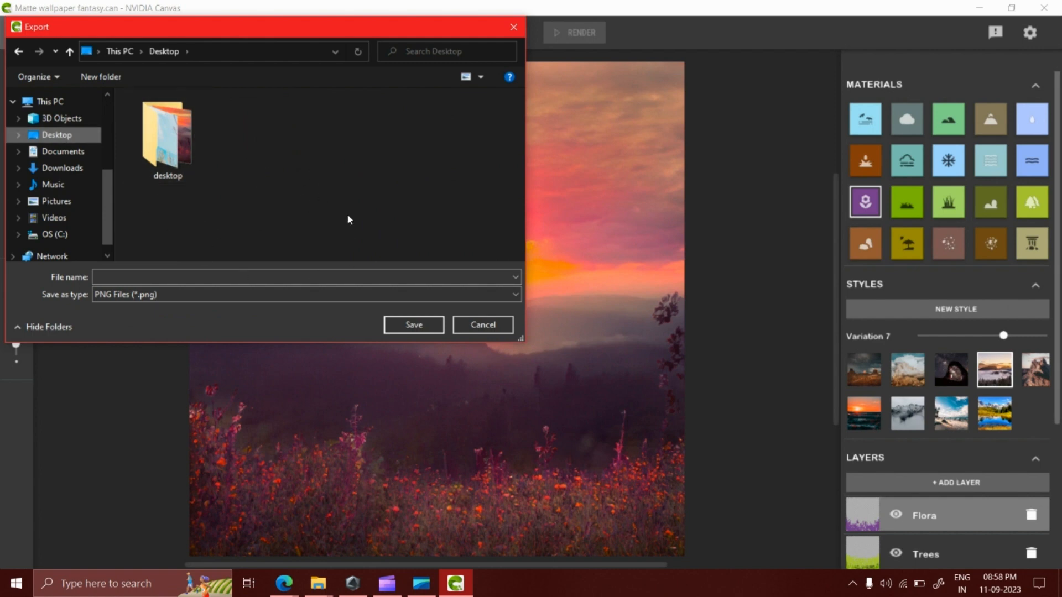
left_click(245, 276)
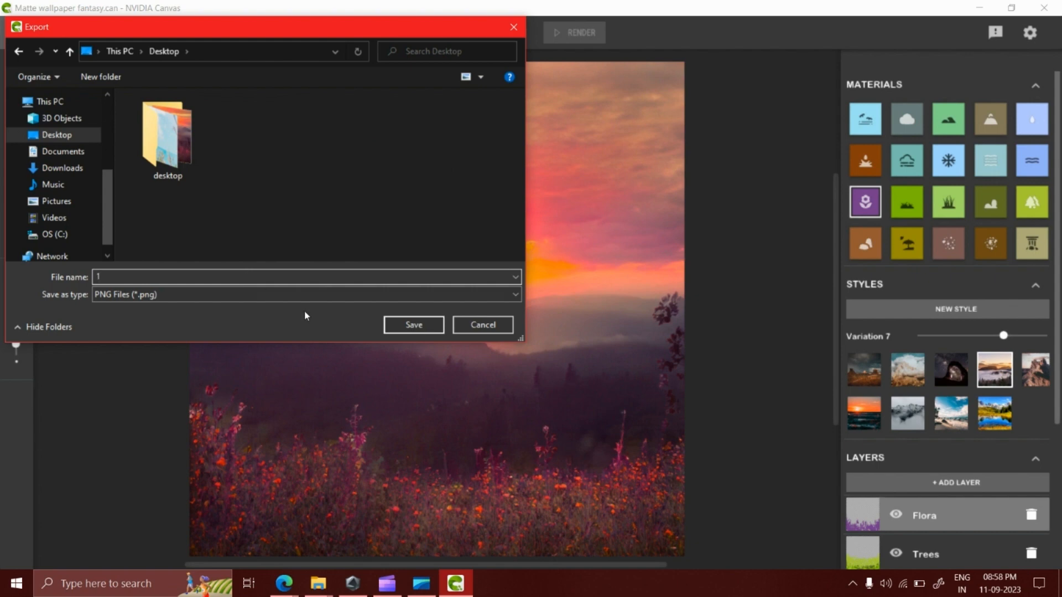
left_click(435, 325)
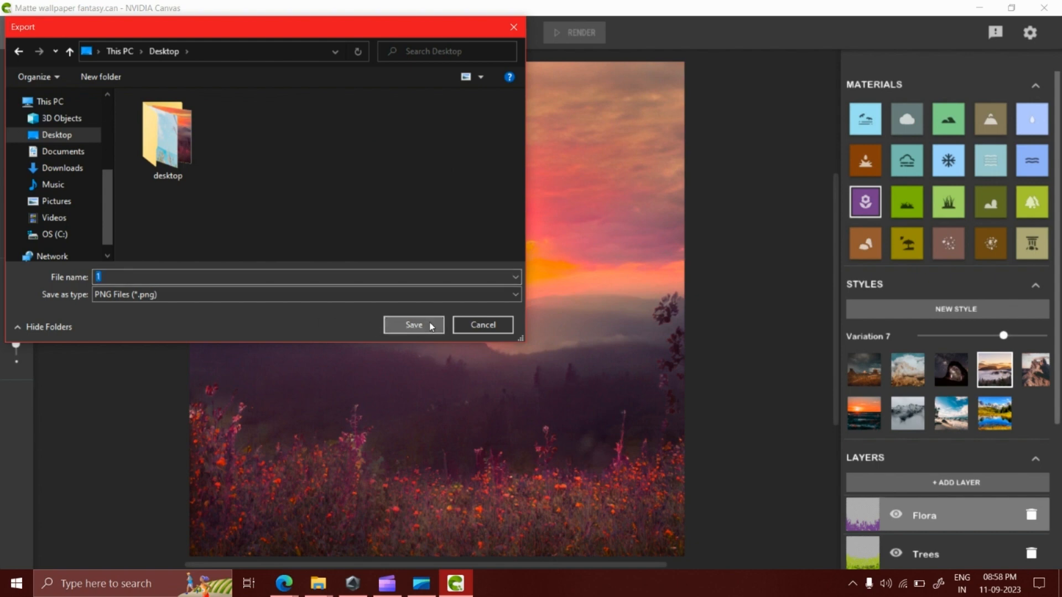
Apply the pale mountain style and export the render to Pictures as an EXR equirectangular environment map named 2
left_click(906, 370)
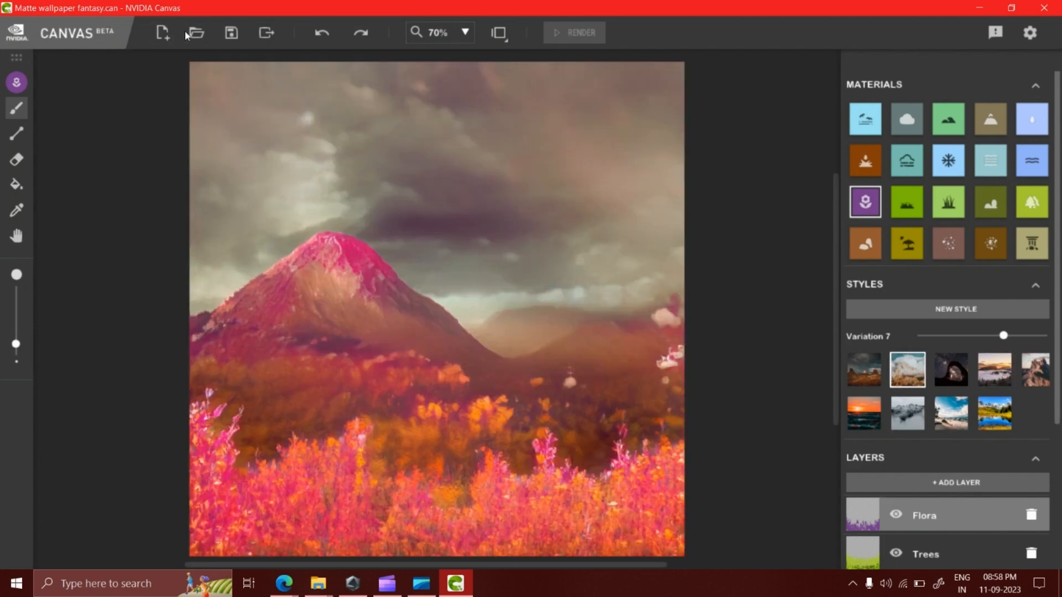
left_click(267, 32)
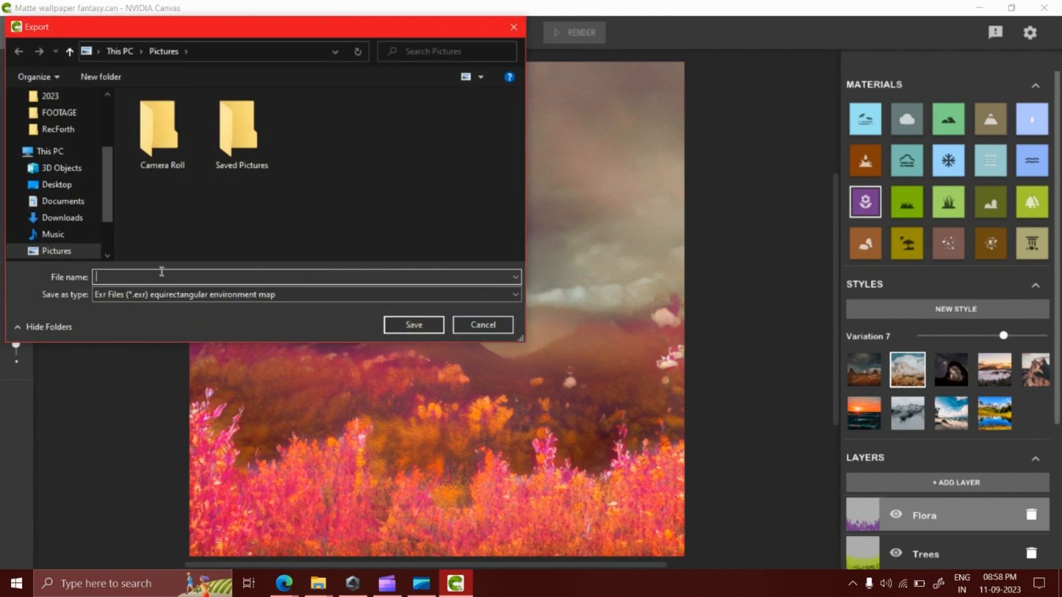
left_click(203, 296)
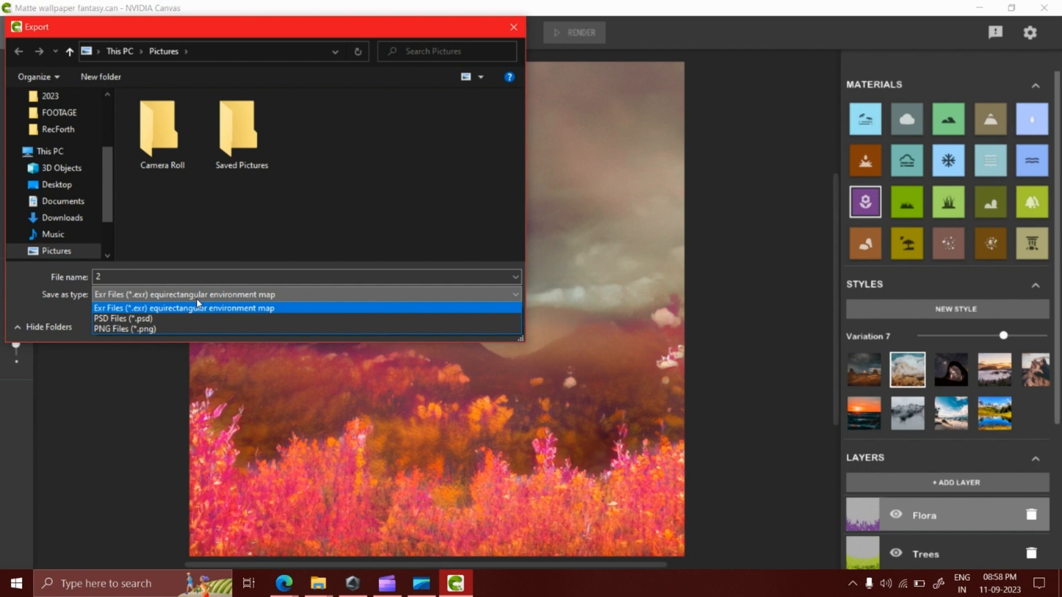
left_click(274, 308)
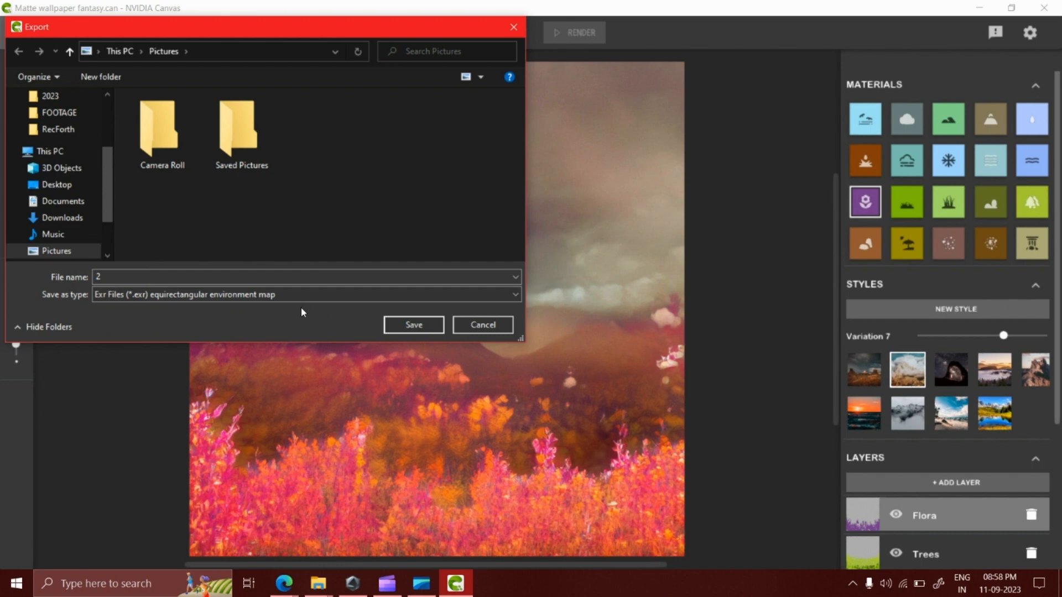
left_click(414, 326)
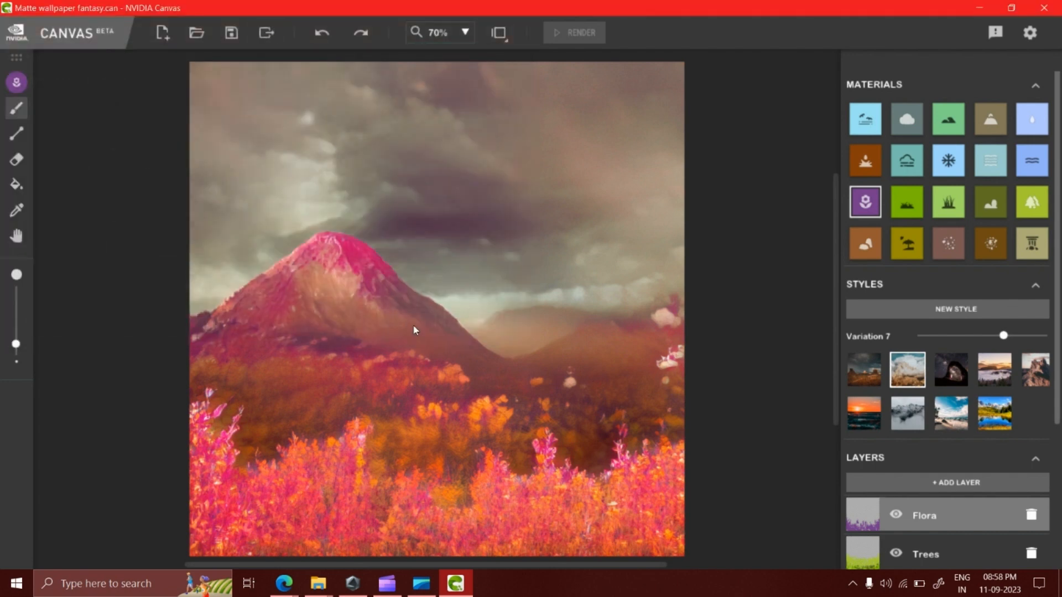
Export the pale mountain render to the Desktop as a PNG file named 2 and close the program
left_click(266, 35)
left_click(213, 294)
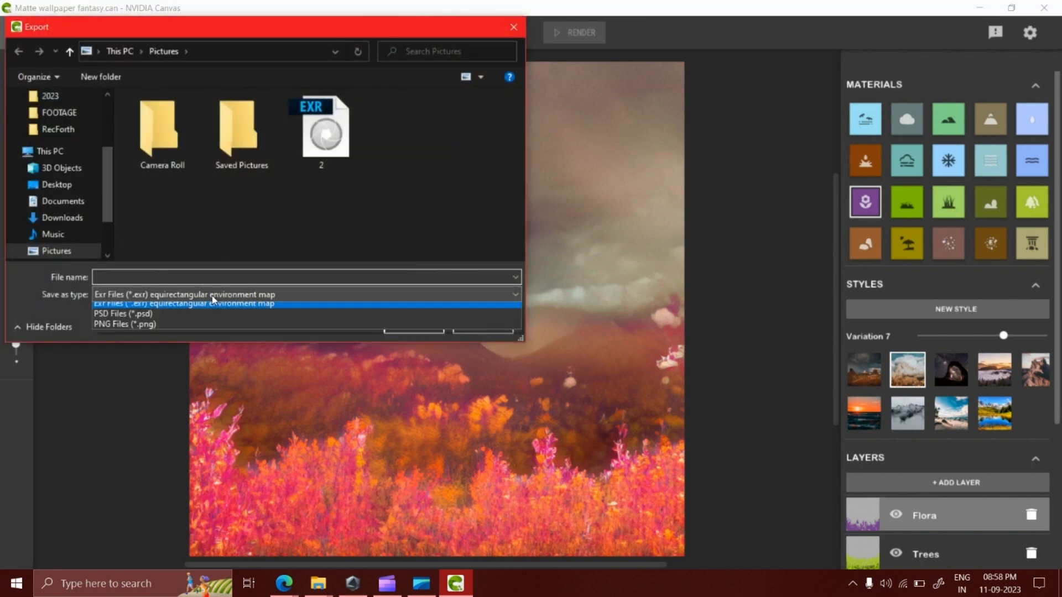
left_click(165, 329)
left_click(146, 276)
type("2")
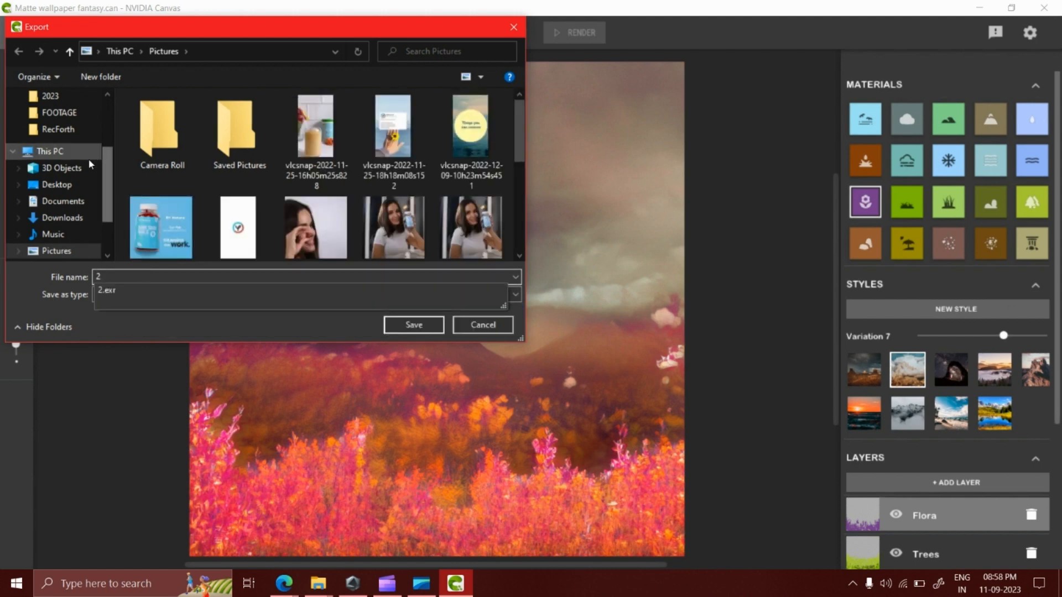
left_click(63, 184)
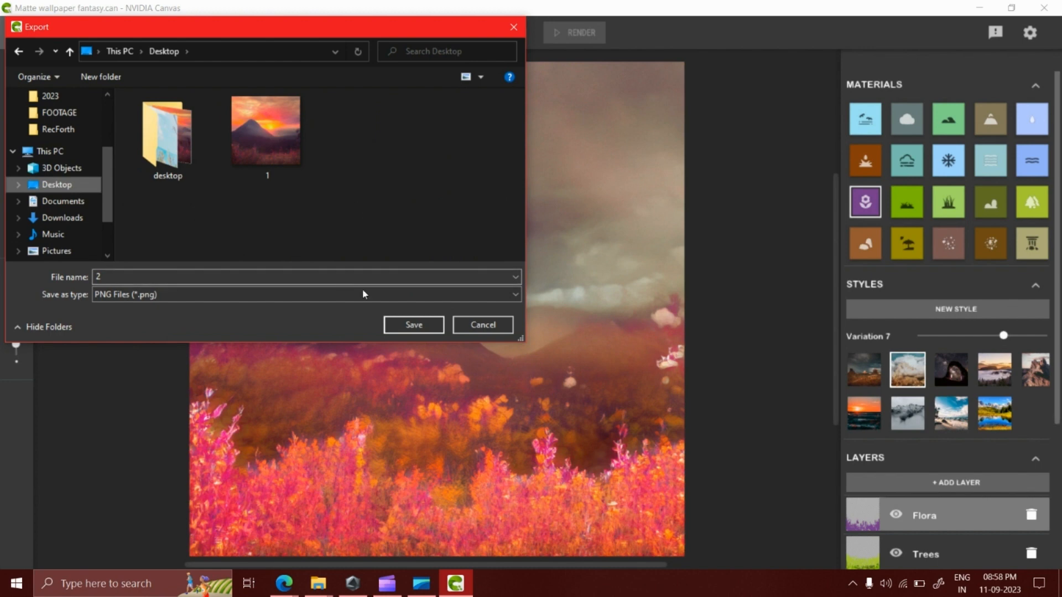
left_click(412, 325)
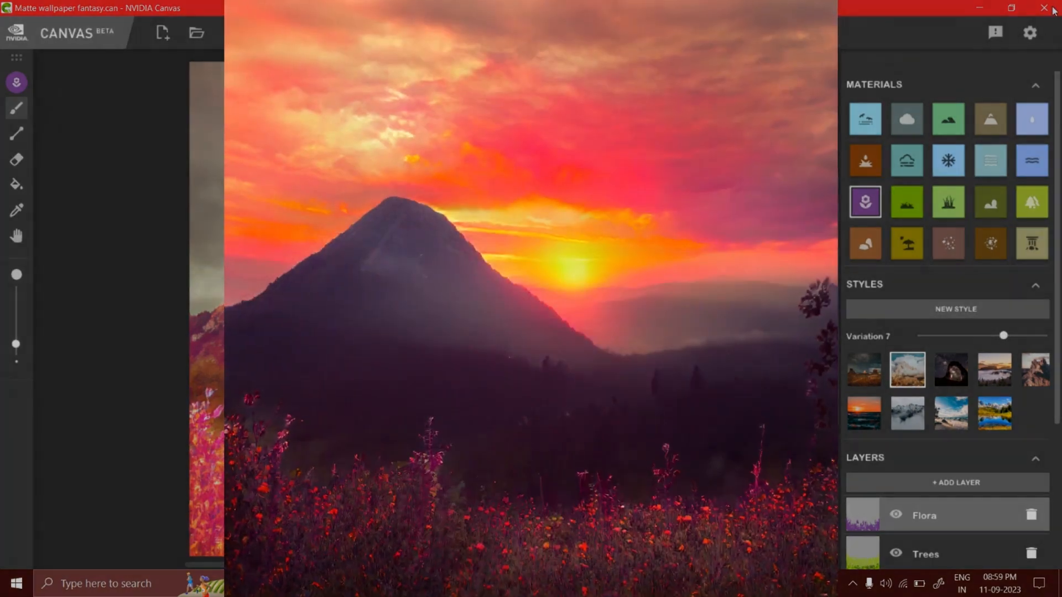
left_click(1053, 11)
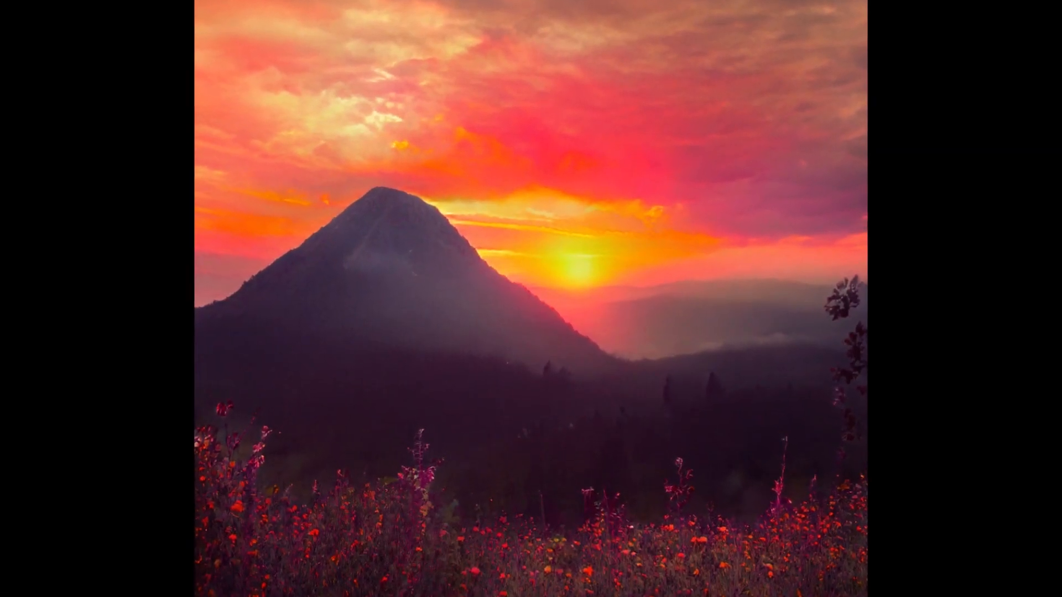